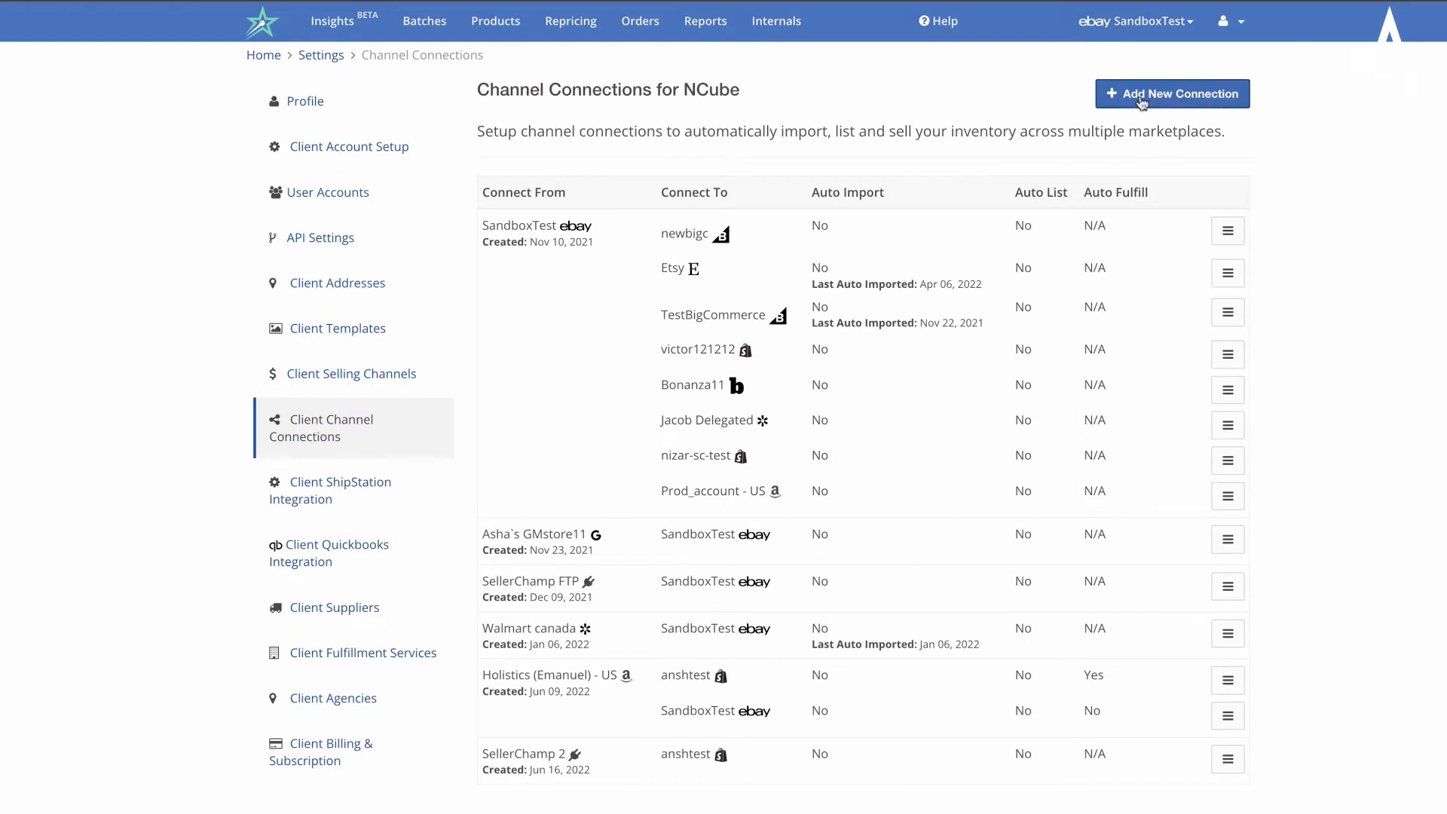
- Start a new channel connection that imports inventory from the first US Amazon account in the marketplace list
{"action": "left_click", "coordinate": [1239, 100]}
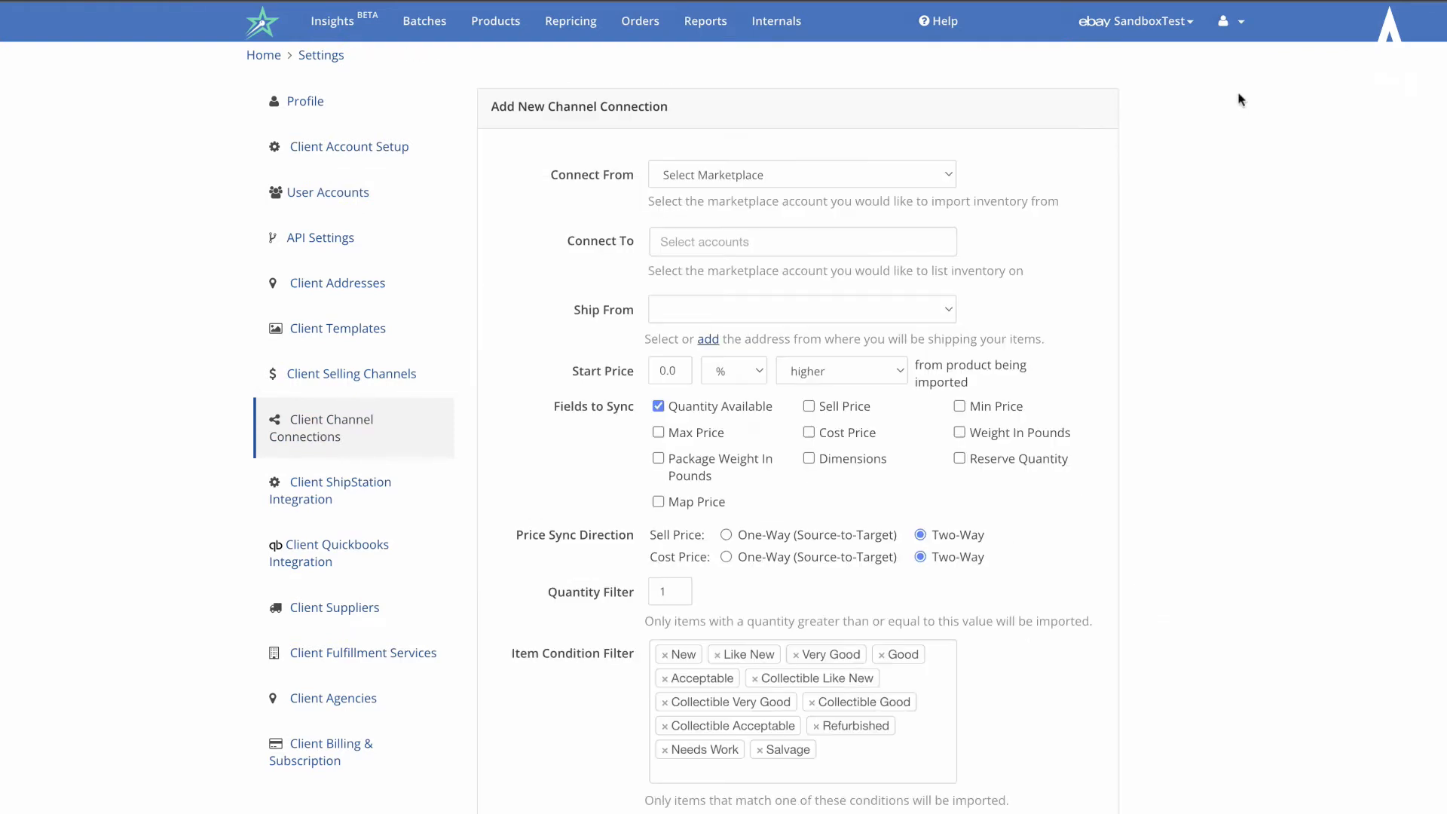
{"action": "left_click", "coordinate": [948, 178]}
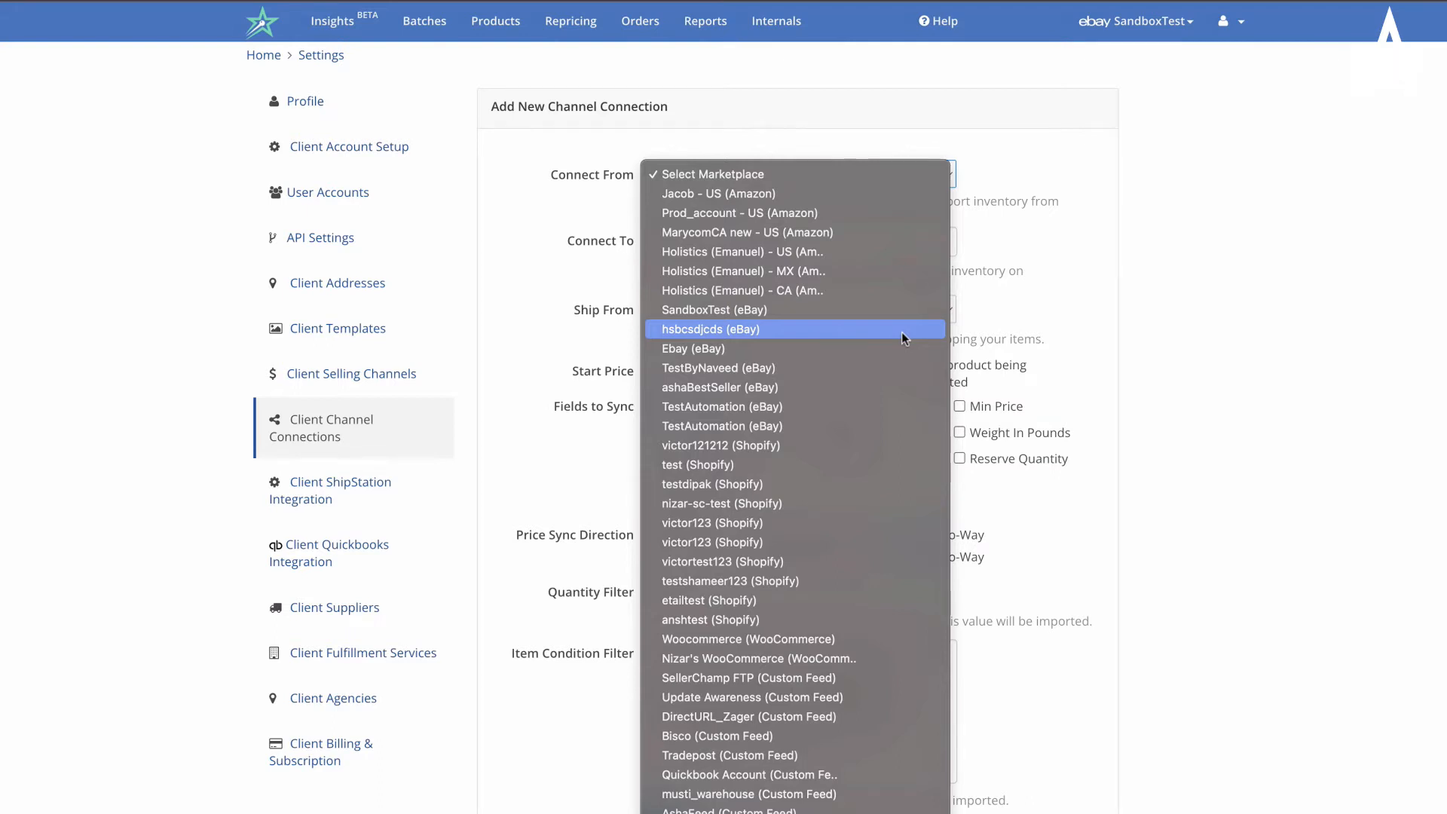
{"action": "left_click", "coordinate": [873, 192]}
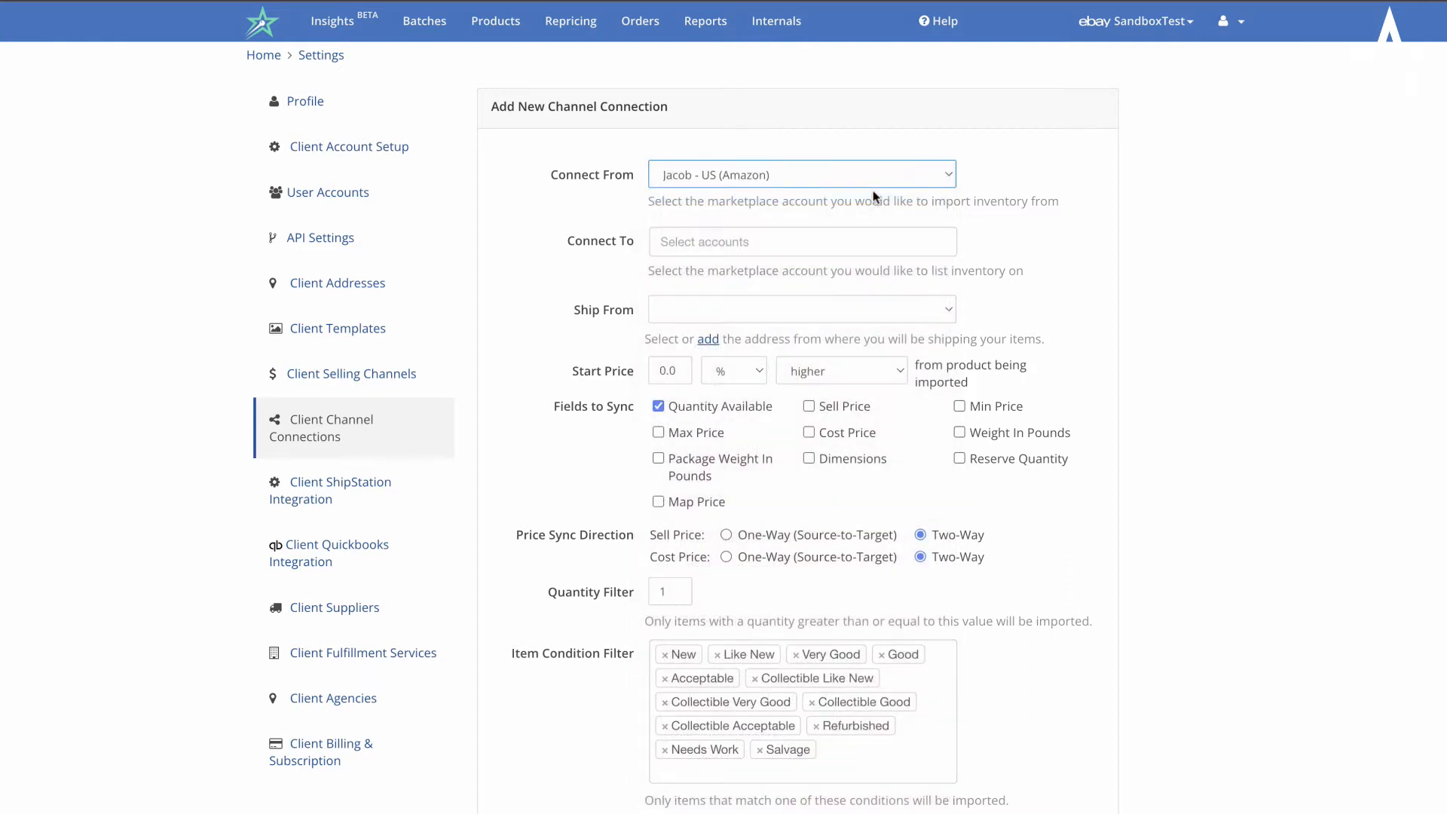
- Add SandboxTest (eBay) and Woocommerce (WooCommerce) as the accounts to connect to
{"action": "left_click", "coordinate": [847, 240]}
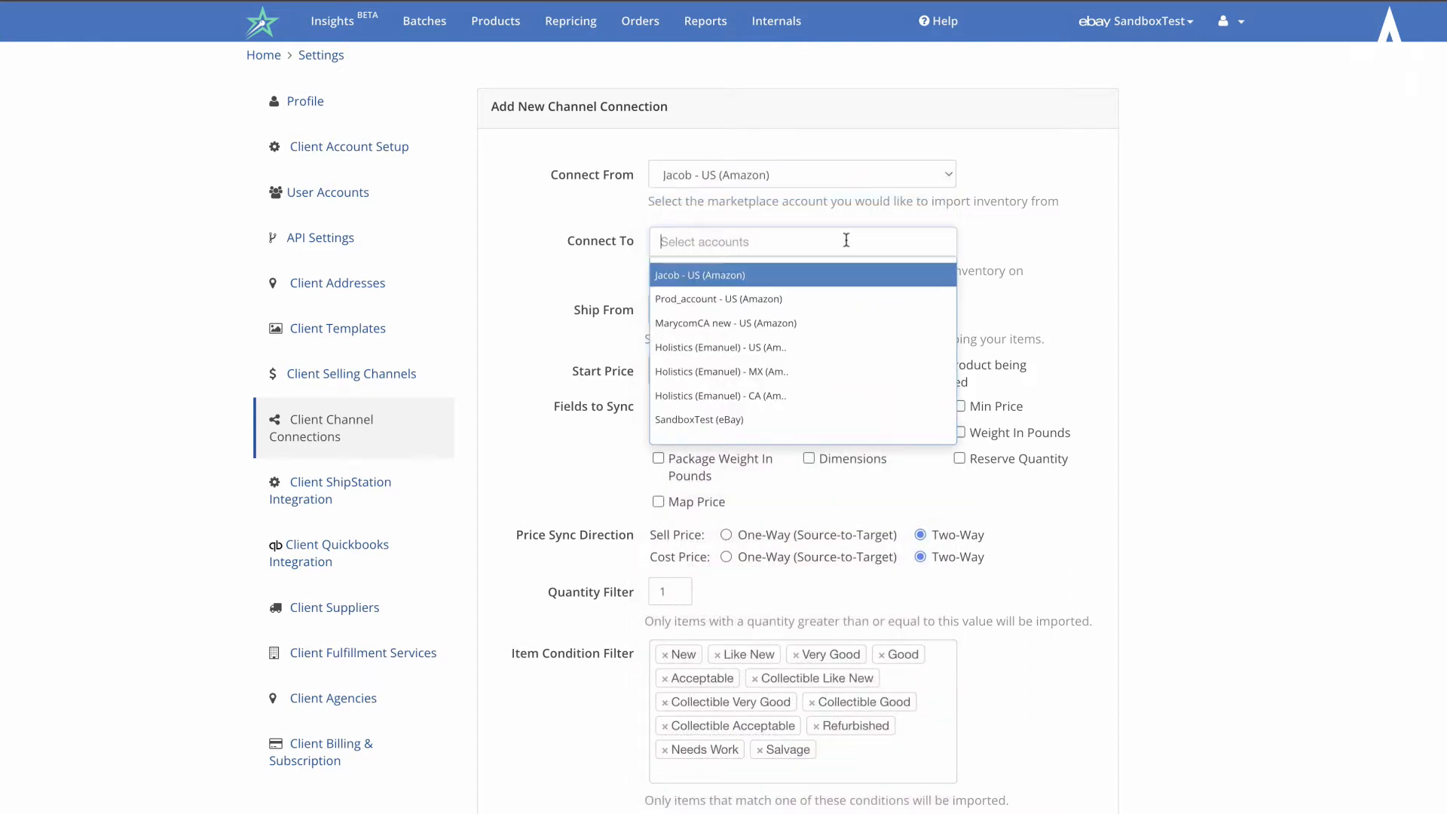
{"action": "type", "text": "ebay"}
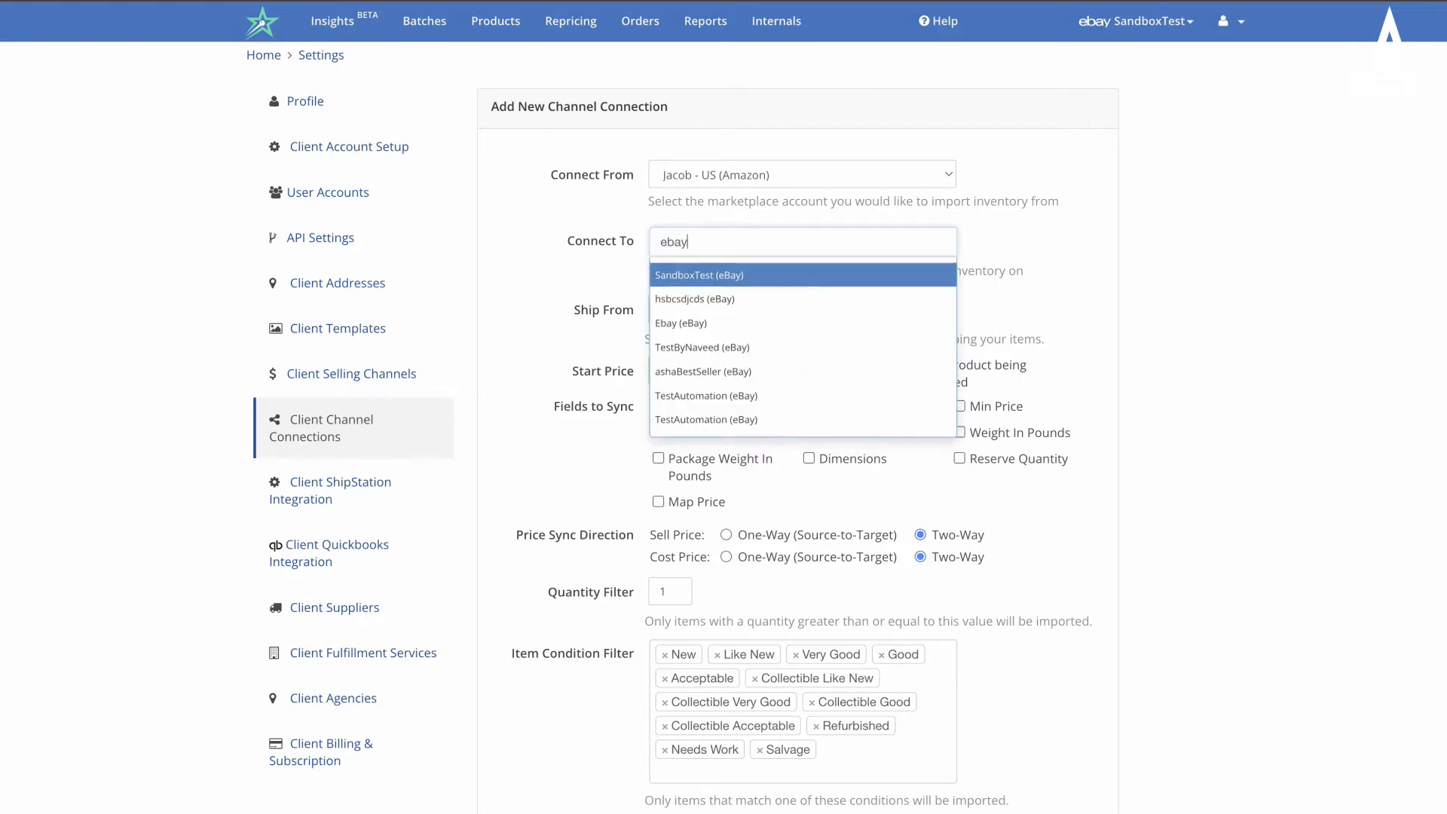
{"action": "left_click", "coordinate": [842, 274]}
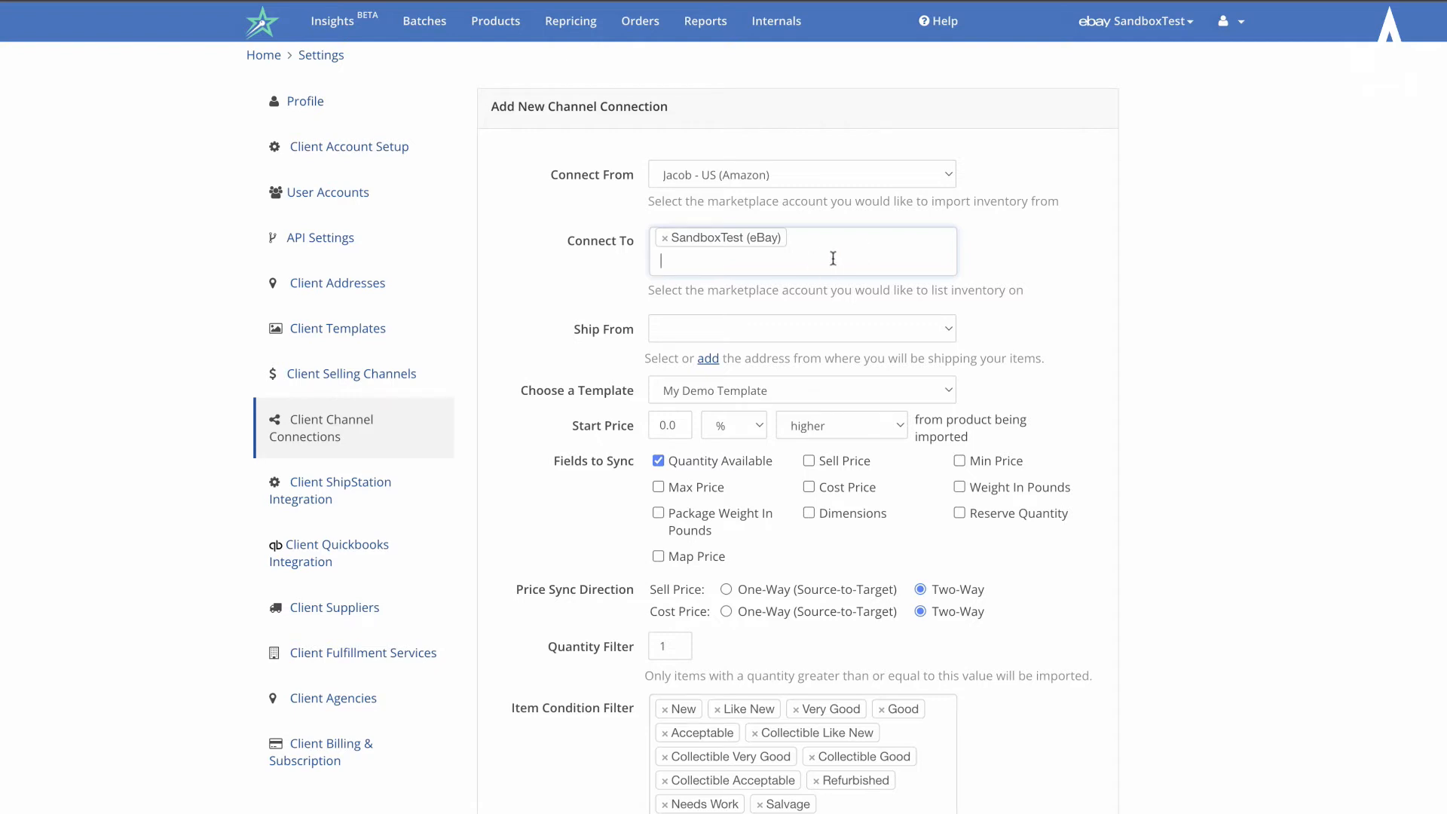
{"action": "type", "text": "woo"}
{"action": "left_click", "coordinate": [801, 298]}
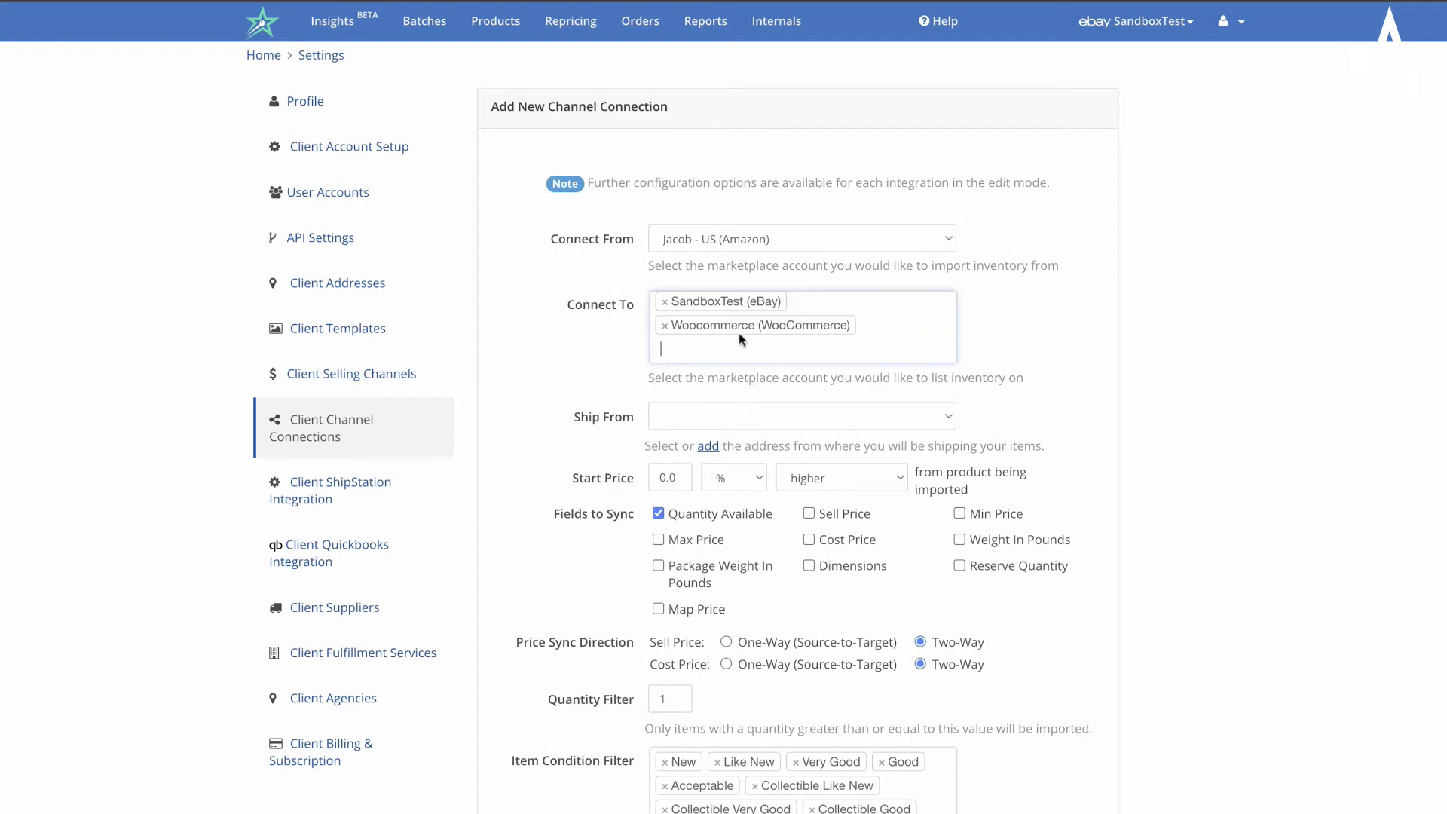
- Examine the available Ship From addresses and the start price and sync settings without choosing an address
{"action": "scroll", "coordinate": [1041, 336], "scroll_direction": "down", "scroll_amount": 1}
{"action": "scroll", "coordinate": [1041, 339], "scroll_direction": "down", "scroll_amount": 3}
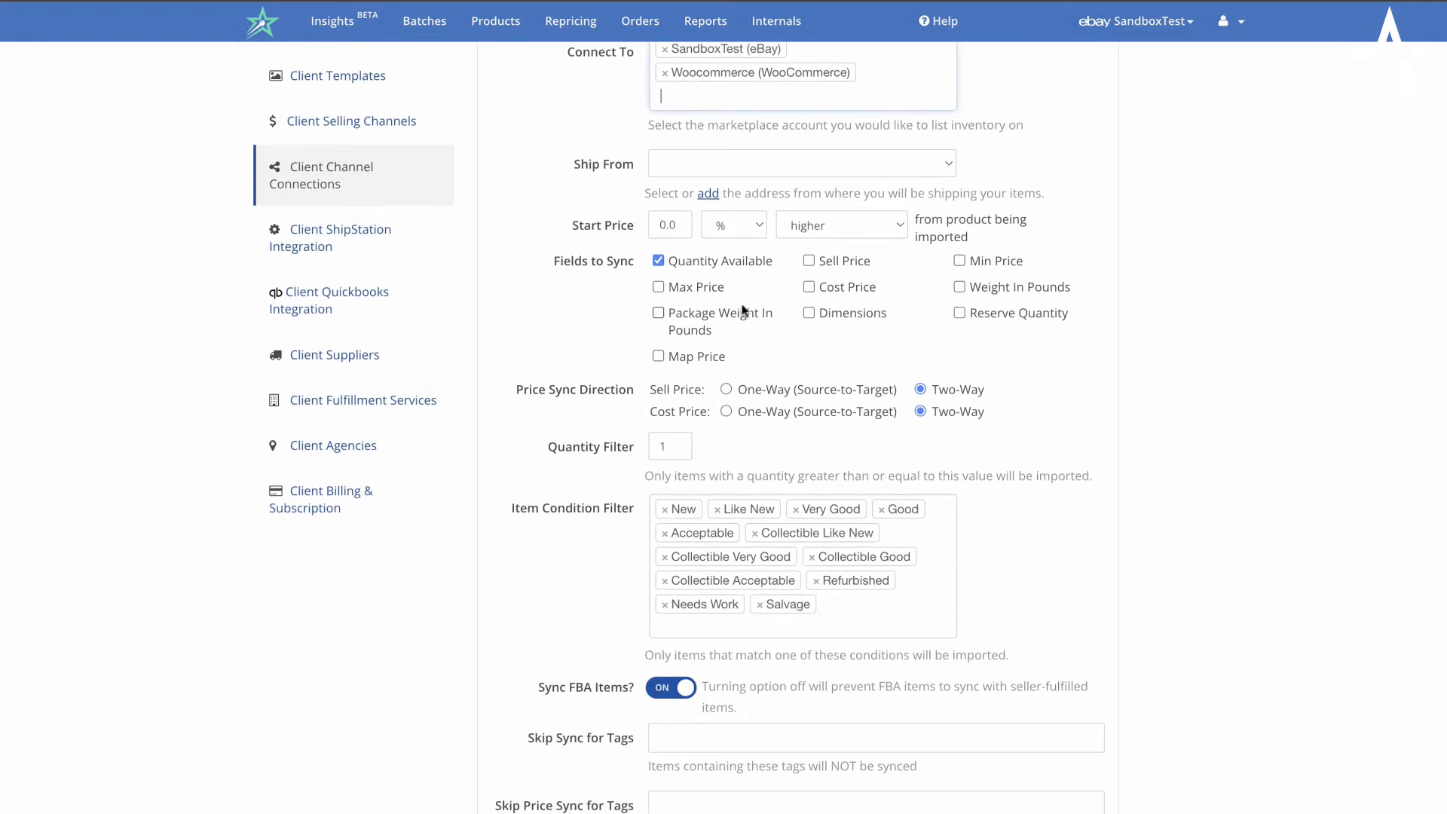
{"action": "left_click", "coordinate": [853, 170]}
{"action": "left_click", "coordinate": [1087, 172]}
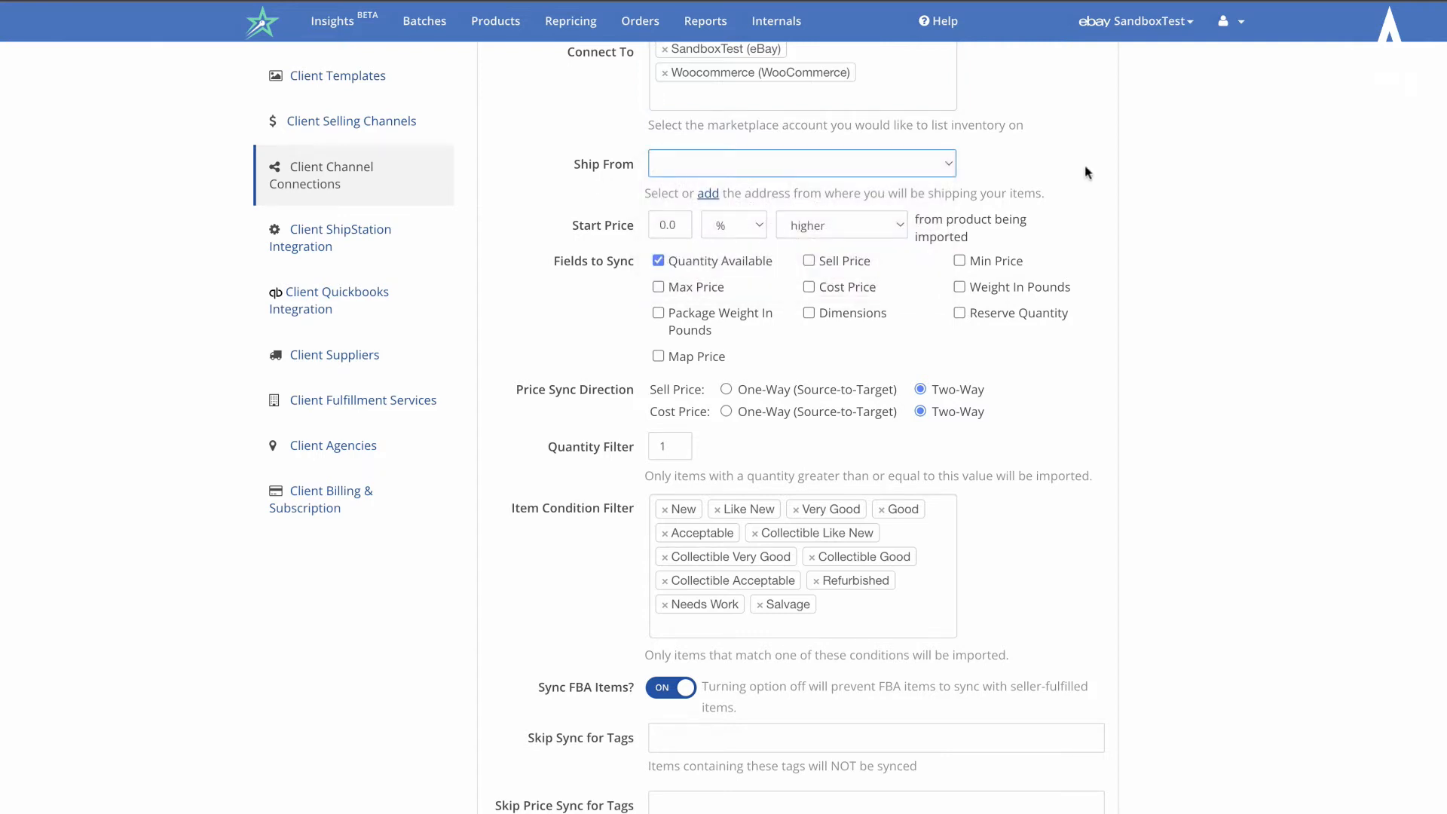
{"action": "scroll", "coordinate": [1087, 172], "scroll_direction": "up", "scroll_amount": 1}
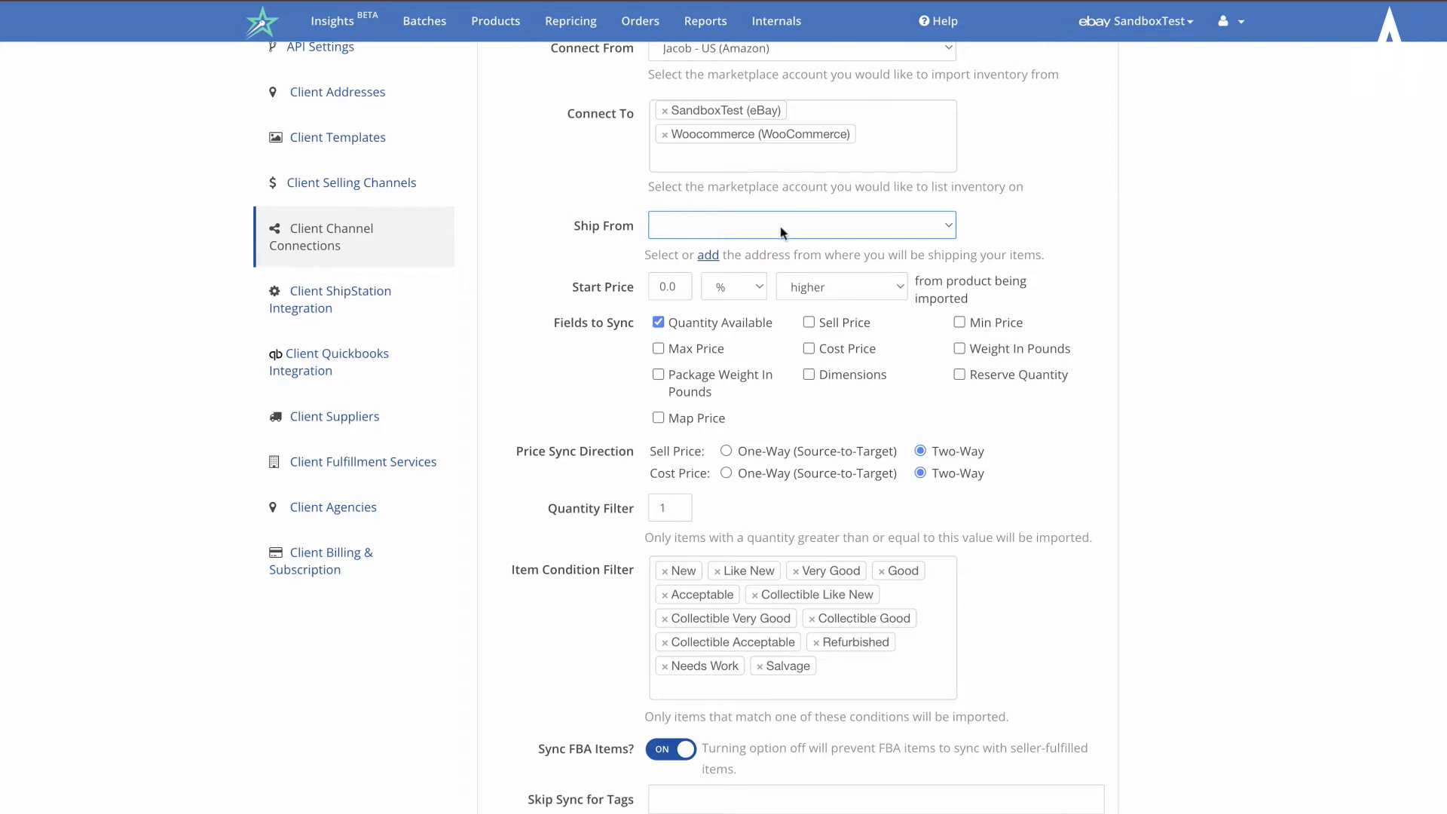
{"action": "scroll", "coordinate": [1015, 319], "scroll_direction": "down", "scroll_amount": 2}
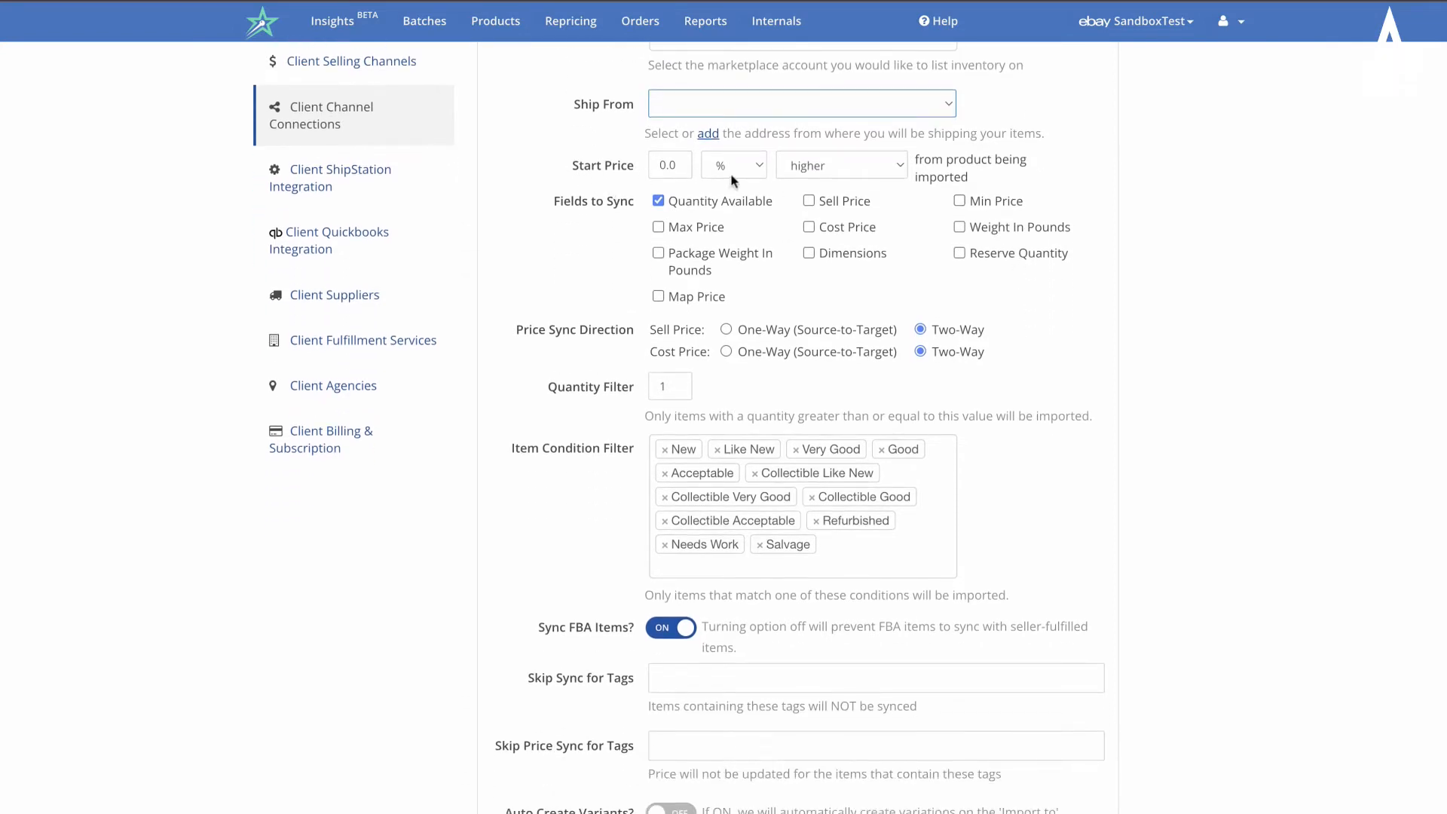
{"action": "scroll", "coordinate": [732, 181], "scroll_direction": "up", "scroll_amount": 1}
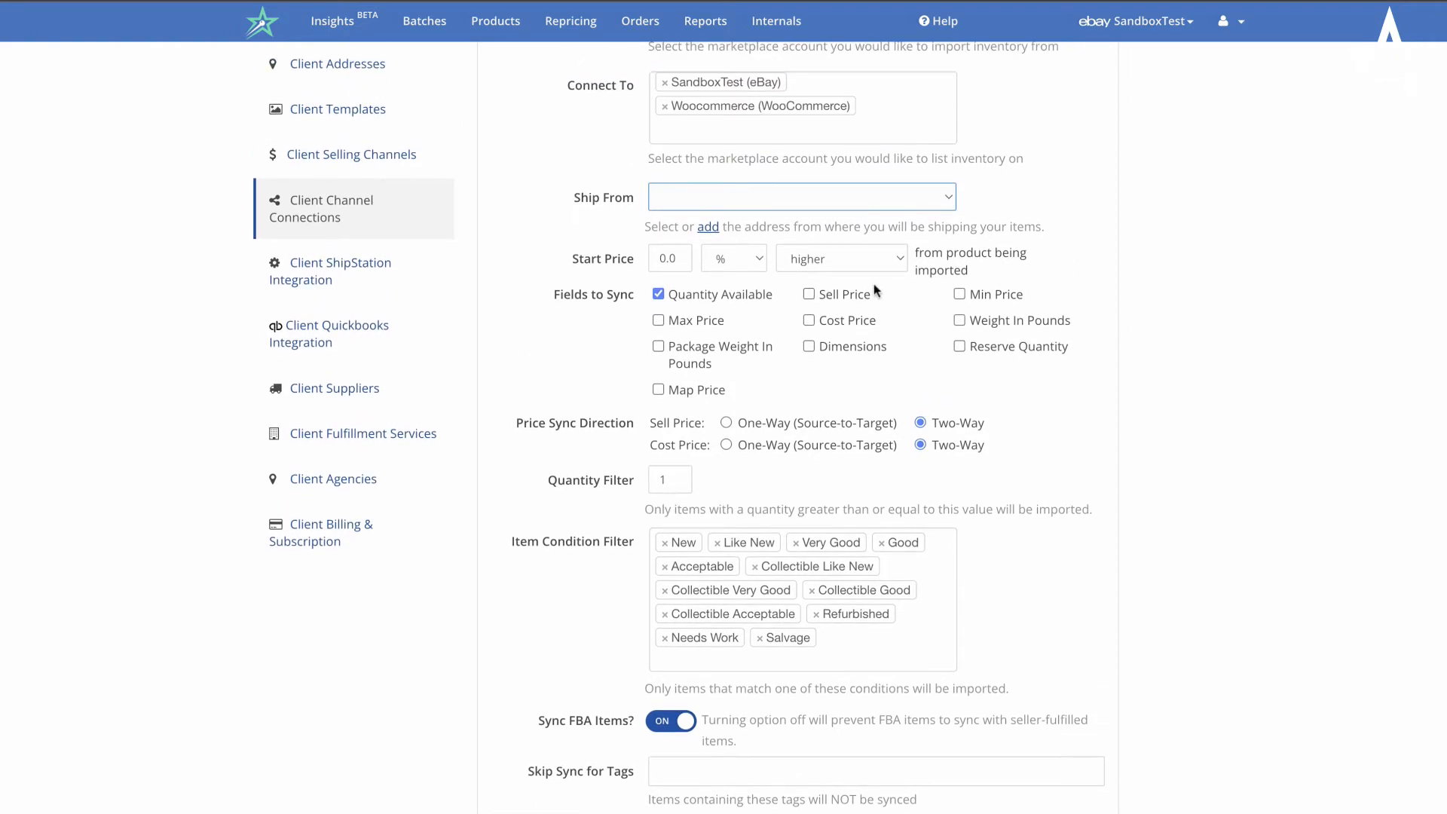
{"action": "scroll", "coordinate": [874, 286], "scroll_direction": "up", "scroll_amount": 1}
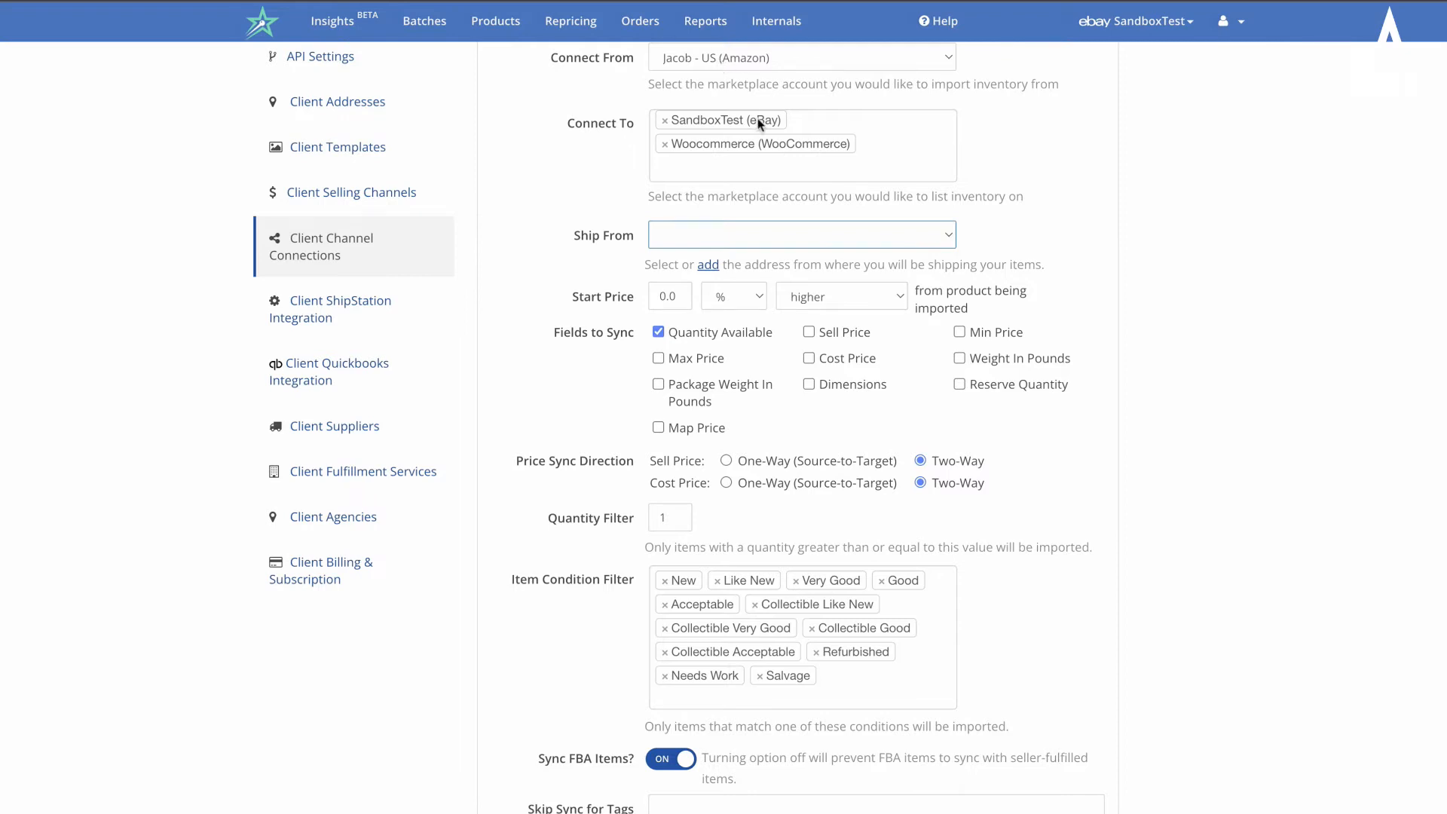
- Set the connection's Start Price adjustment to 5
{"action": "left_click", "coordinate": [678, 302]}
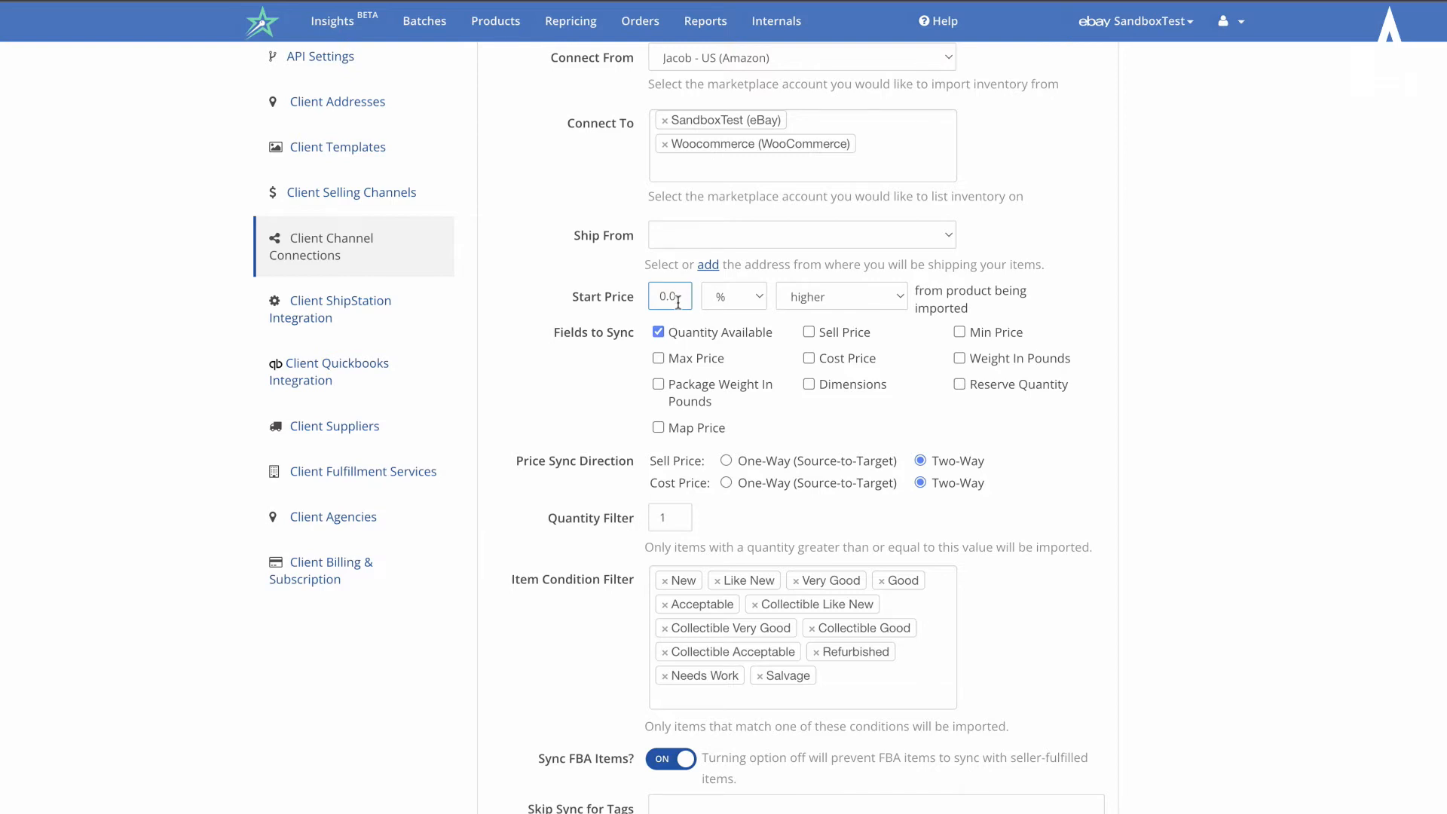
{"action": "key", "text": "BackSpace"}
{"action": "key", "text": "BackSpace"}
{"action": "key", "text": "BackSpace"}
{"action": "type", "text": "5"}
{"action": "left_click", "coordinate": [1032, 312]}
{"action": "scroll", "coordinate": [978, 312], "scroll_direction": "up", "scroll_amount": 1}
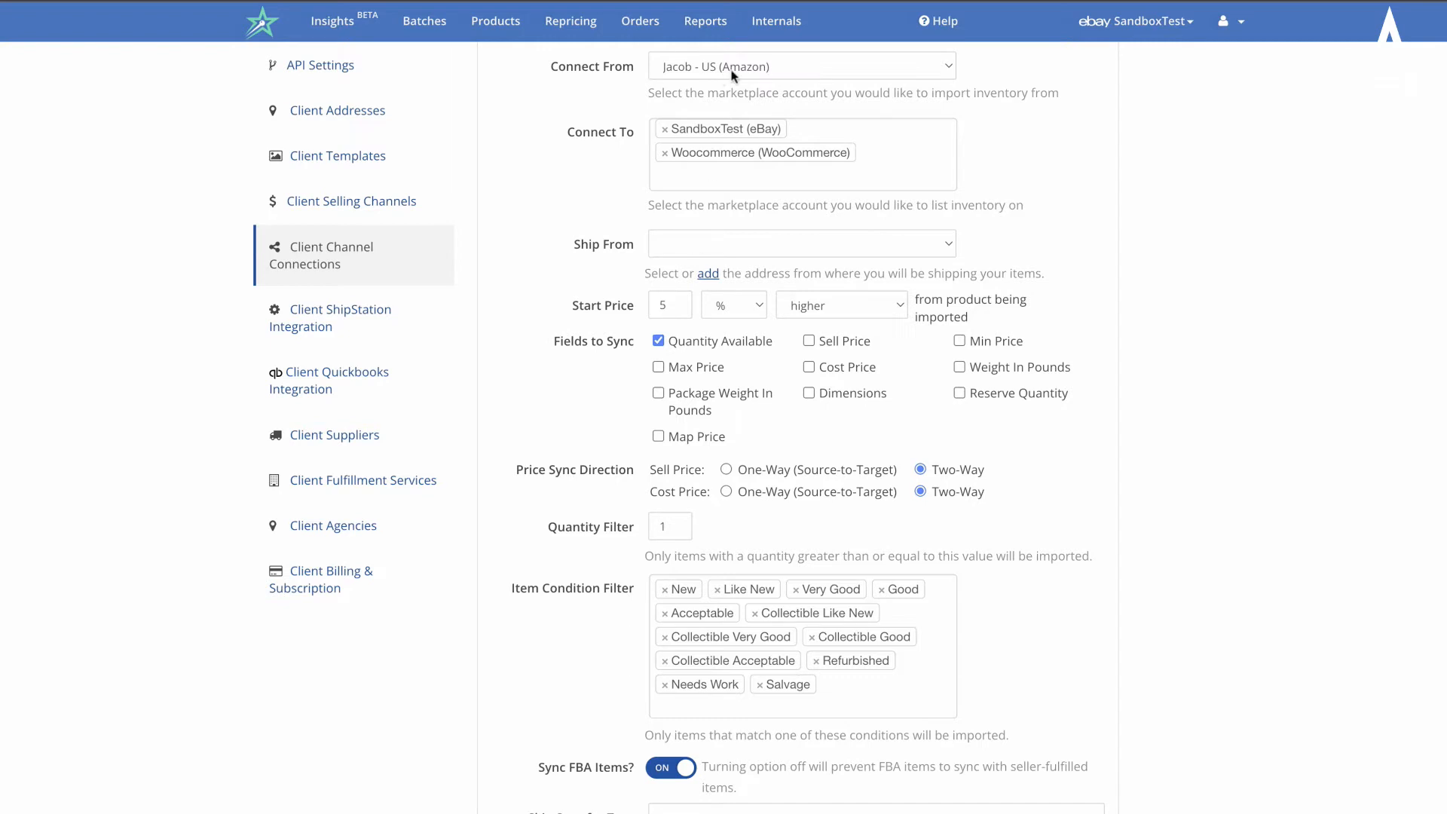
- Try the lower option and the other unit for the Start Price adjustment, restoring higher and %
{"action": "left_click", "coordinate": [806, 303]}
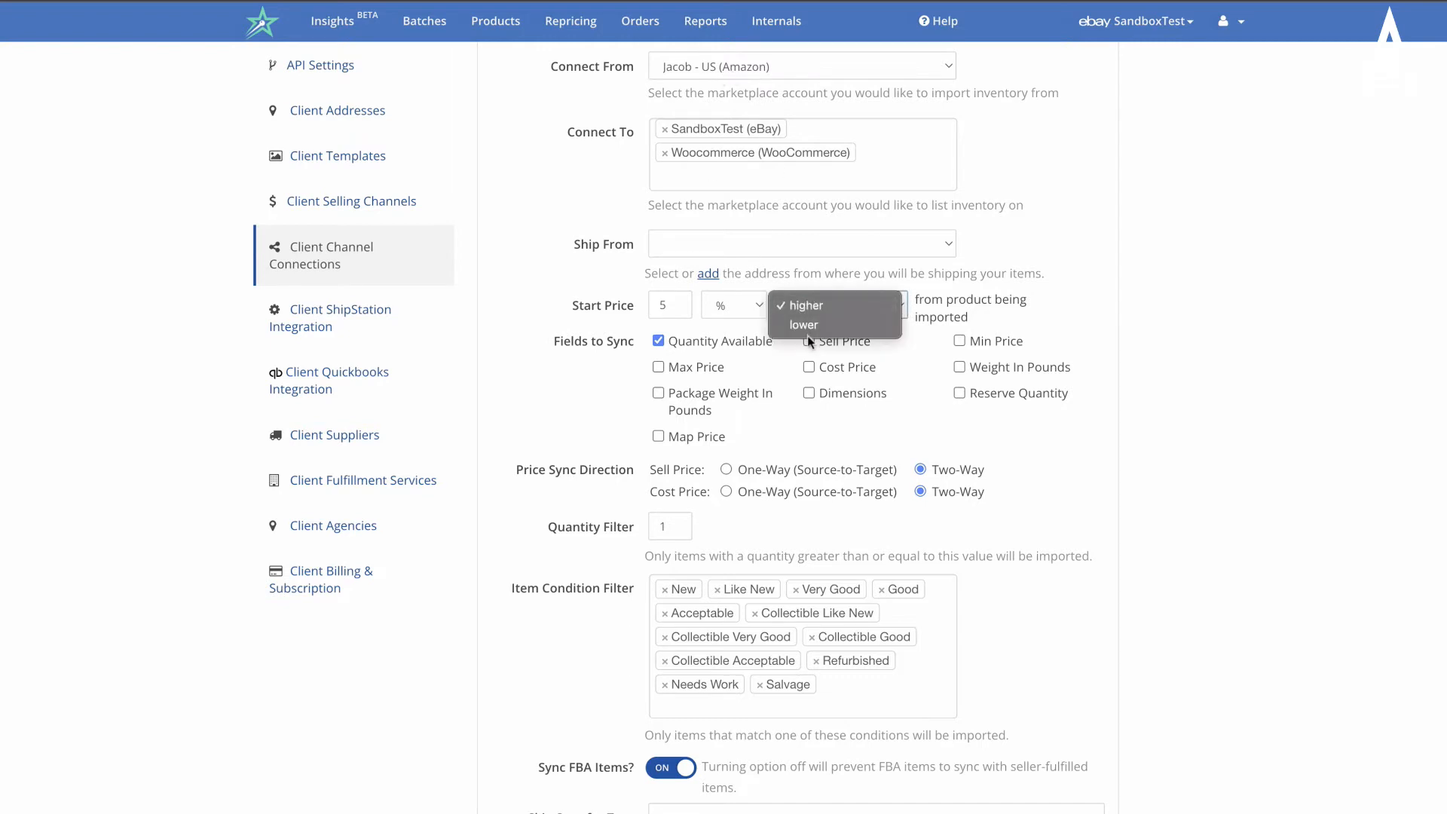
{"action": "left_click", "coordinate": [807, 330]}
{"action": "left_click", "coordinate": [814, 314]}
{"action": "left_click", "coordinate": [810, 288]}
{"action": "left_click", "coordinate": [734, 316]}
{"action": "left_click", "coordinate": [722, 331]}
{"action": "left_click", "coordinate": [748, 315]}
{"action": "left_click", "coordinate": [721, 286]}
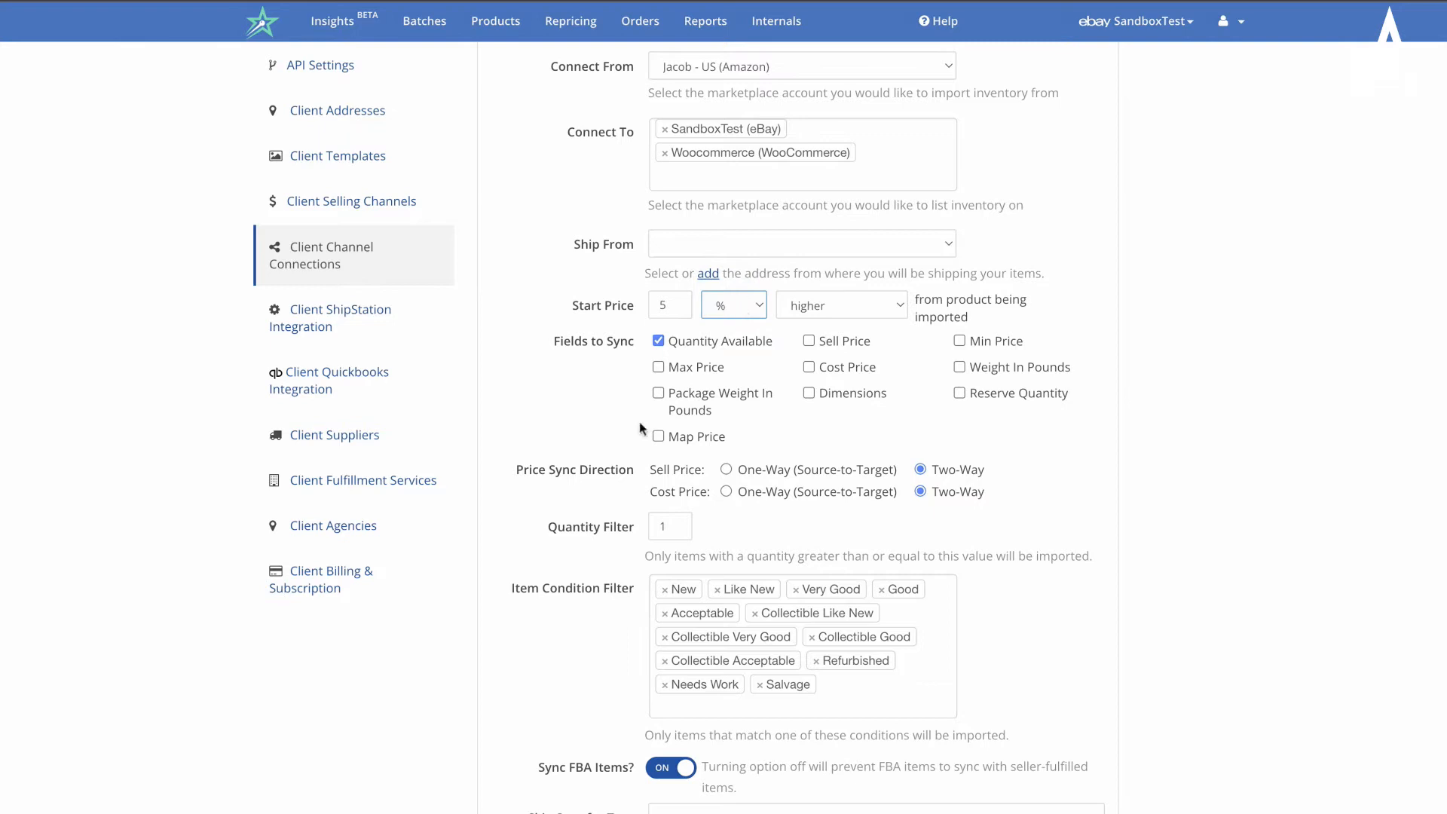
- Enable Sell Price alongside Quantity Available in the fields to sync
{"action": "scroll", "coordinate": [574, 432], "scroll_direction": "down", "scroll_amount": 1}
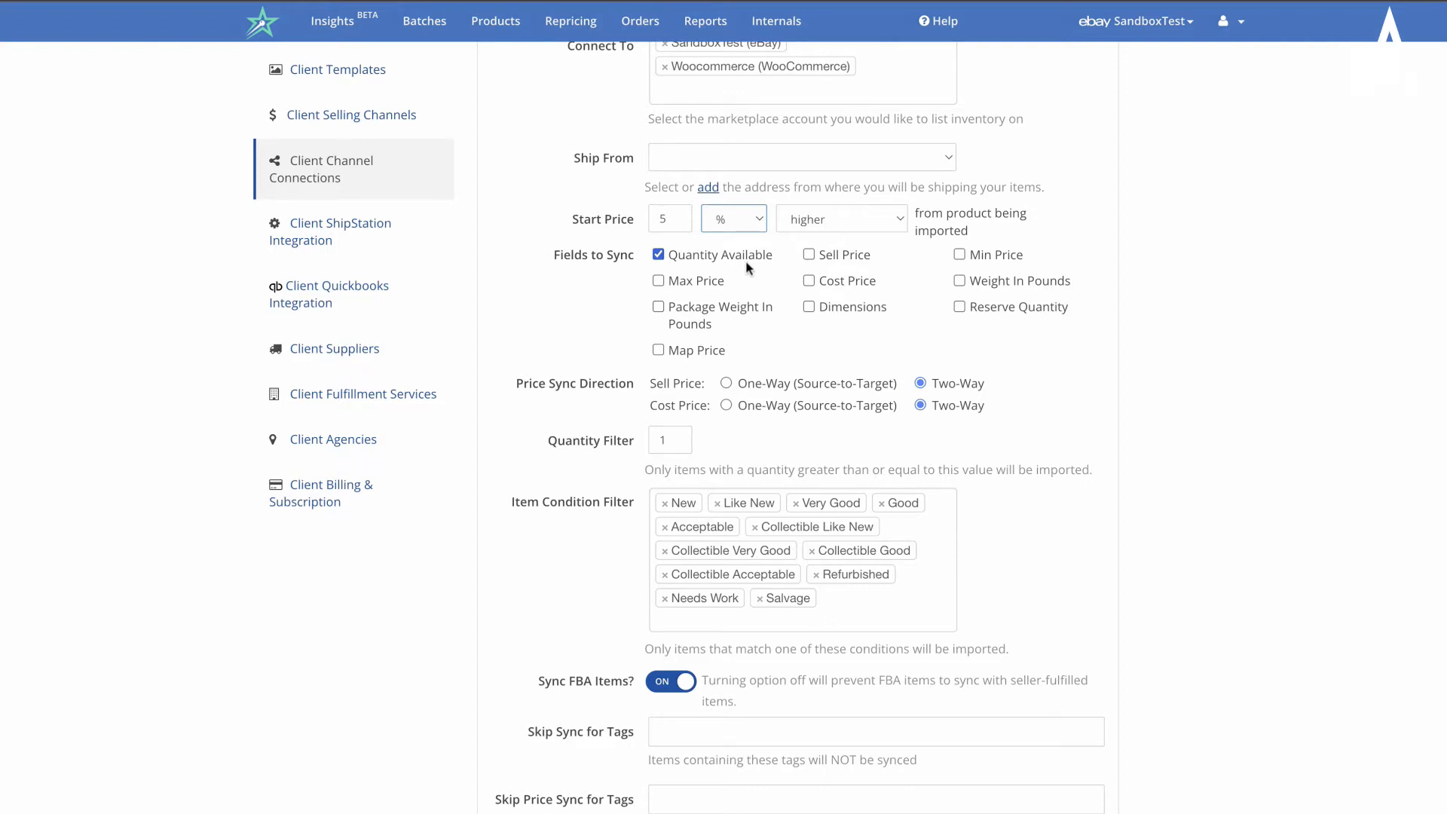
{"action": "left_click", "coordinate": [697, 262]}
{"action": "left_click", "coordinate": [697, 262]}
{"action": "left_click", "coordinate": [831, 258]}
- Examine the sell and cost price sync directions in relation to the source and target accounts, fields to sync and quantity filter
{"action": "scroll", "coordinate": [897, 331], "scroll_direction": "down", "scroll_amount": 1}
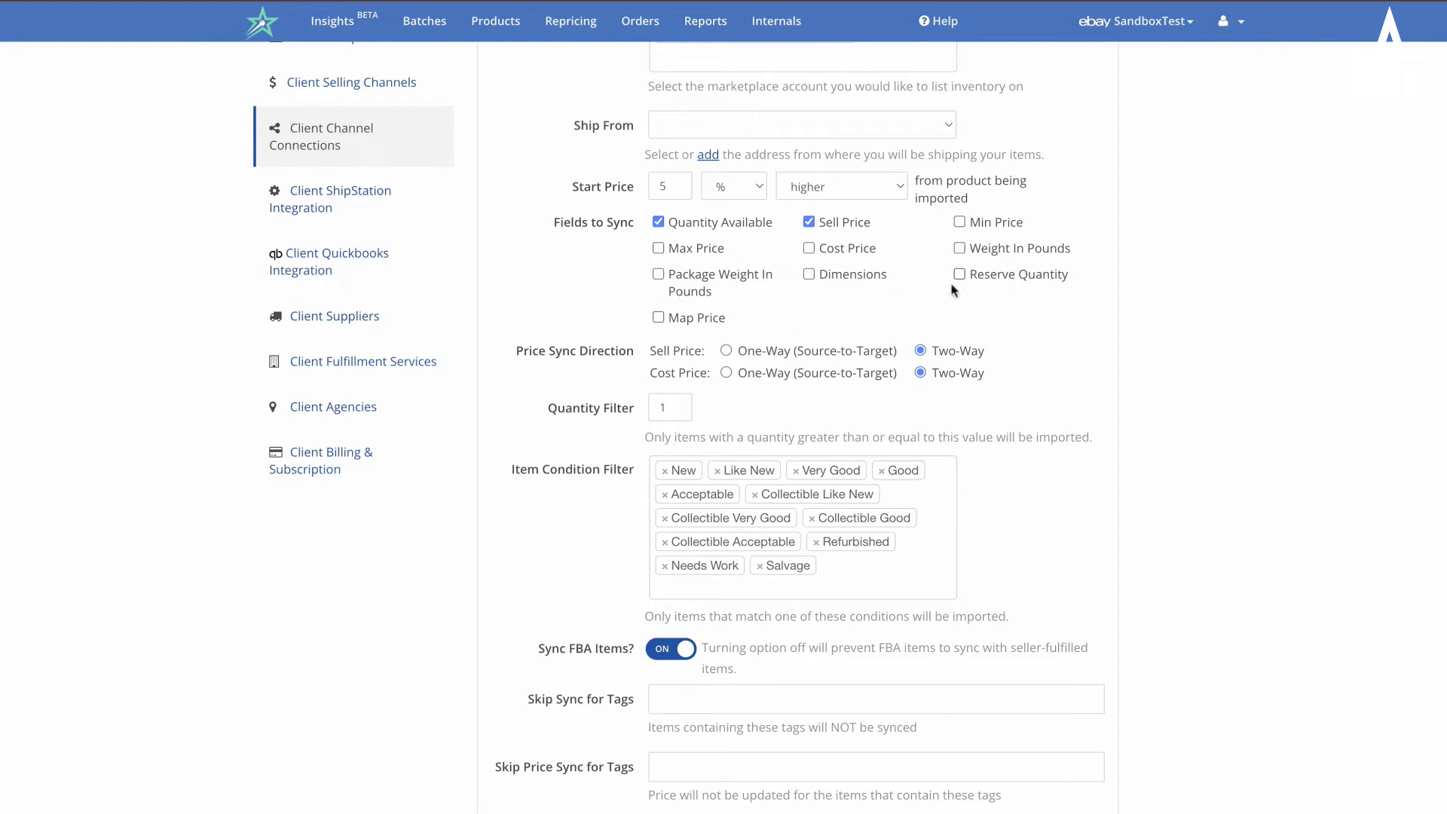
{"action": "scroll", "coordinate": [931, 308], "scroll_direction": "down", "scroll_amount": 2}
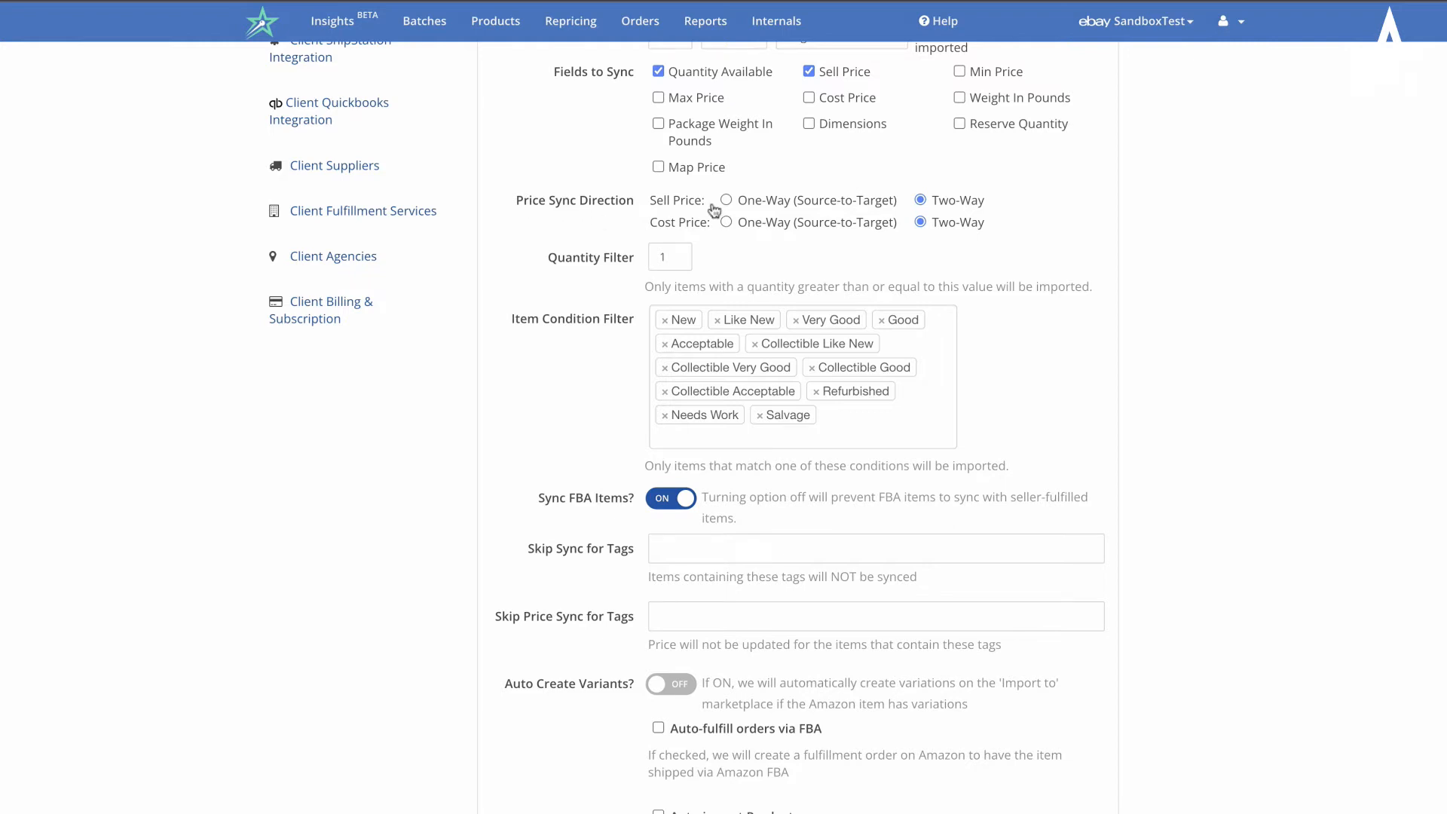
{"action": "scroll", "coordinate": [784, 203], "scroll_direction": "up", "scroll_amount": 1}
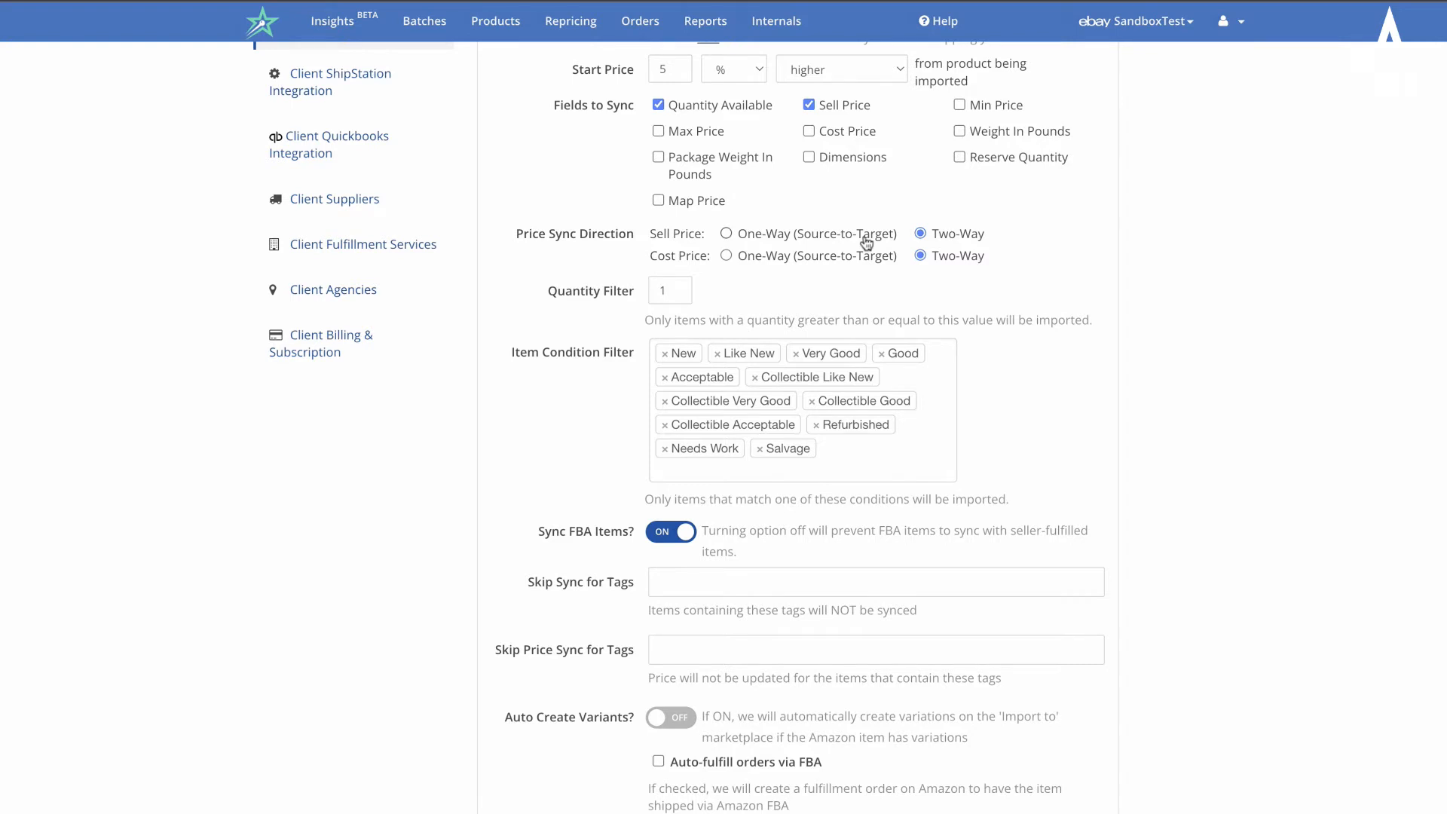
{"action": "scroll", "coordinate": [824, 229], "scroll_direction": "up", "scroll_amount": 5}
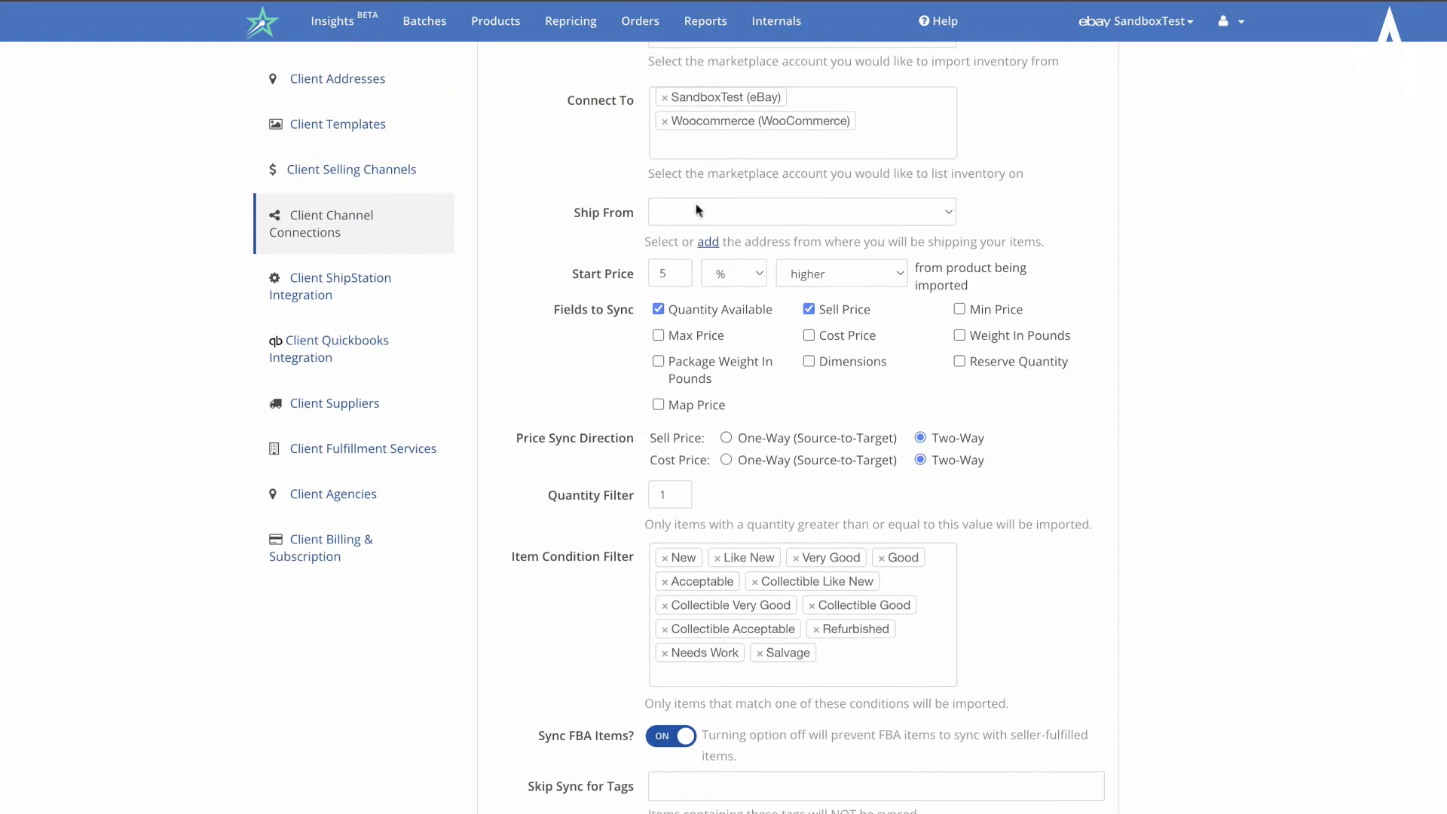
{"action": "scroll", "coordinate": [660, 122], "scroll_direction": "up", "scroll_amount": 3}
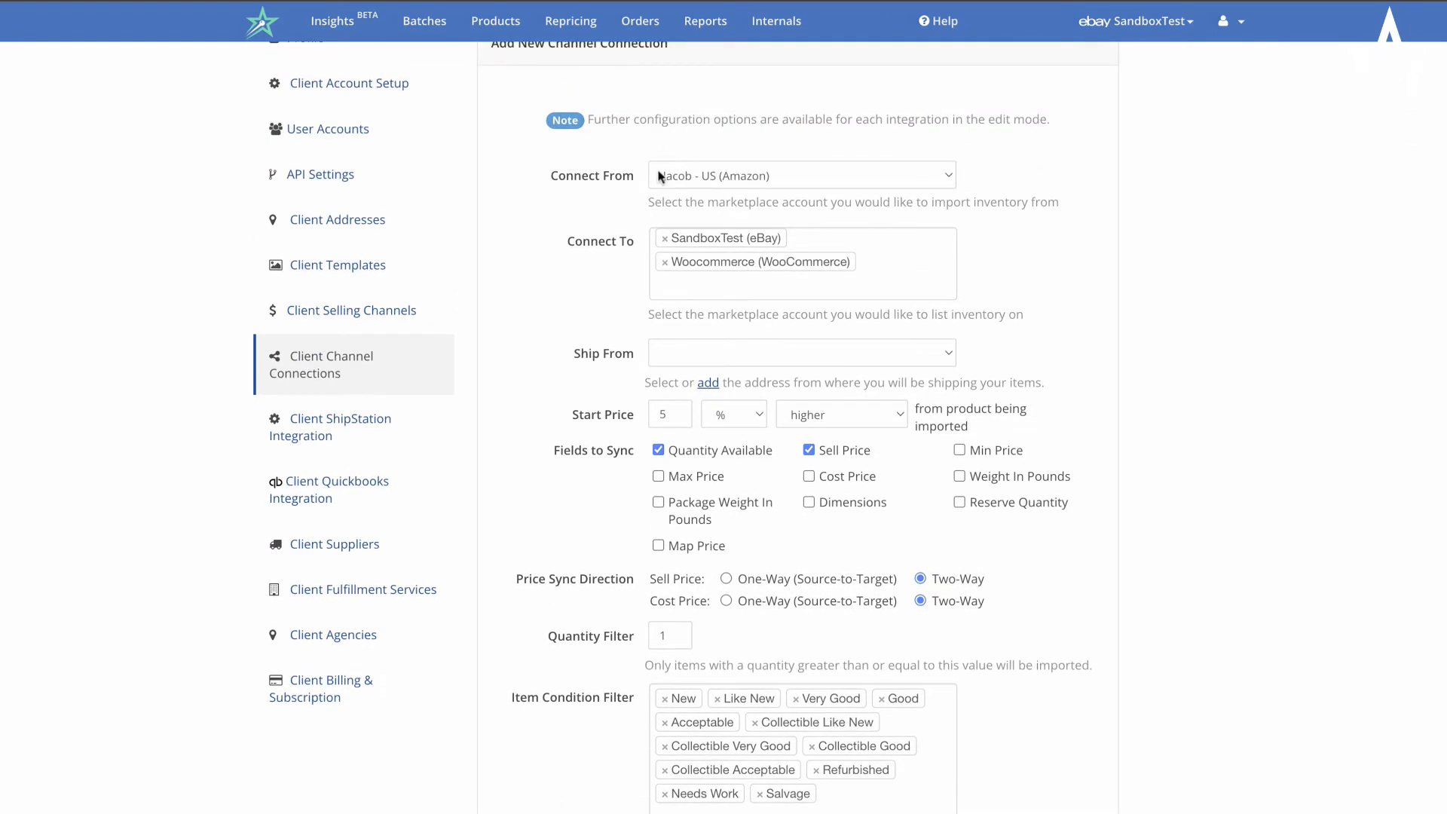
{"action": "scroll", "coordinate": [631, 308], "scroll_direction": "down", "scroll_amount": 3}
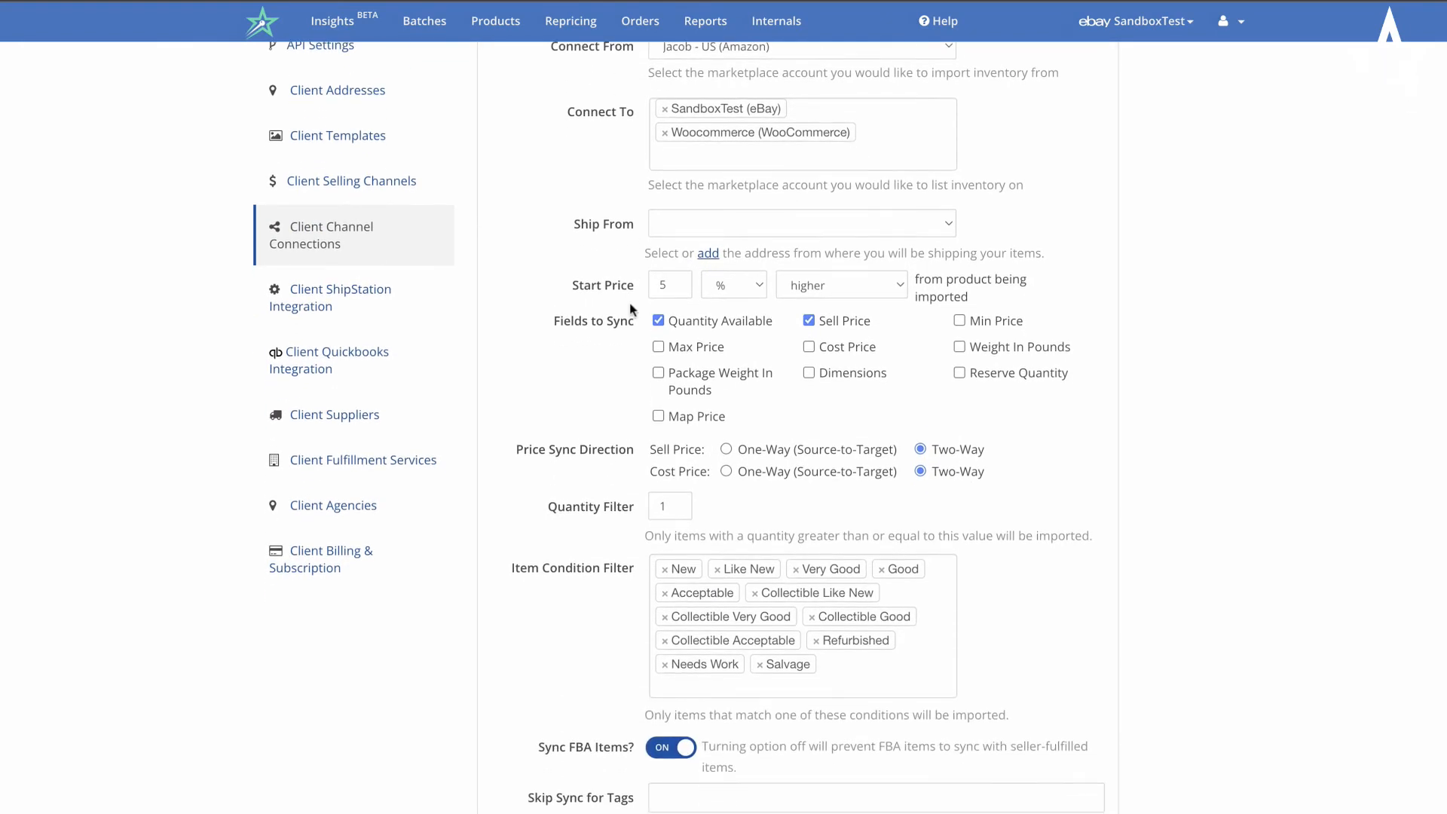
{"action": "scroll", "coordinate": [668, 372], "scroll_direction": "up", "scroll_amount": 1}
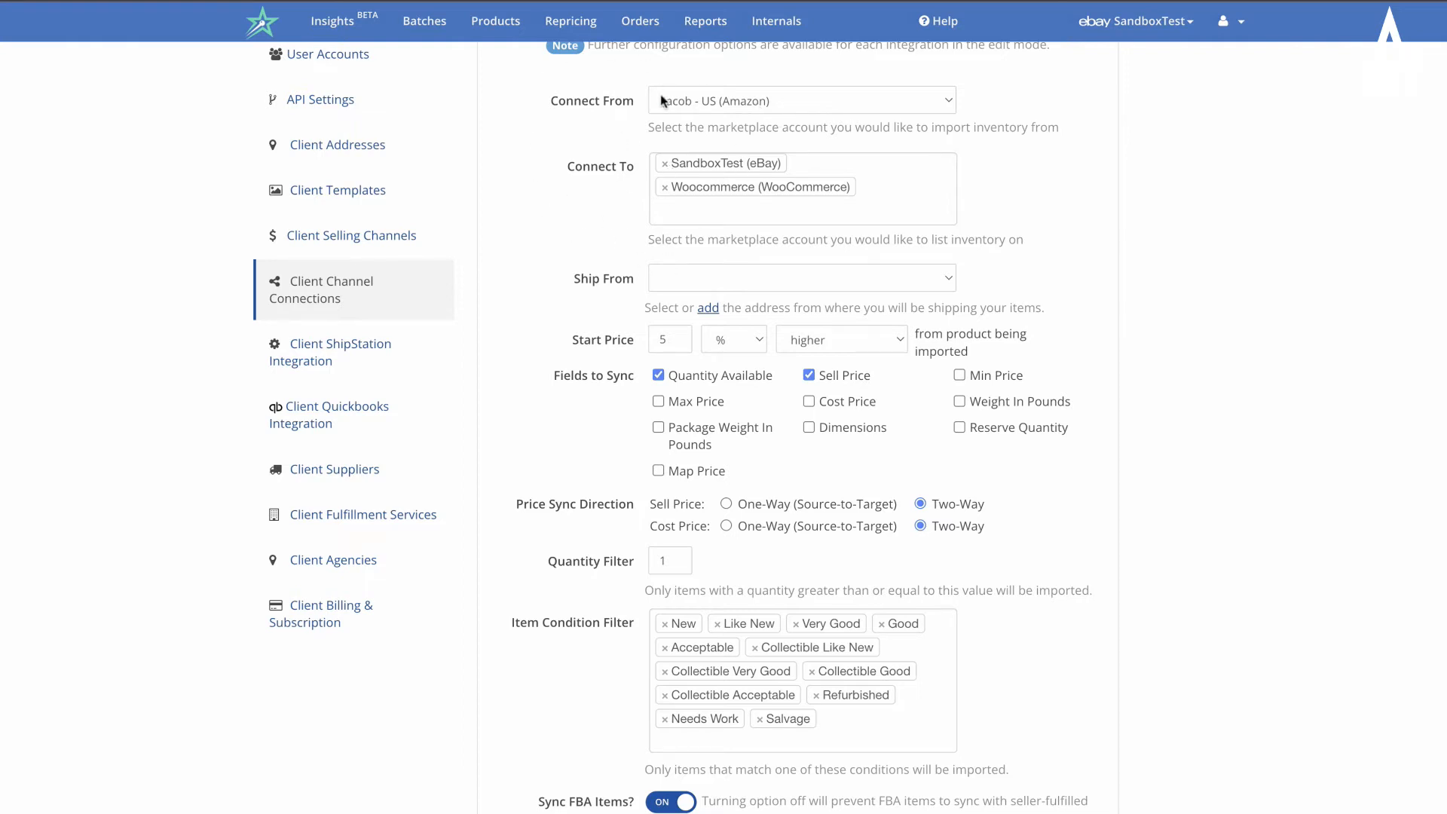
{"action": "scroll", "coordinate": [610, 336], "scroll_direction": "down", "scroll_amount": 1}
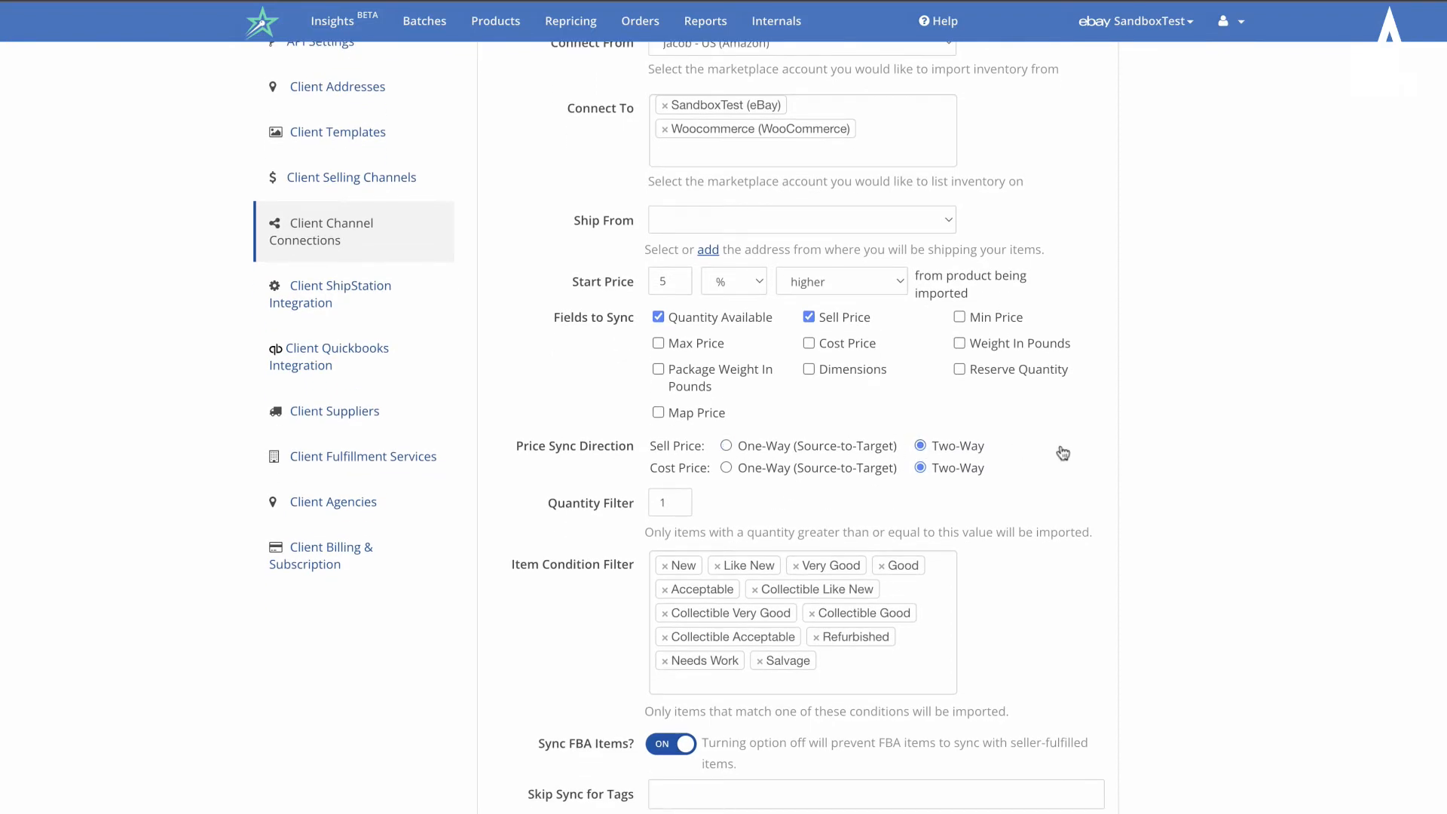
{"action": "scroll", "coordinate": [1063, 452], "scroll_direction": "down", "scroll_amount": 6}
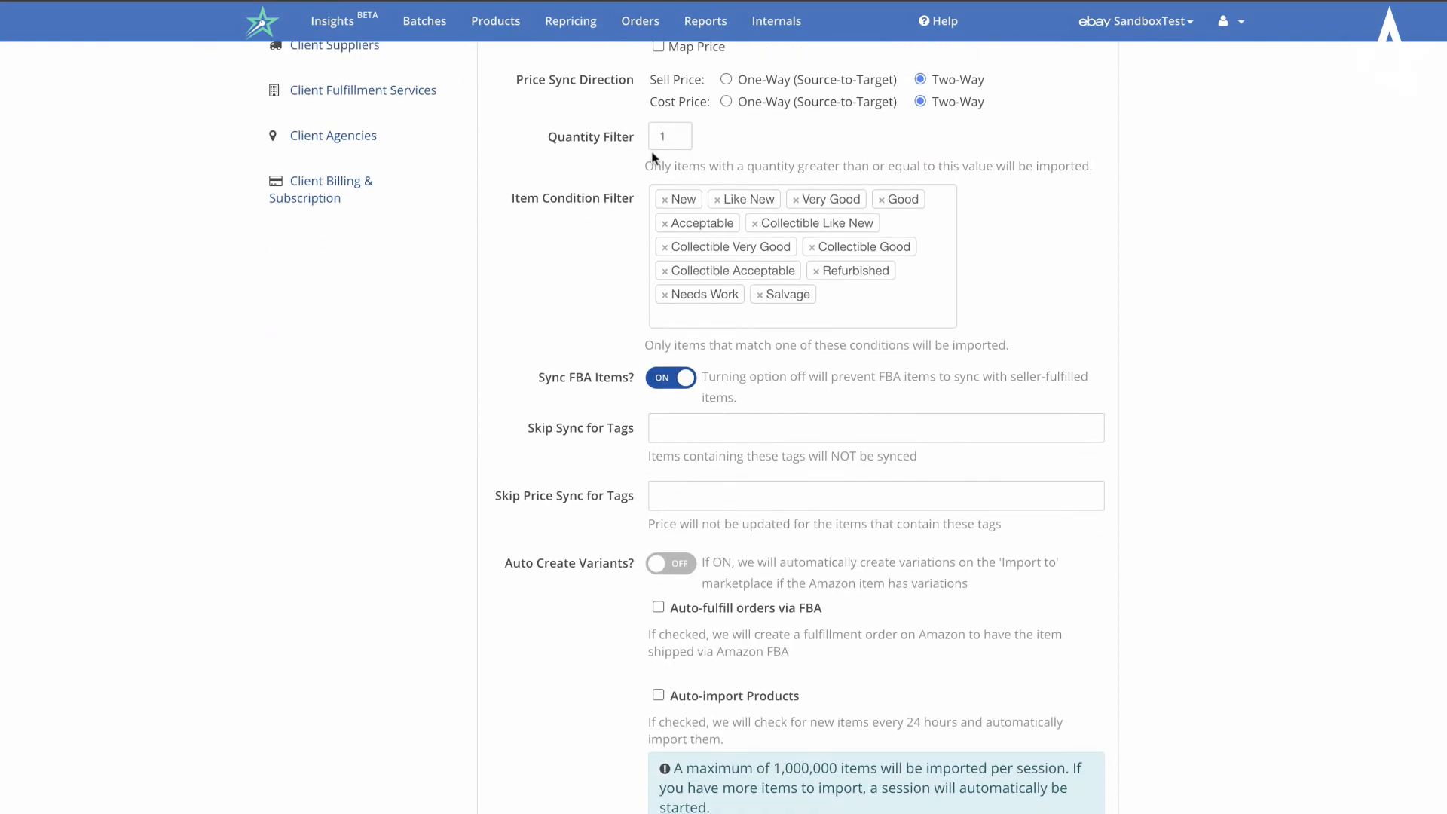
{"action": "scroll", "coordinate": [653, 157], "scroll_direction": "up", "scroll_amount": 6}
{"action": "scroll", "coordinate": [652, 158], "scroll_direction": "up", "scroll_amount": 2}
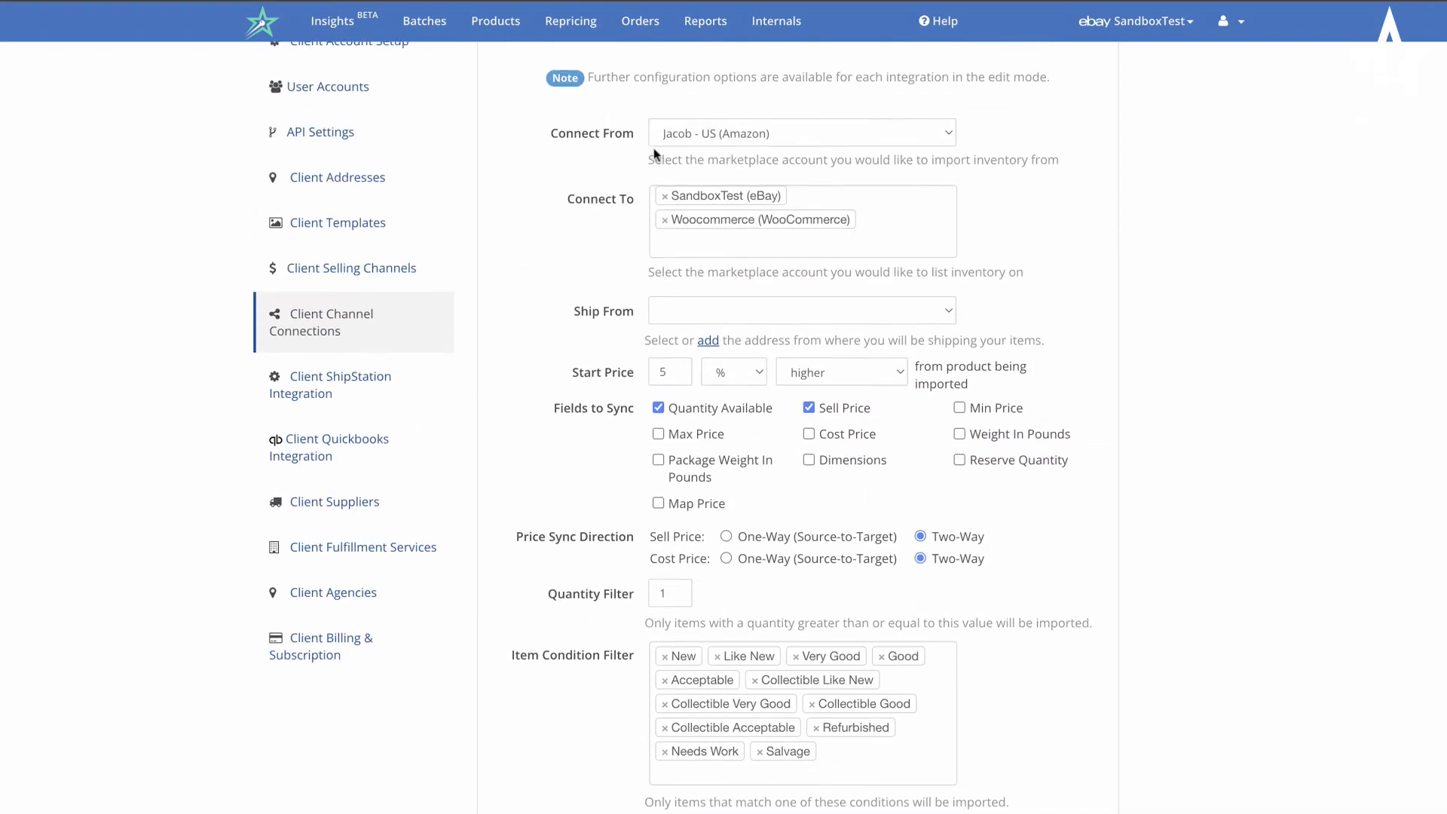
- Set the Quantity Filter to 10
{"action": "scroll", "coordinate": [677, 252], "scroll_direction": "down", "scroll_amount": 5}
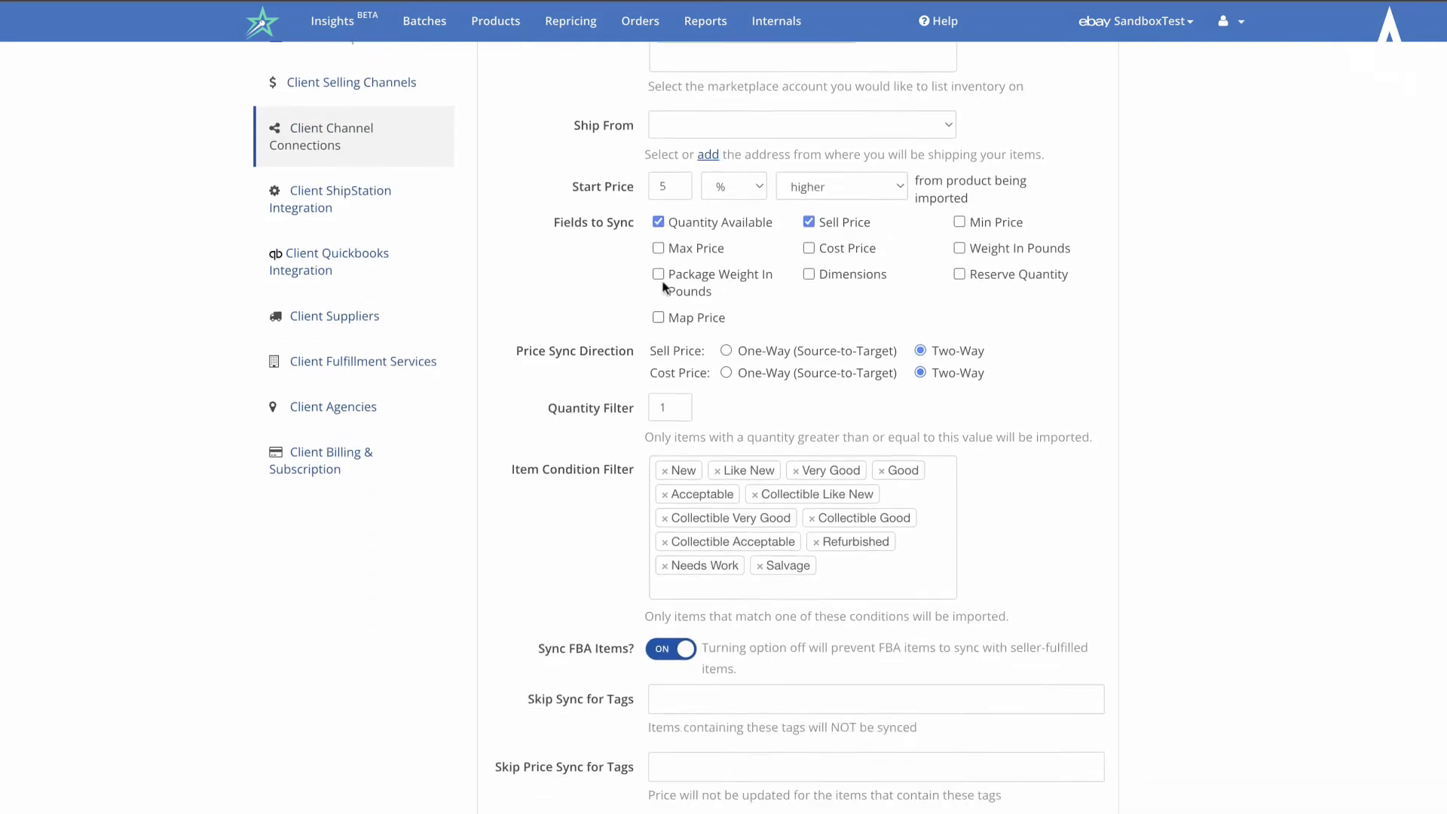
{"action": "key", "text": "BackSpace"}
{"action": "type", "text": "10"}
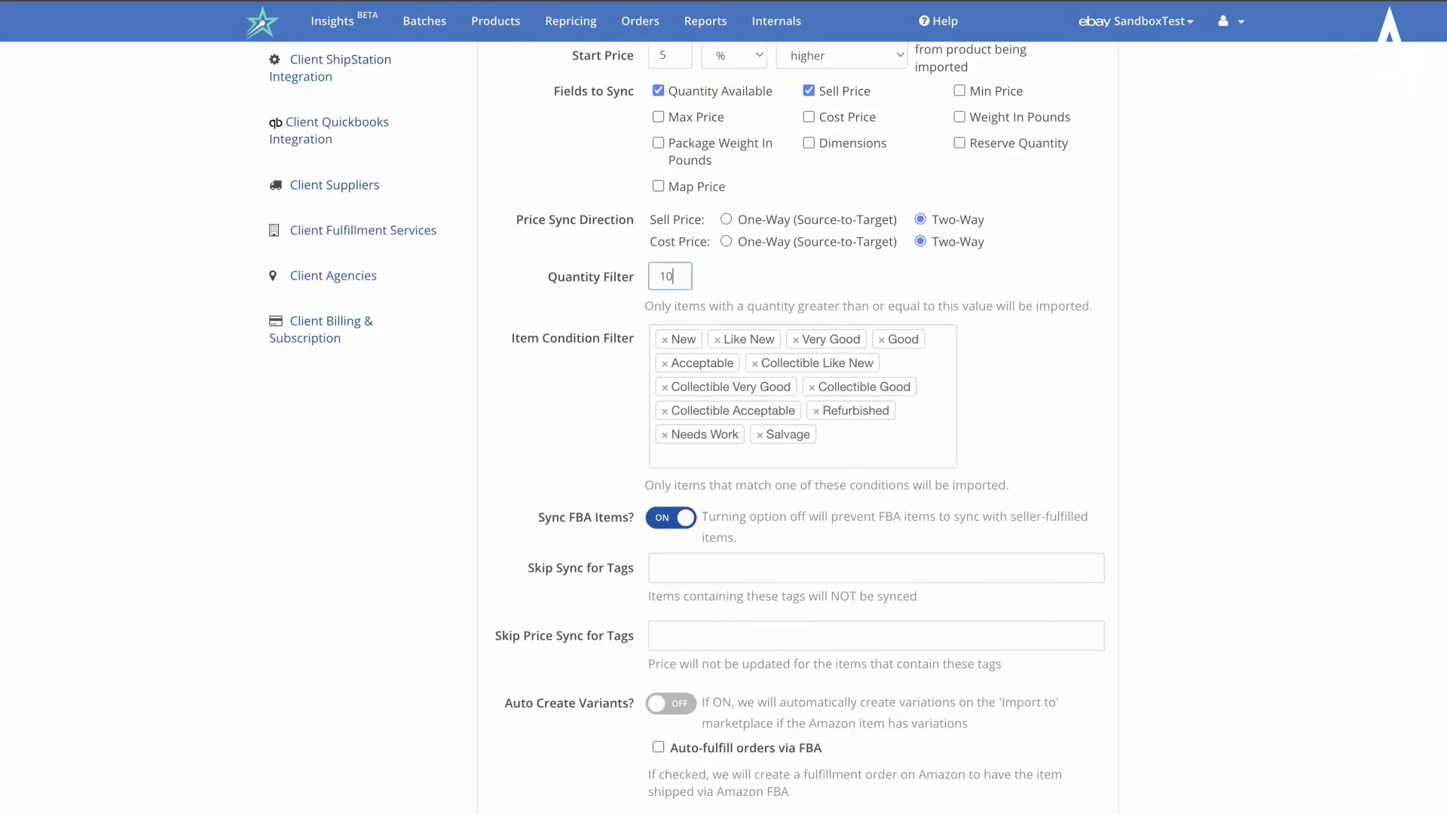
{"action": "left_click", "coordinate": [804, 296]}
- Review the item condition filter, FBA sync, skip tags, variant creation and automatic fulfillment, import and listing options
{"action": "scroll", "coordinate": [642, 293], "scroll_direction": "down", "scroll_amount": 1}
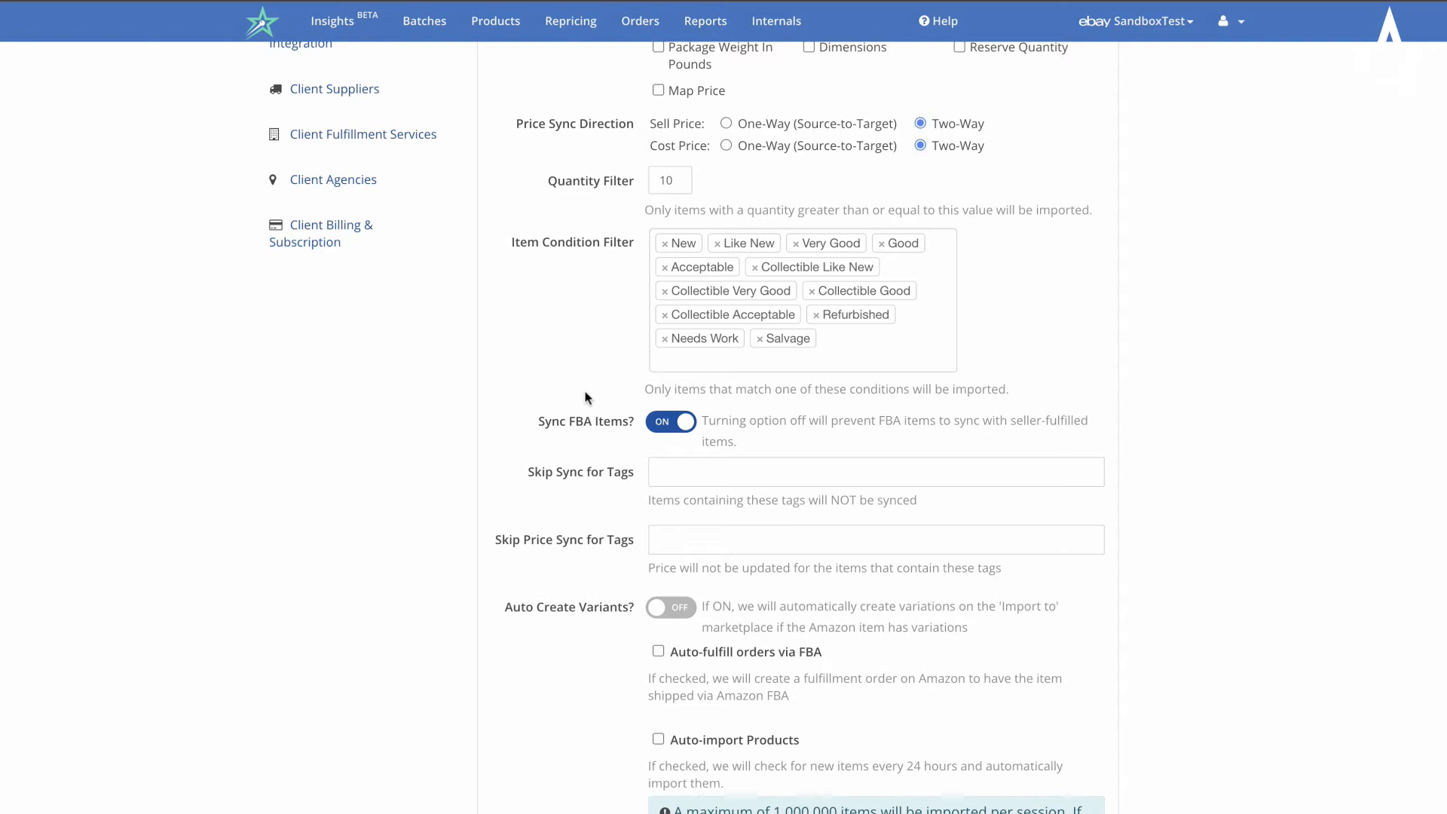
{"action": "scroll", "coordinate": [630, 394], "scroll_direction": "down", "scroll_amount": 3}
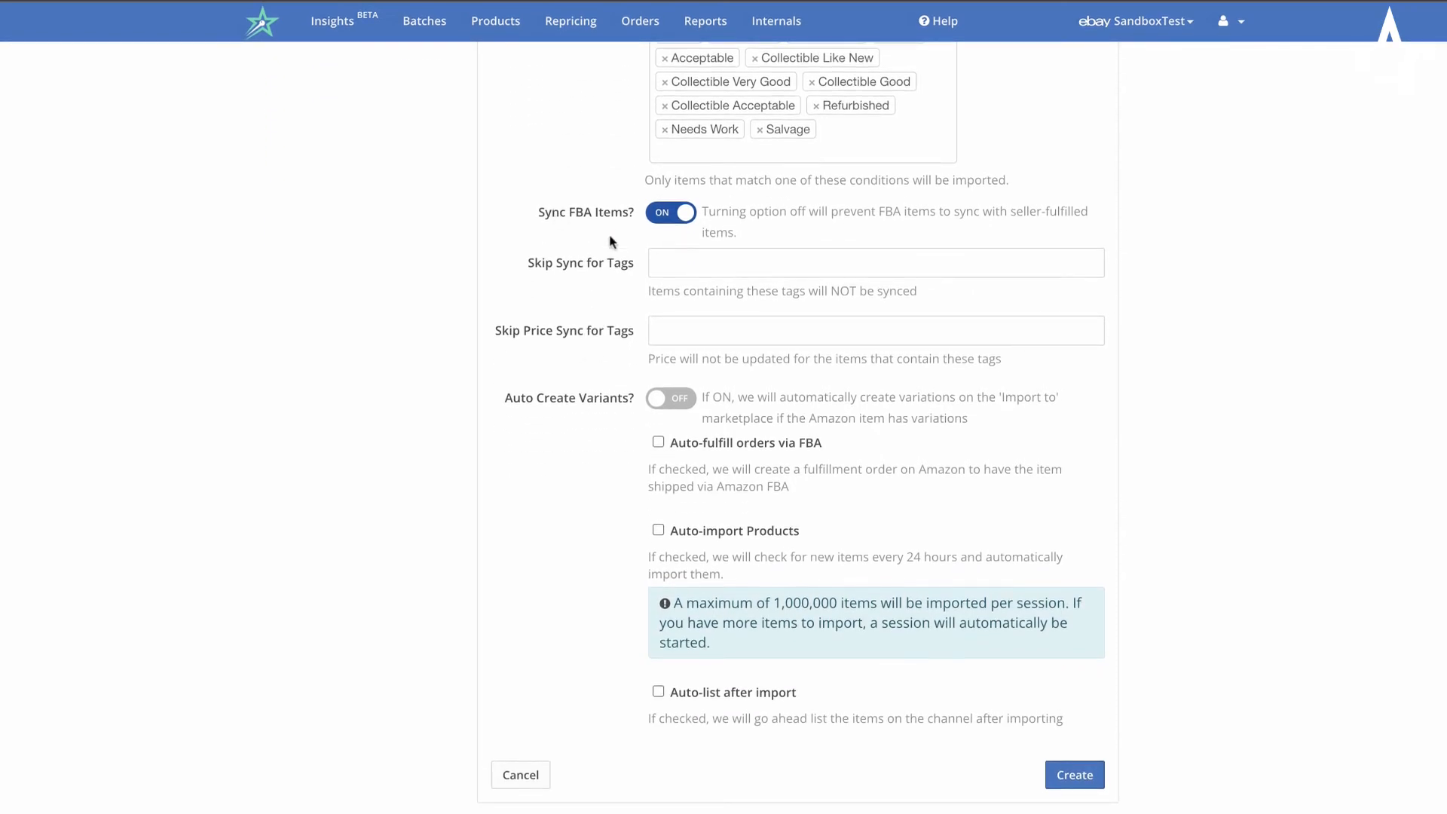
{"action": "scroll", "coordinate": [610, 239], "scroll_direction": "up", "scroll_amount": 9}
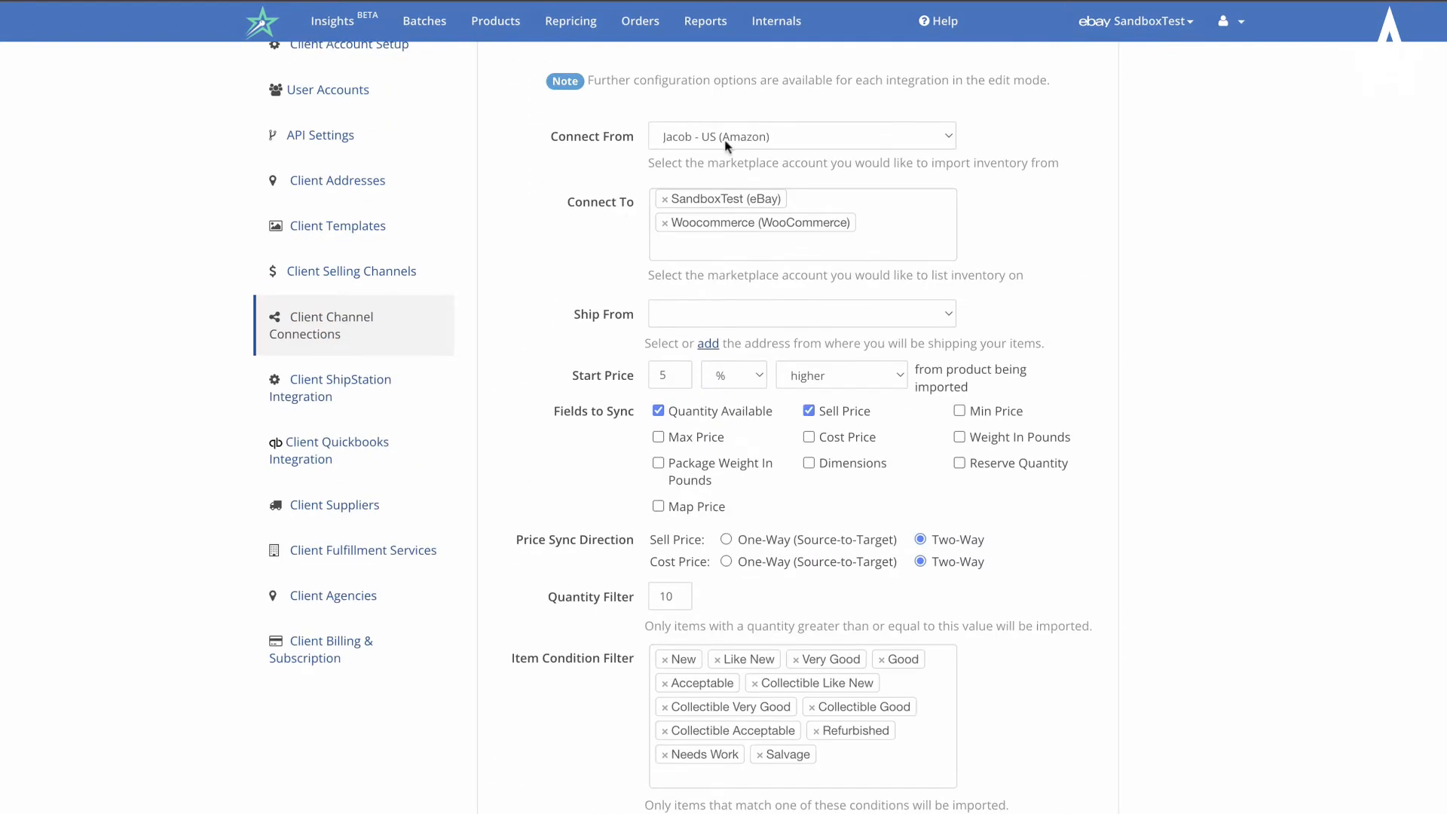
{"action": "scroll", "coordinate": [559, 440], "scroll_direction": "down", "scroll_amount": 7}
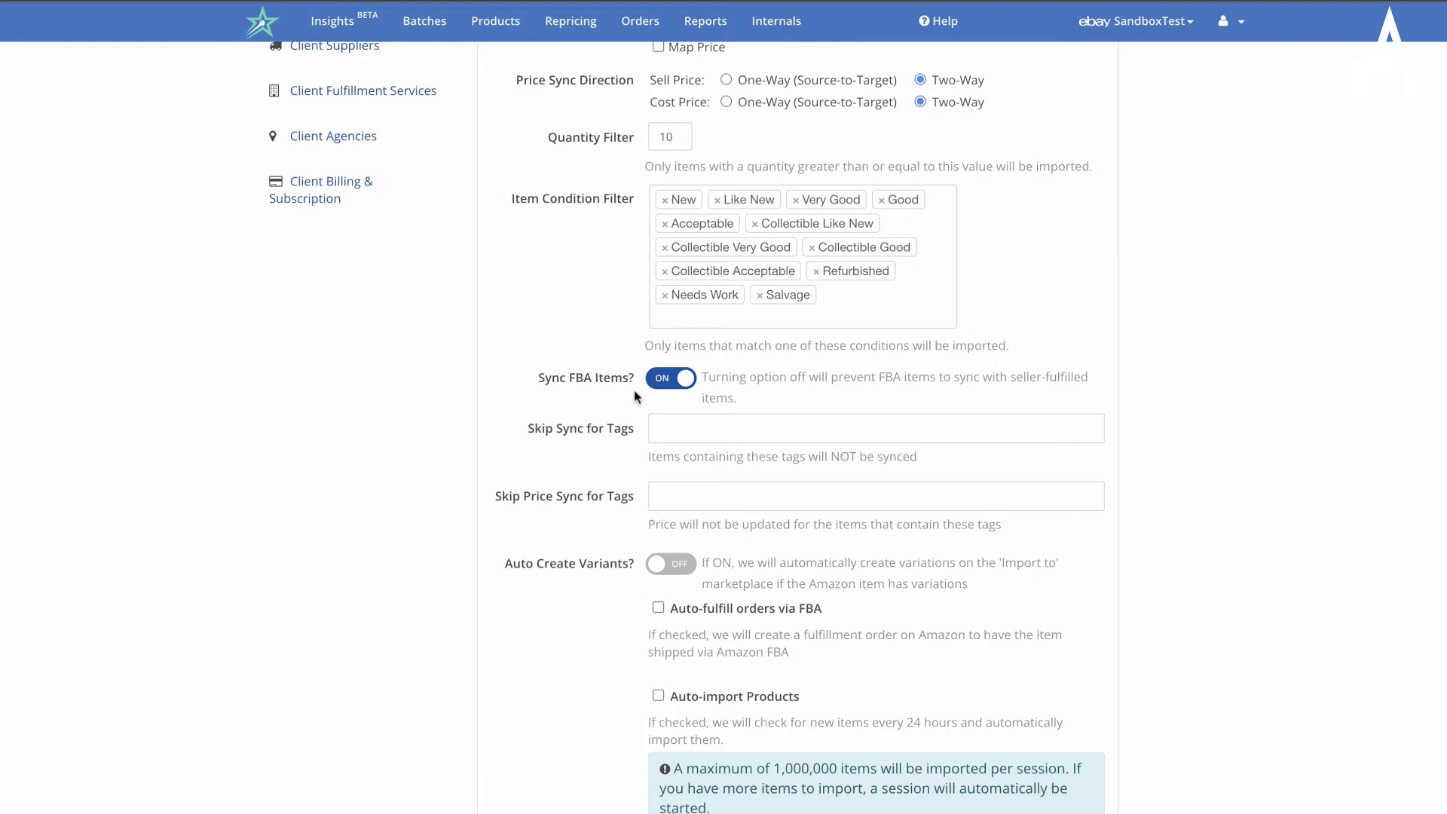
{"action": "scroll", "coordinate": [635, 390], "scroll_direction": "down", "scroll_amount": 2}
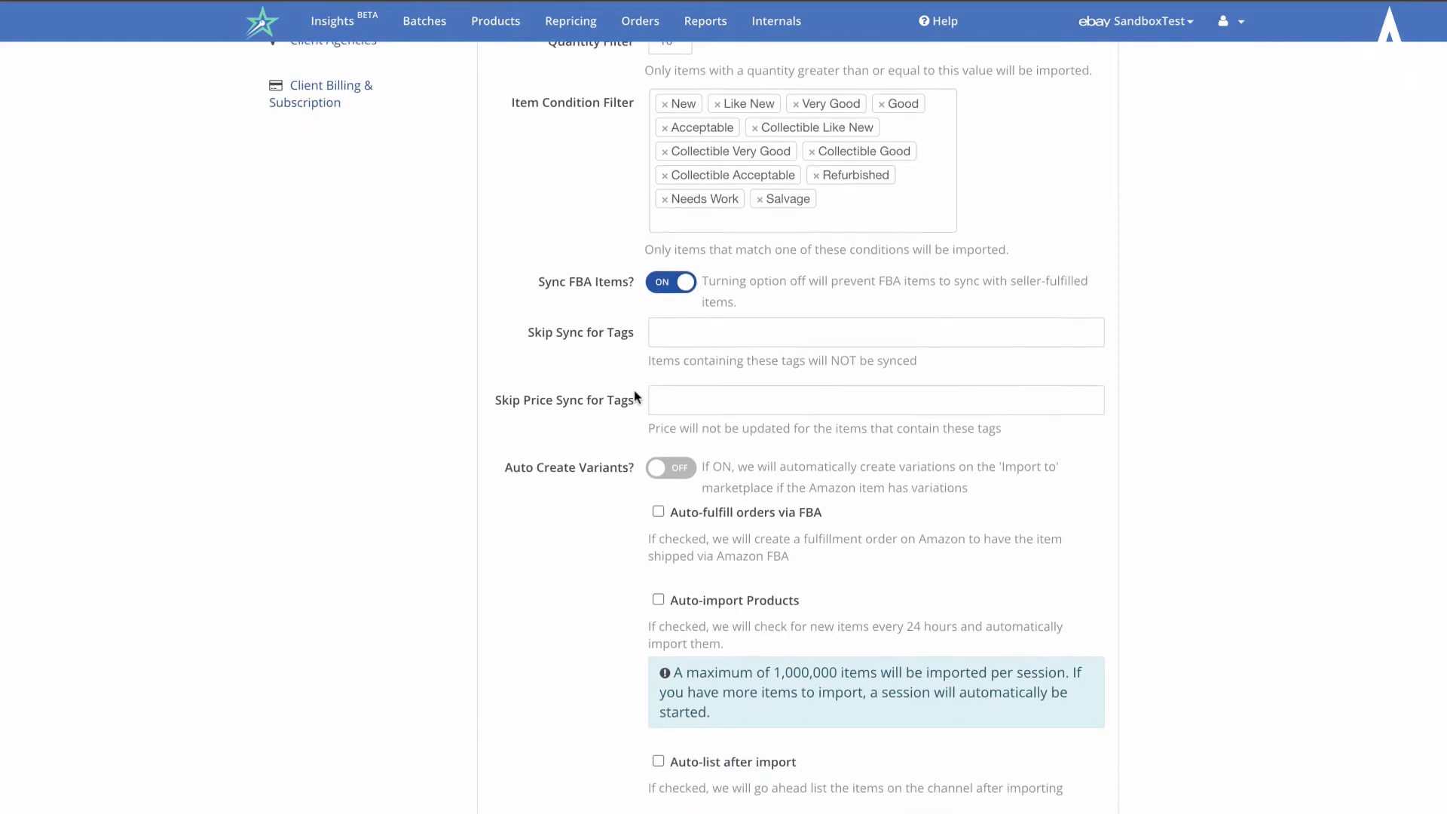
- Check the fields for tags that skip the inventory sync and the price sync
{"action": "left_click", "coordinate": [678, 340]}
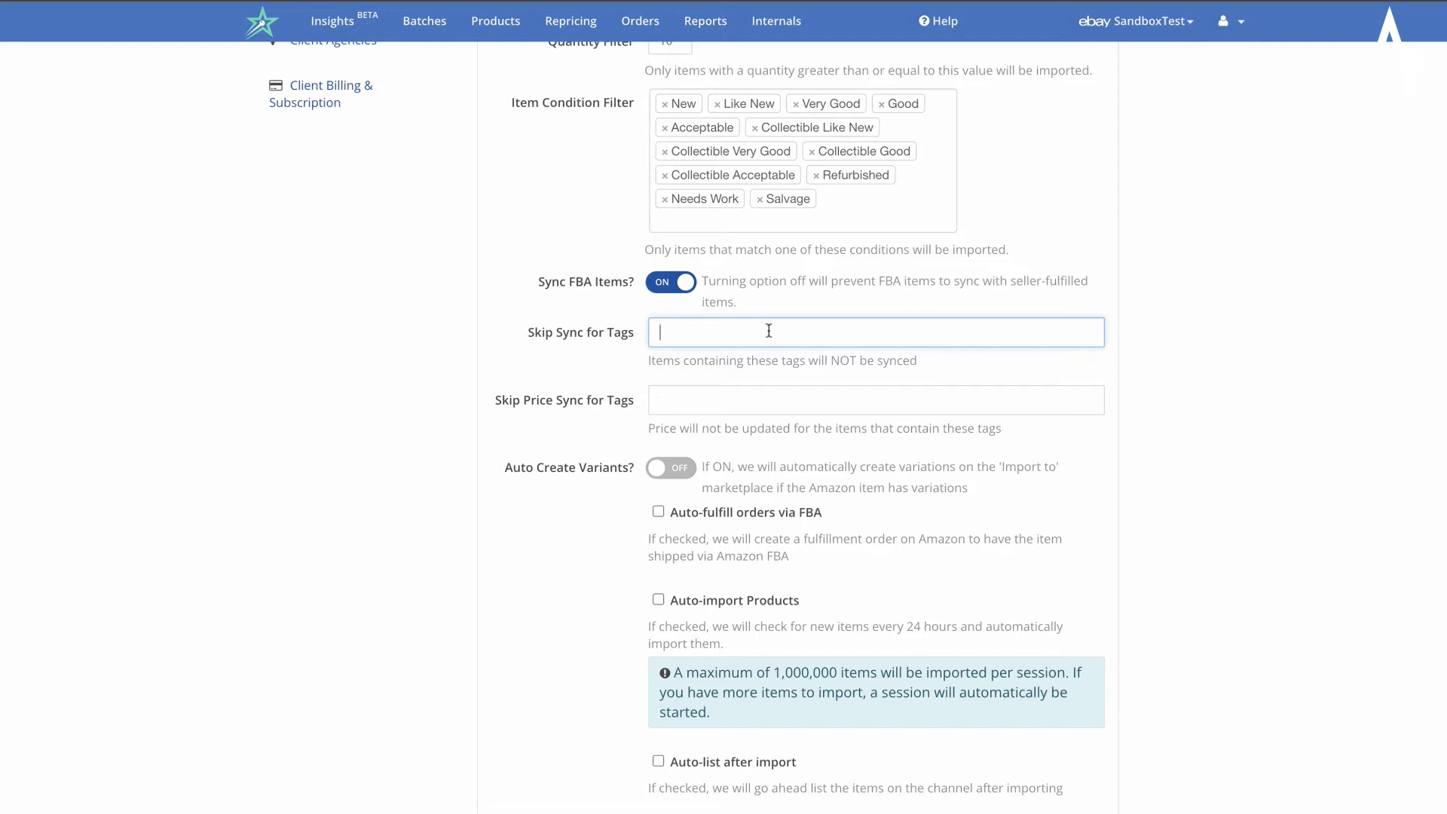
{"action": "left_click", "coordinate": [599, 406]}
{"action": "scroll", "coordinate": [599, 406], "scroll_direction": "down", "scroll_amount": 1}
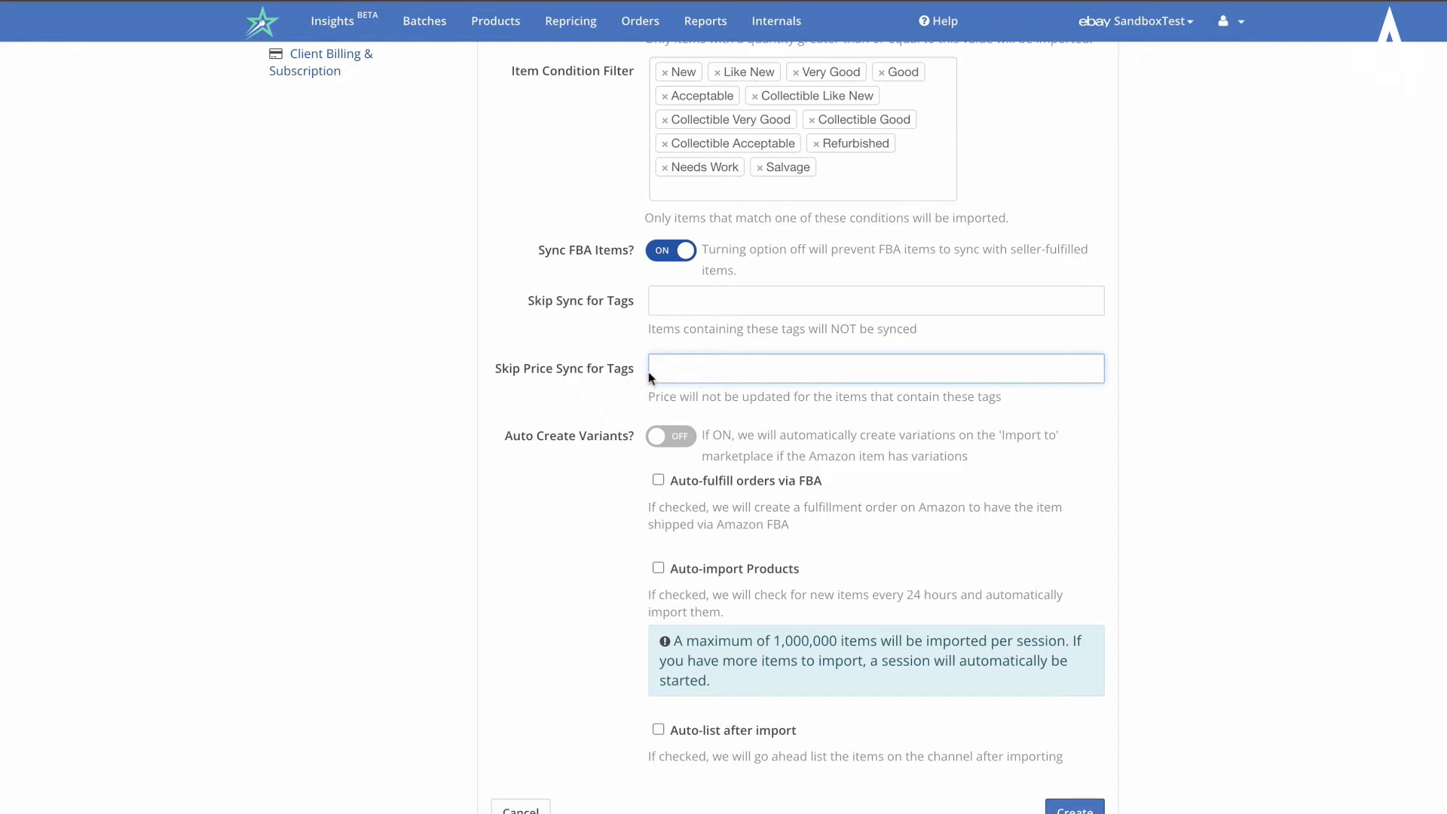
{"action": "scroll", "coordinate": [576, 532], "scroll_direction": "down", "scroll_amount": 1}
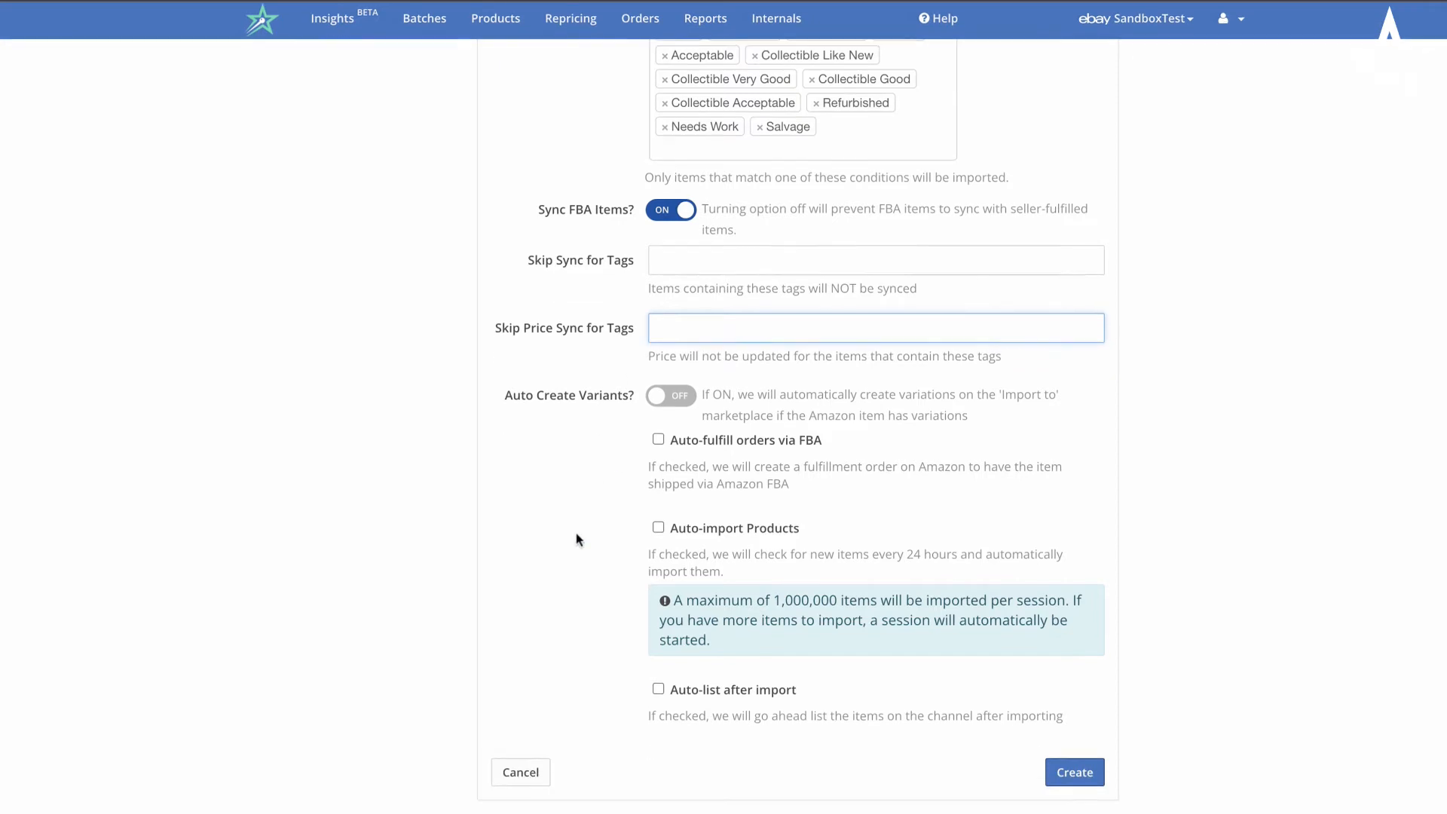
- Turn on Auto Create Variants and enable Auto-fulfill orders via FBA
{"action": "left_click_drag", "start_coordinate": [504, 397], "coordinate": [589, 401]}
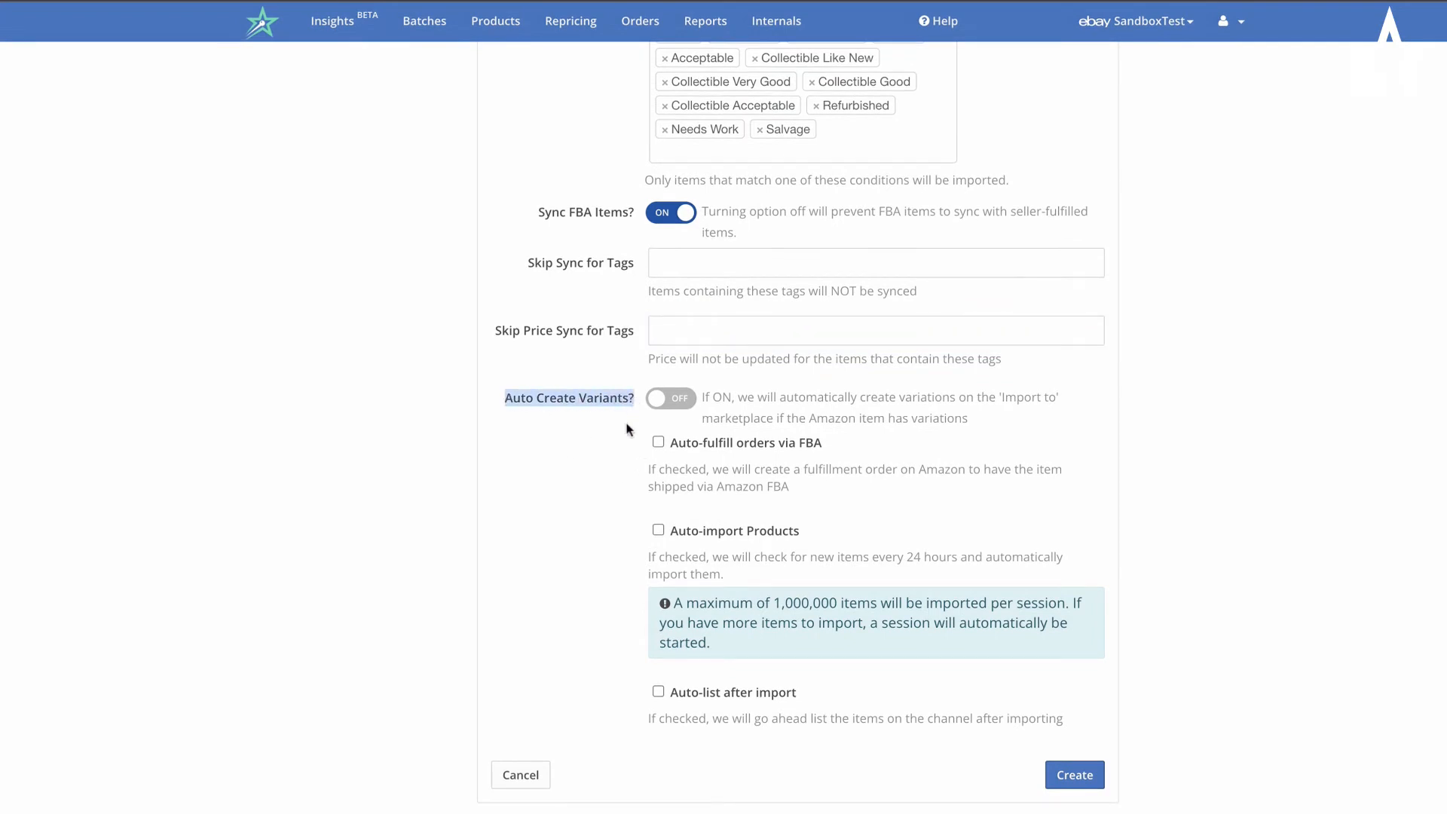
{"action": "left_click", "coordinate": [614, 495]}
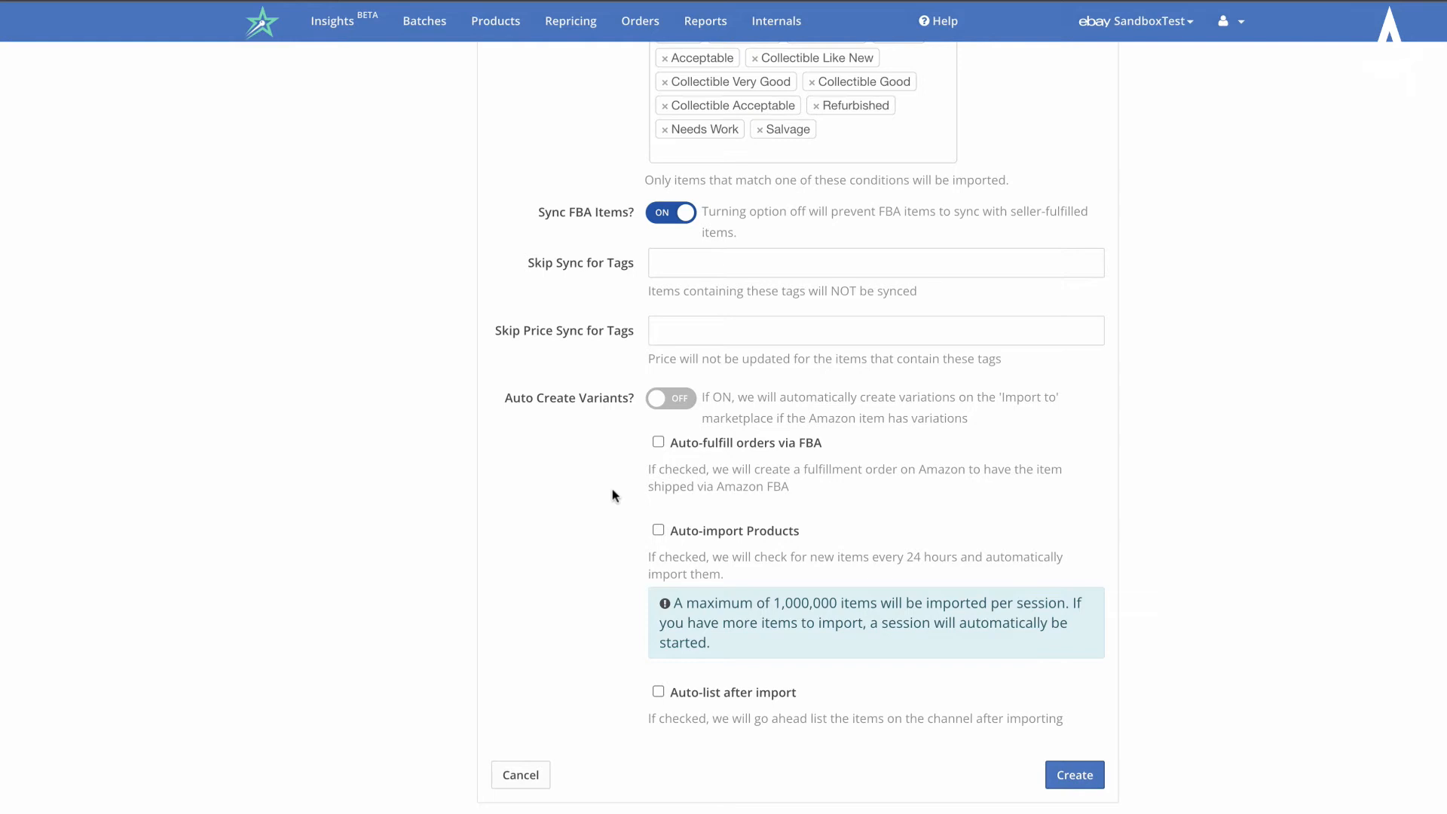
{"action": "left_click", "coordinate": [664, 399]}
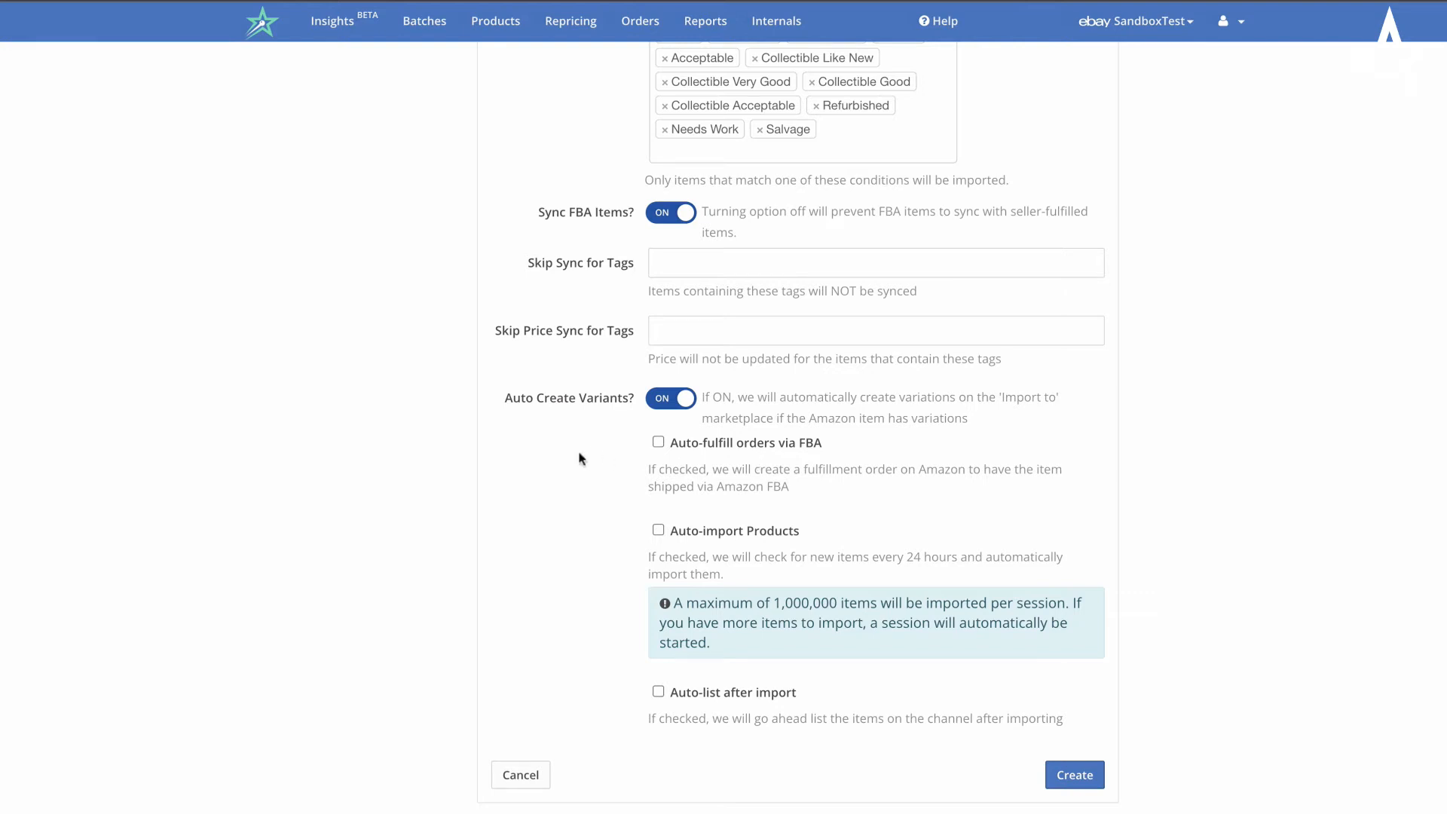
{"action": "left_click", "coordinate": [712, 451]}
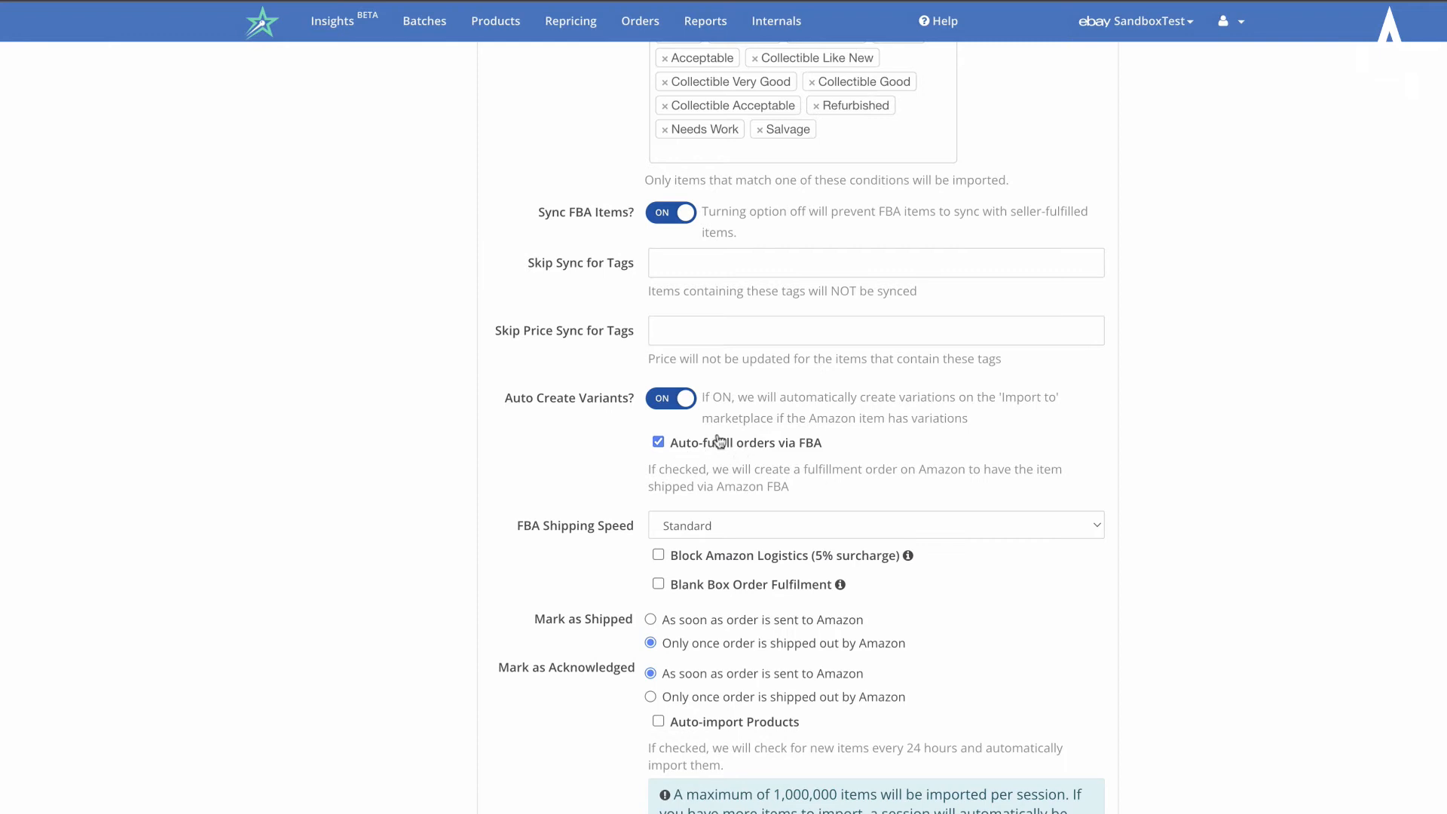
- Enable Block Amazon Logistics (5% surcharge) and Blank Box Order Fulfilment for the FBA orders
{"action": "scroll", "coordinate": [577, 463], "scroll_direction": "down", "scroll_amount": 1}
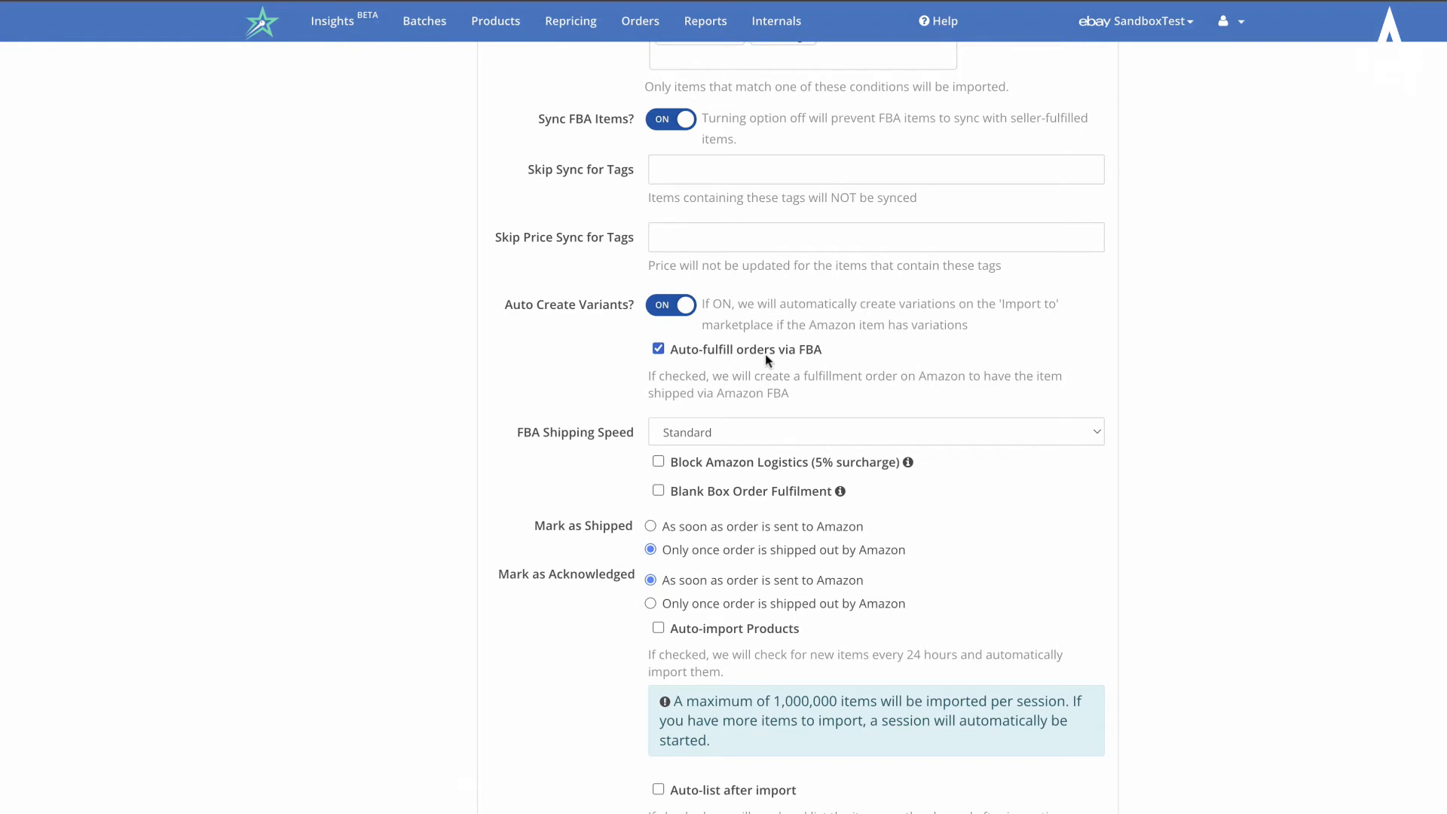
{"action": "scroll", "coordinate": [766, 354], "scroll_direction": "down", "scroll_amount": 2}
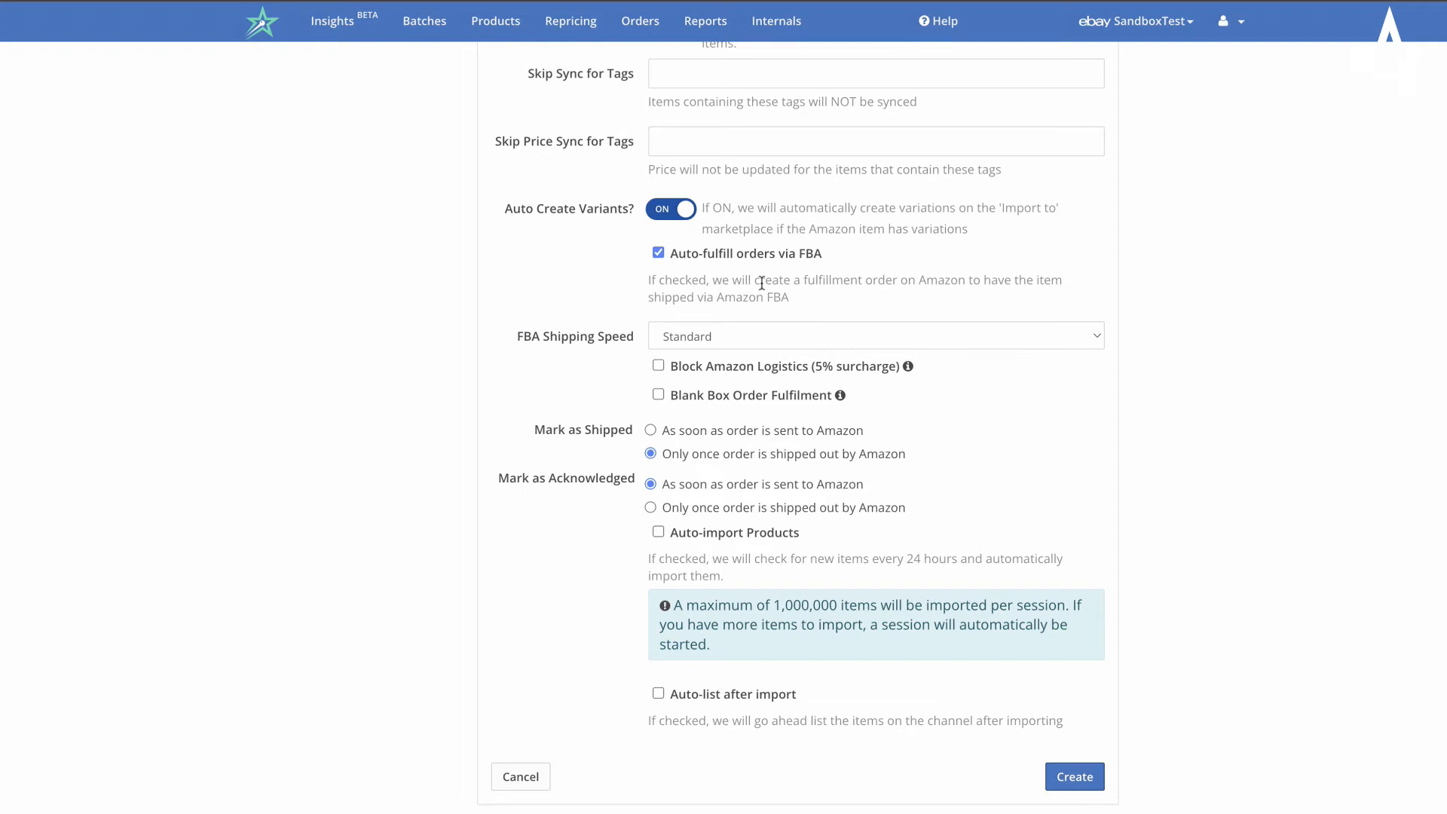
{"action": "left_click", "coordinate": [659, 365]}
{"action": "left_click", "coordinate": [659, 398]}
{"action": "mouse_move", "coordinate": [841, 397]}
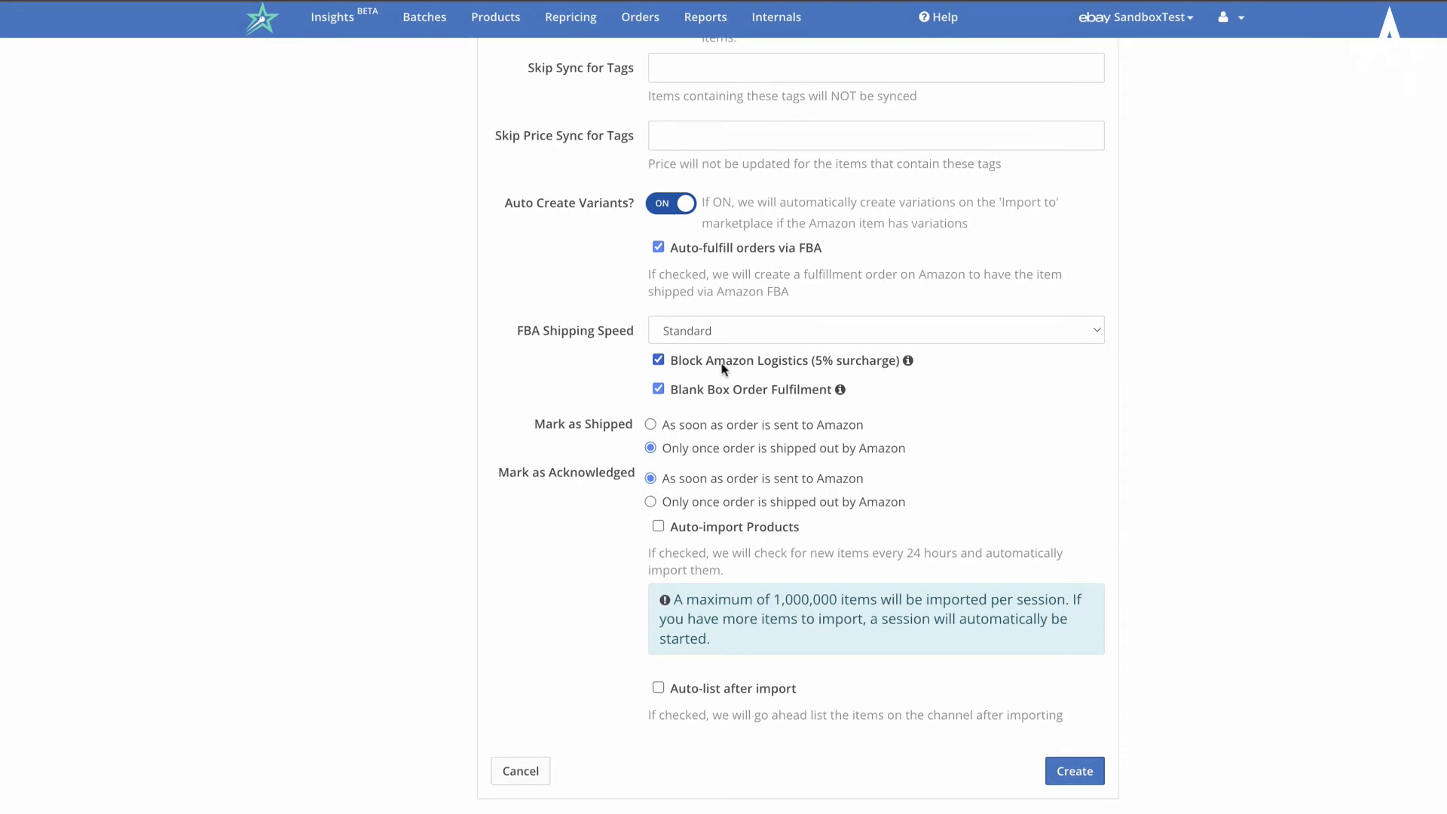
- Try the other FBA shipping speeds and Mark as Shipped timing, and restore Standard and Only once order is shipped out by Amazon
{"action": "left_click", "coordinate": [726, 334]}
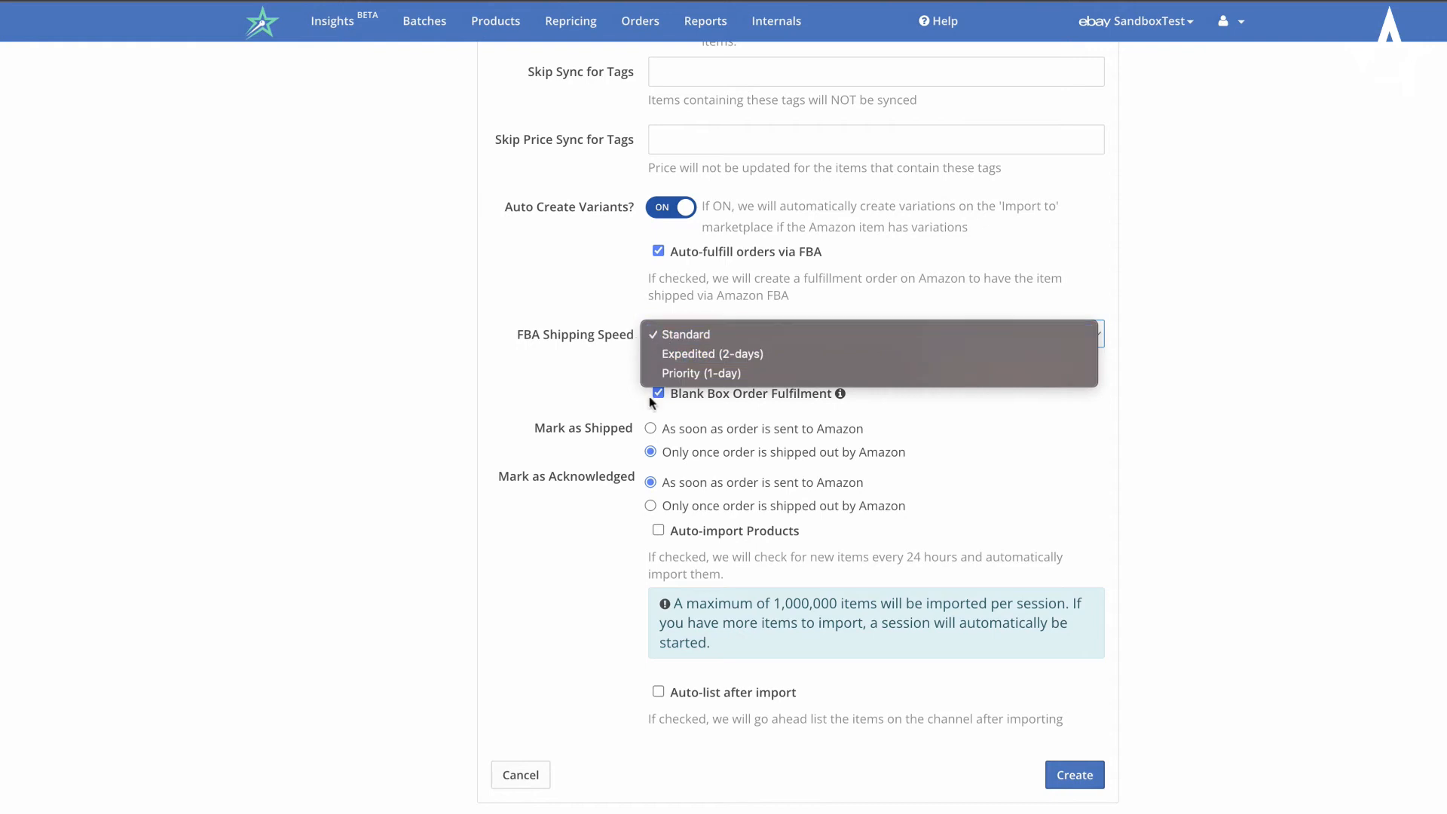
{"action": "left_click", "coordinate": [696, 355]}
{"action": "left_click", "coordinate": [712, 339]}
{"action": "left_click", "coordinate": [725, 360]}
{"action": "left_click", "coordinate": [711, 344]}
{"action": "left_click", "coordinate": [687, 297]}
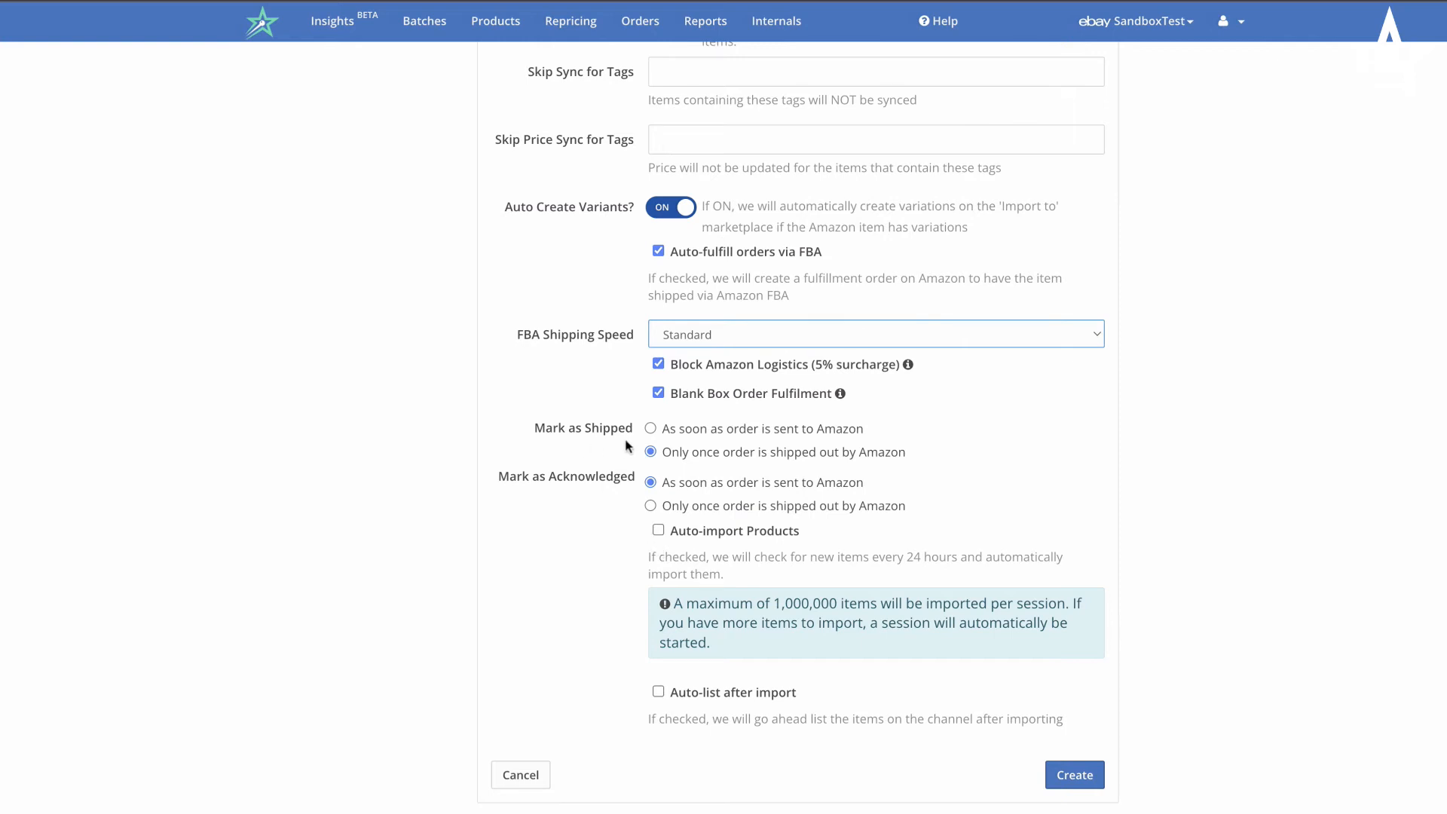
{"action": "left_click", "coordinate": [649, 429]}
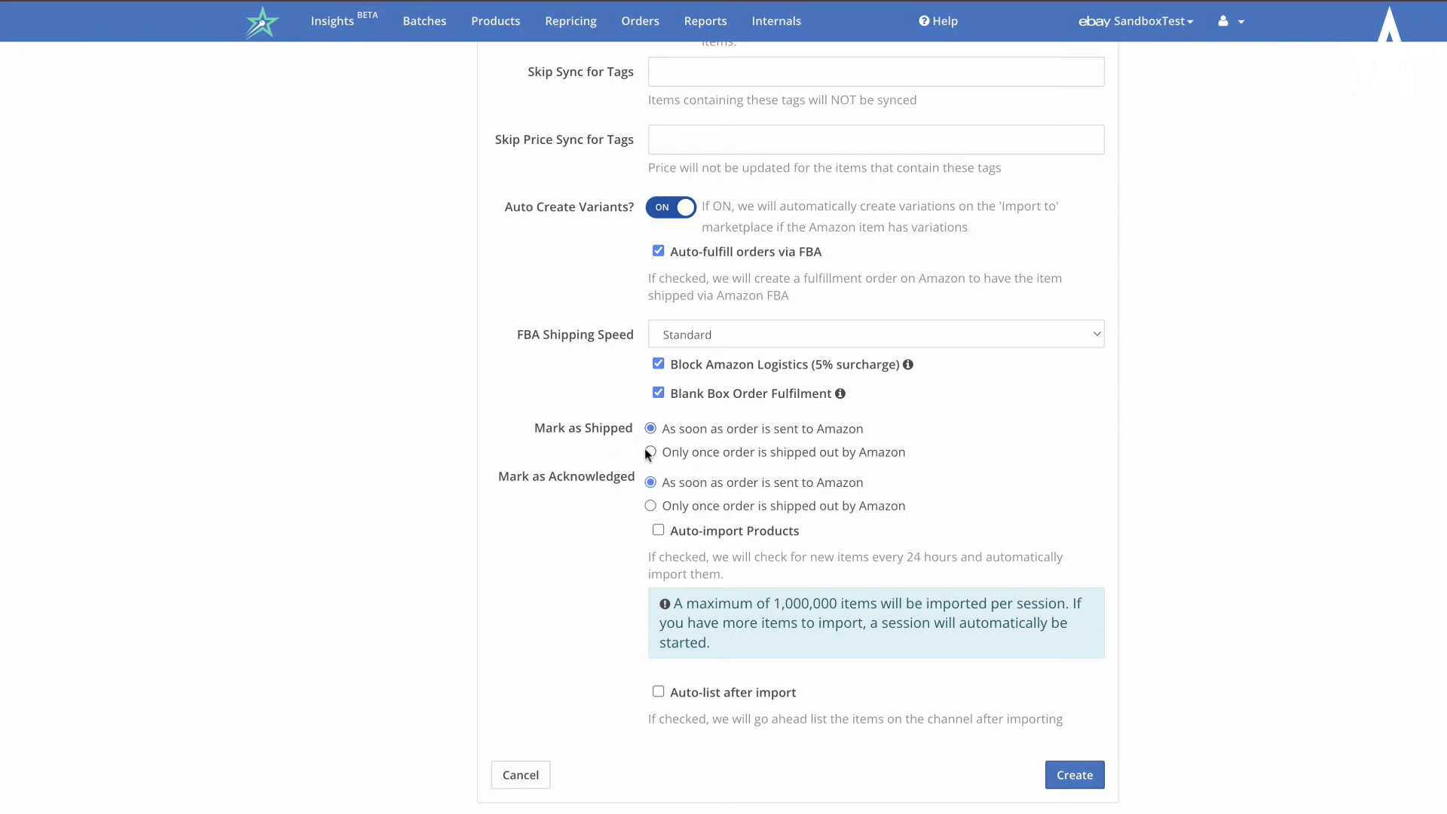
{"action": "left_click", "coordinate": [666, 452]}
- Enable Auto-import Products for the new channel connection
{"action": "scroll", "coordinate": [766, 550], "scroll_direction": "up", "scroll_amount": 15}
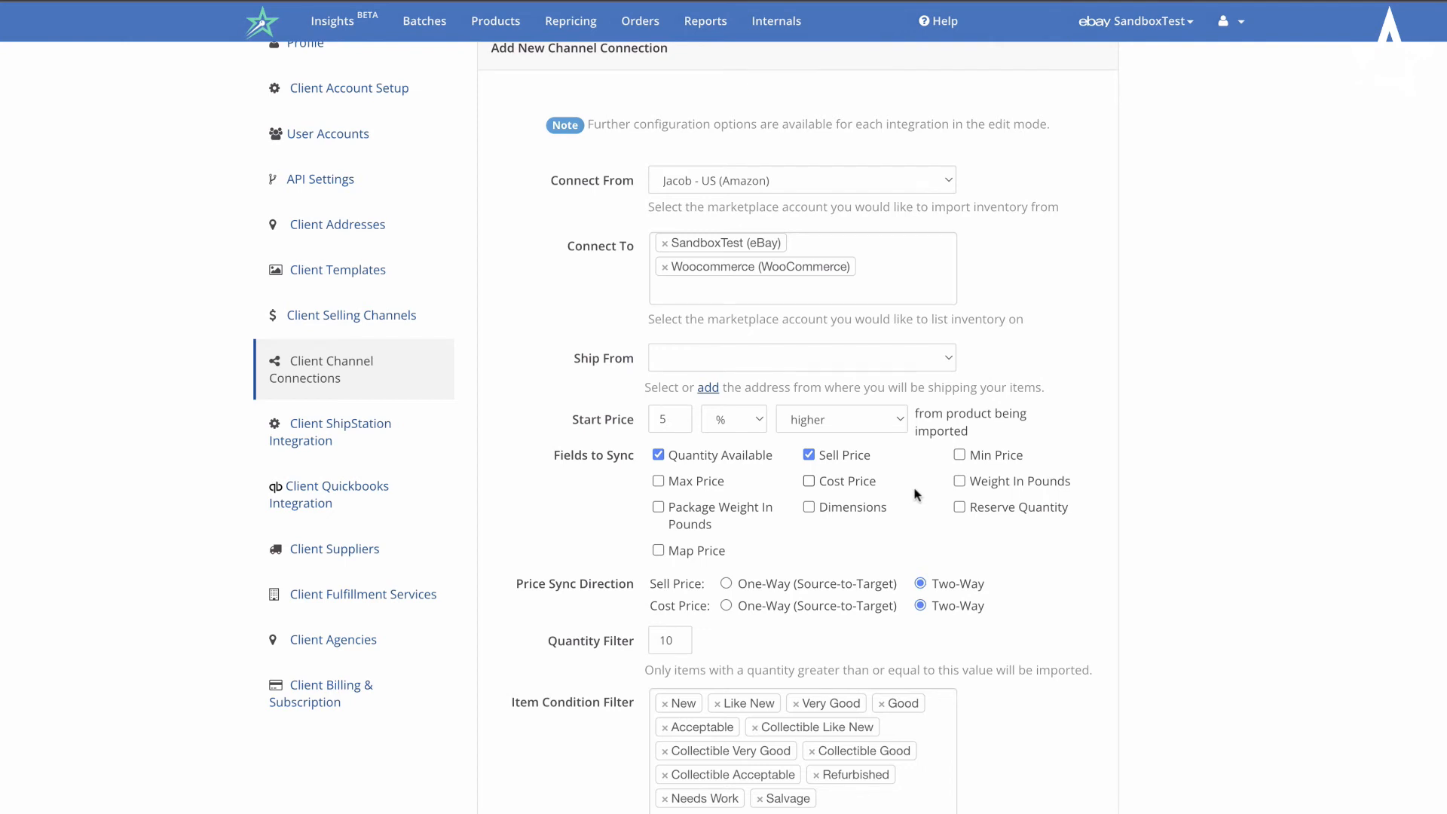
{"action": "scroll", "coordinate": [916, 495], "scroll_direction": "down", "scroll_amount": 10}
{"action": "left_click", "coordinate": [747, 533]}
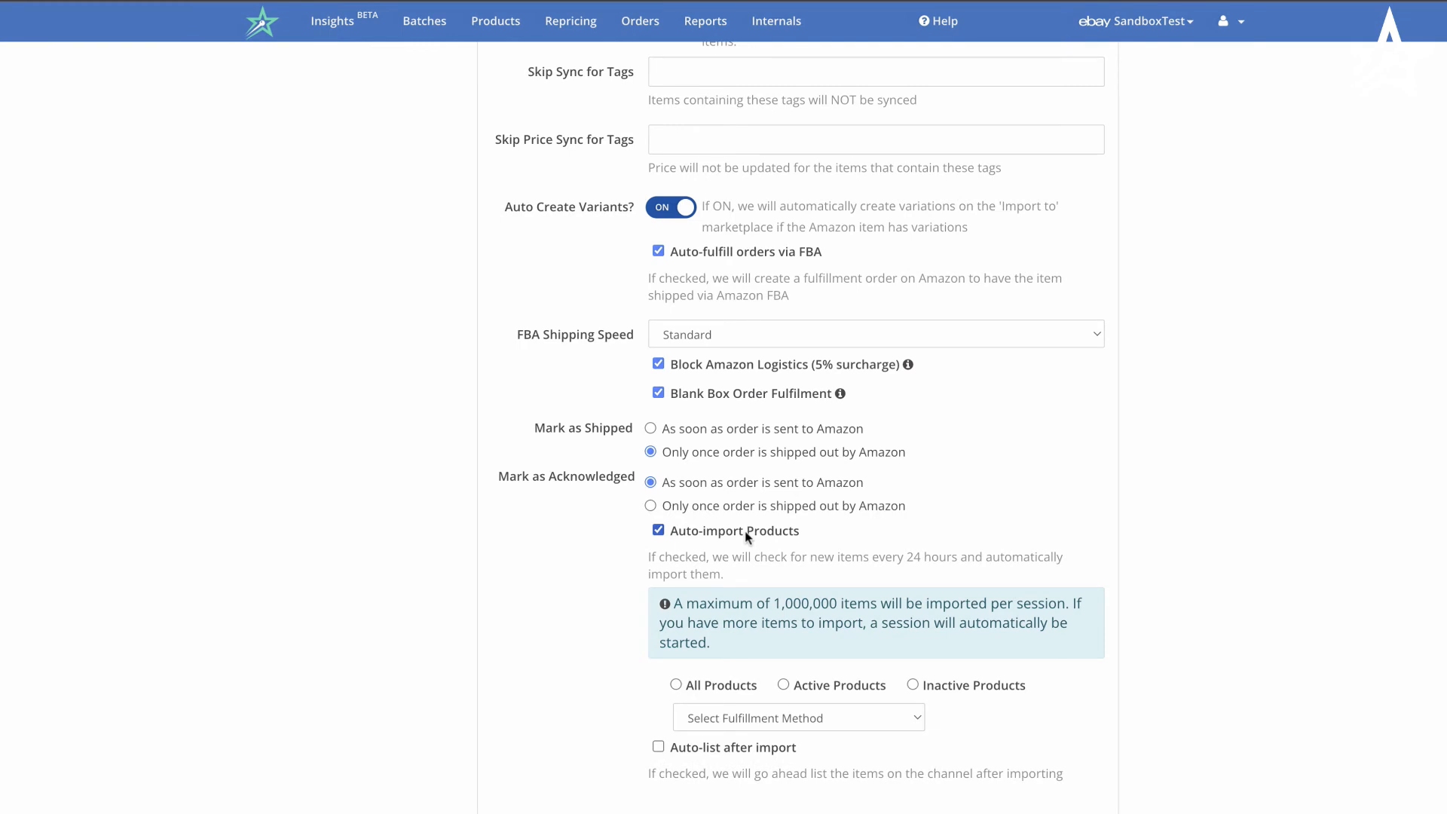
- Set the fulfillment method for the auto-imported products to Both
{"action": "scroll", "coordinate": [746, 537], "scroll_direction": "up", "scroll_amount": 15}
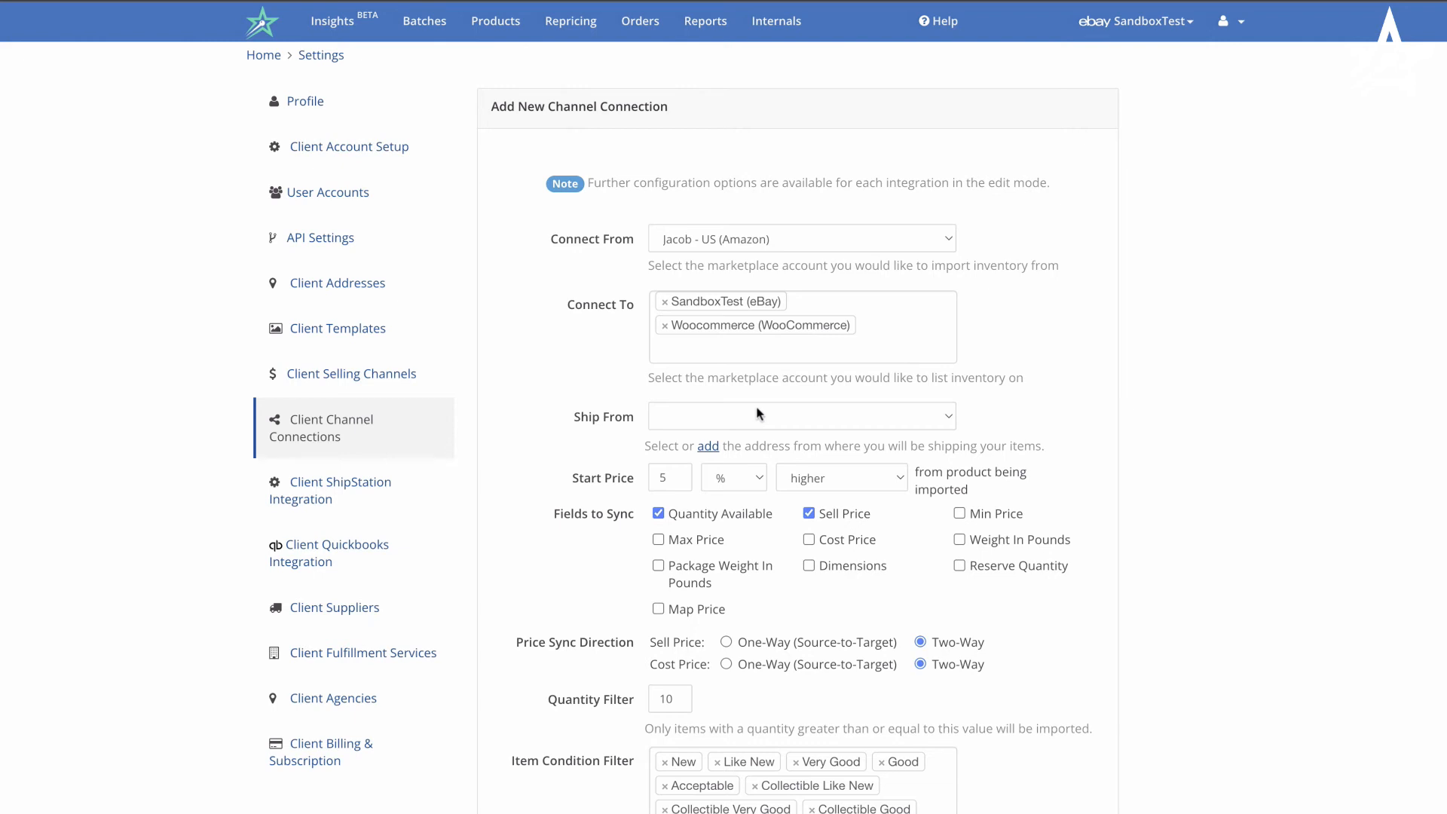
{"action": "scroll", "coordinate": [757, 413], "scroll_direction": "down", "scroll_amount": 13}
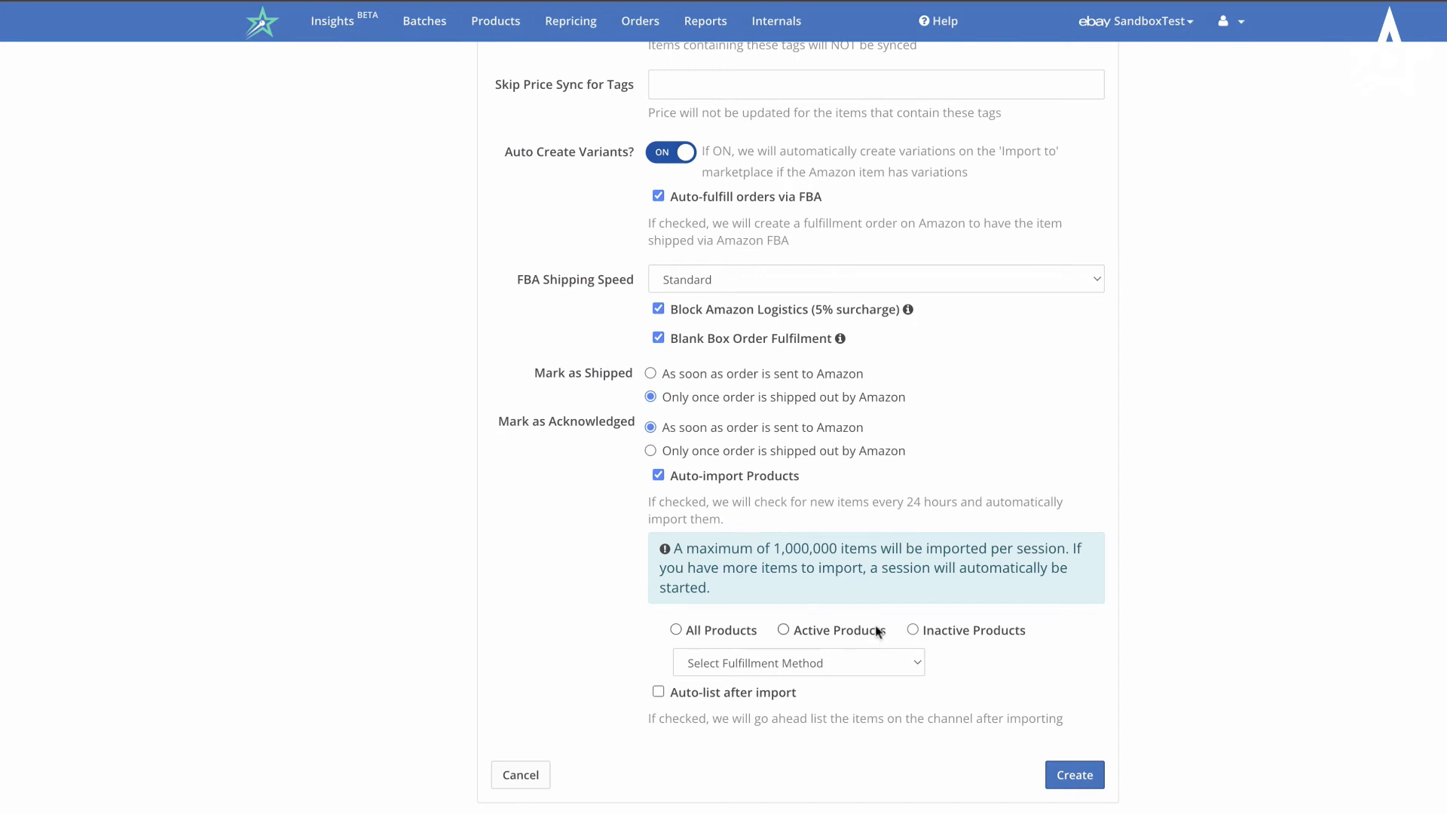
{"action": "left_click", "coordinate": [899, 652]}
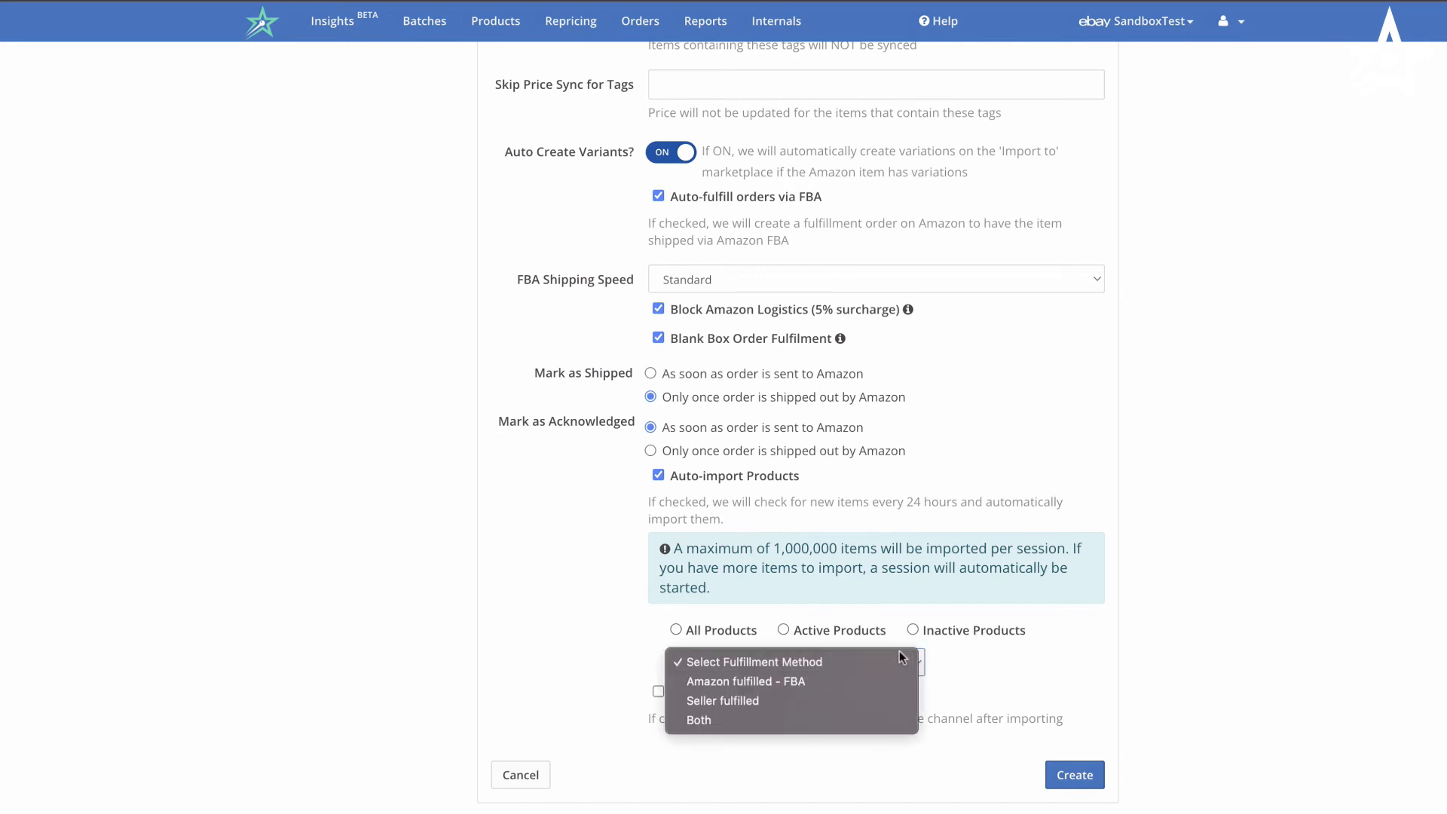
{"action": "left_click", "coordinate": [871, 679]}
{"action": "left_click", "coordinate": [866, 673]}
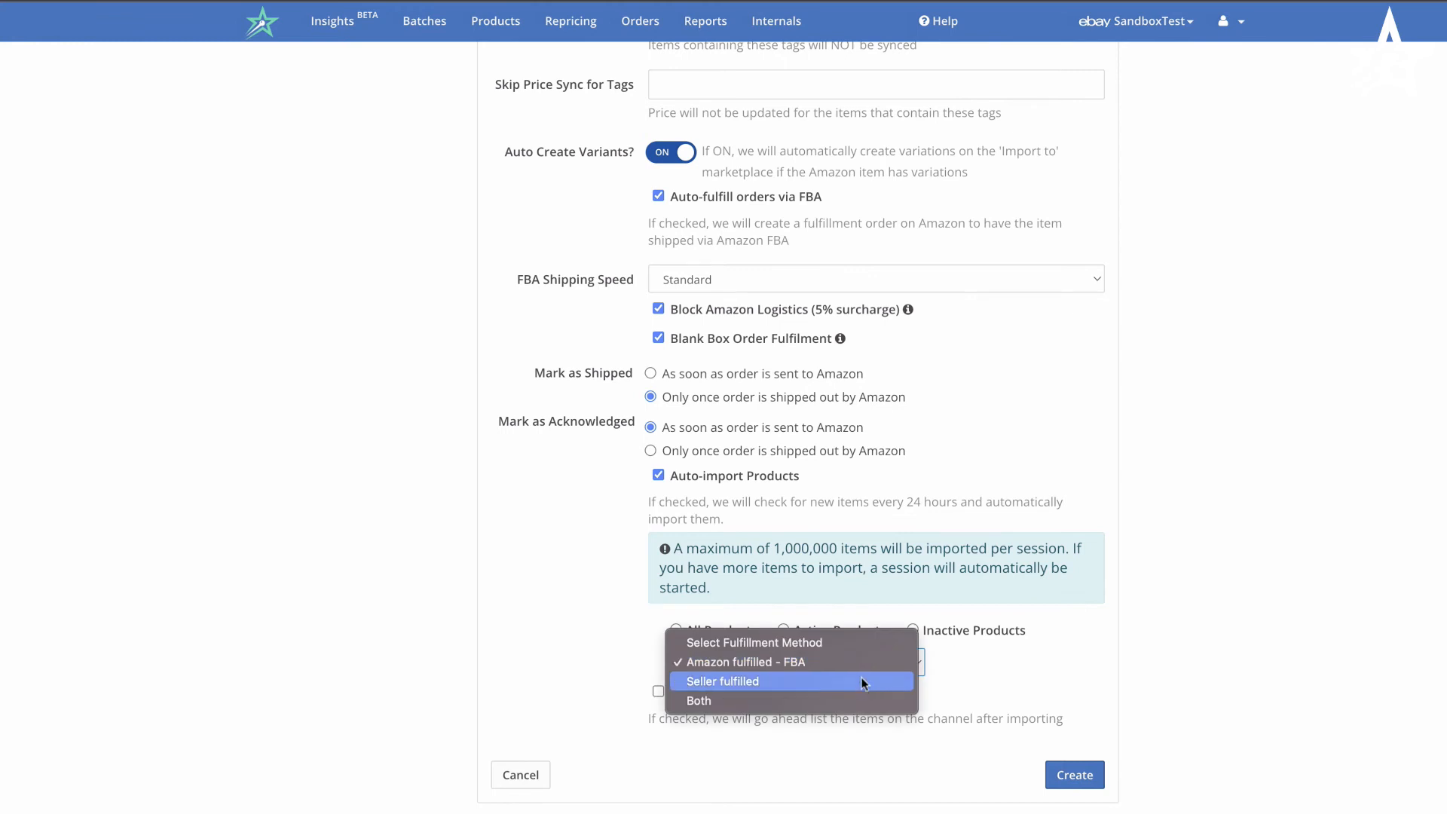
{"action": "left_click", "coordinate": [861, 681]}
{"action": "left_click", "coordinate": [846, 659]}
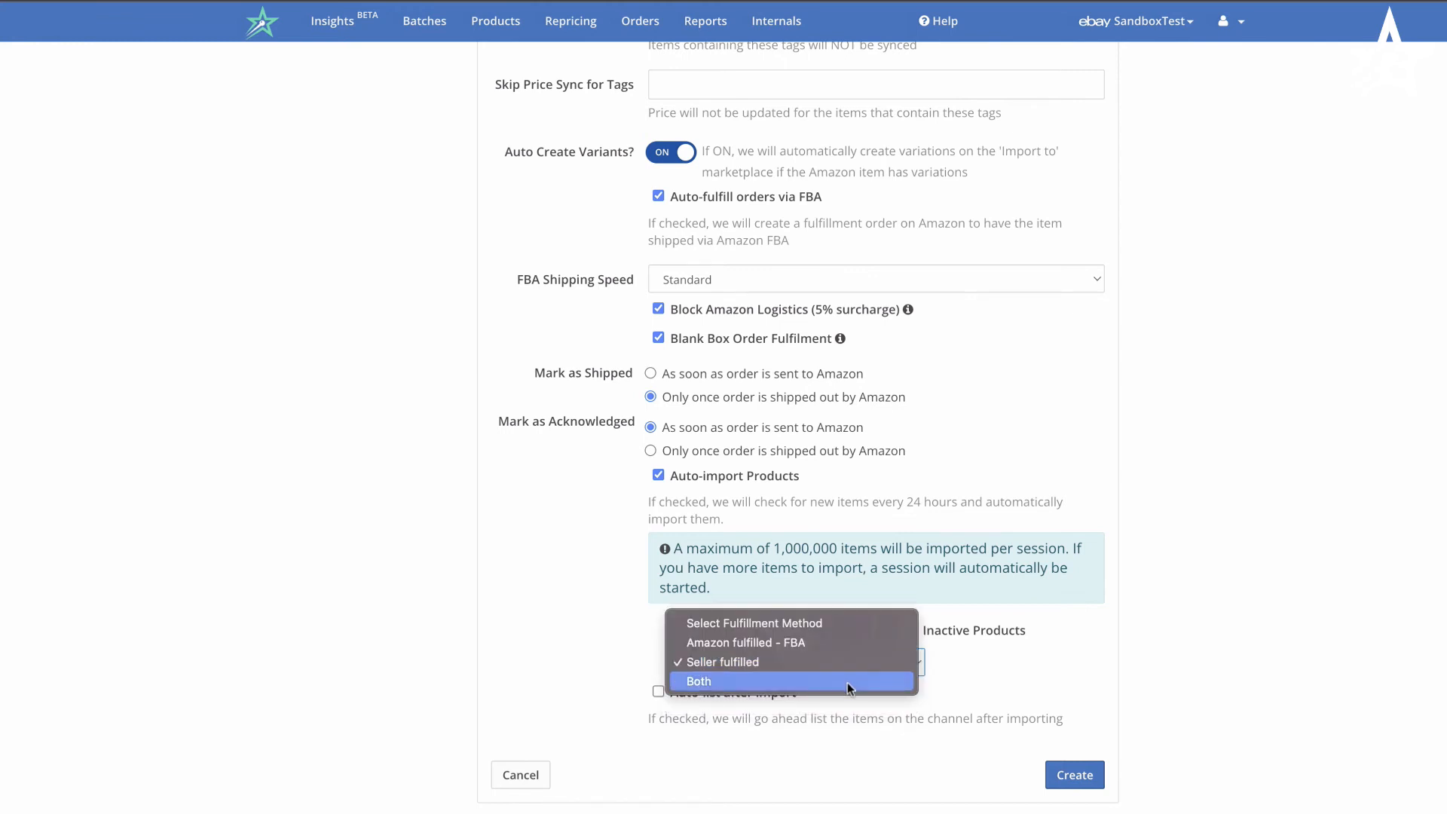
{"action": "left_click", "coordinate": [934, 683]}
{"action": "key", "text": "Down"}
- Try turning on Auto-list after import and decline the eBay listing fee confirmation
{"action": "left_click", "coordinate": [658, 692]}
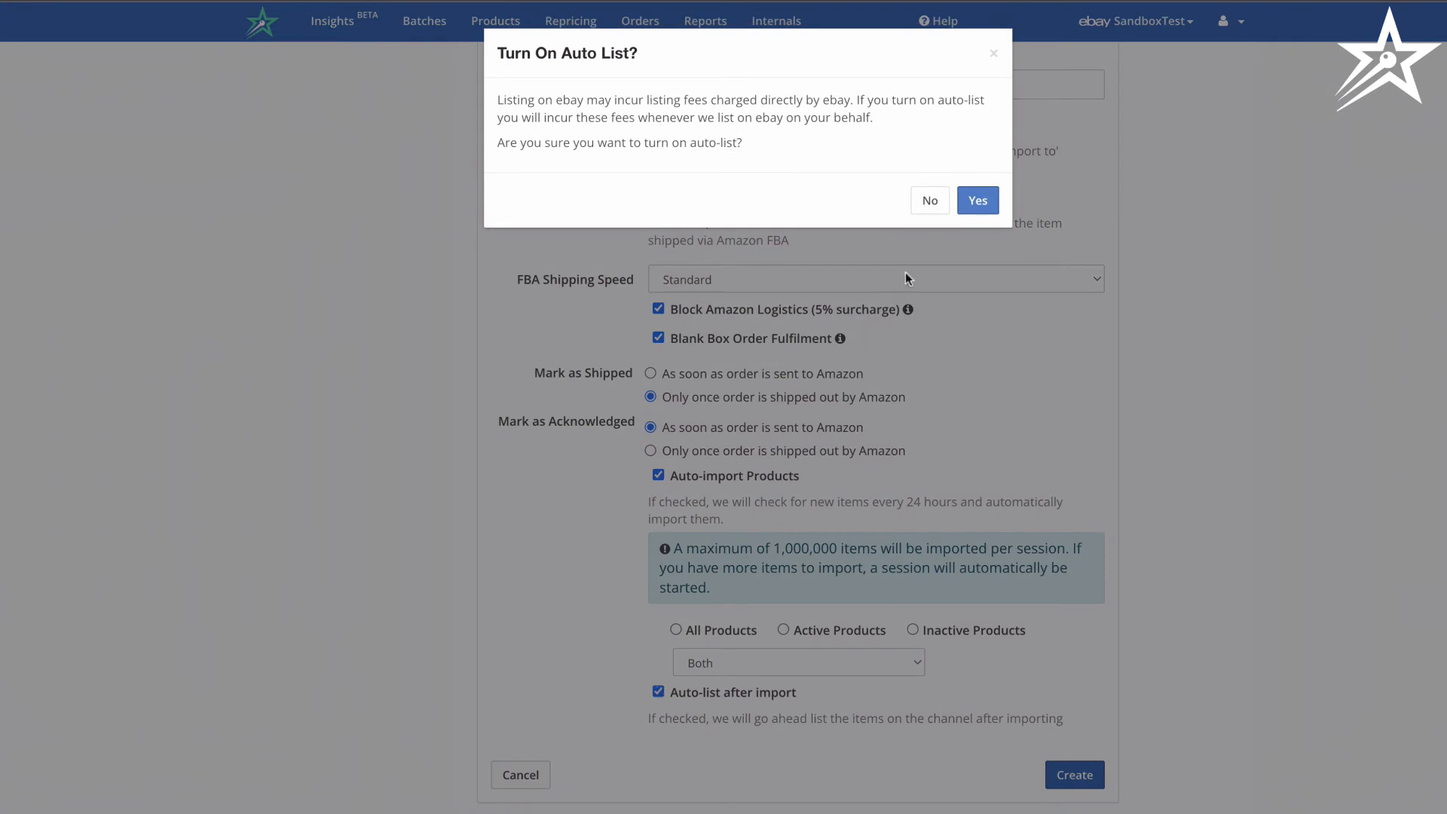
{"action": "left_click", "coordinate": [923, 211]}
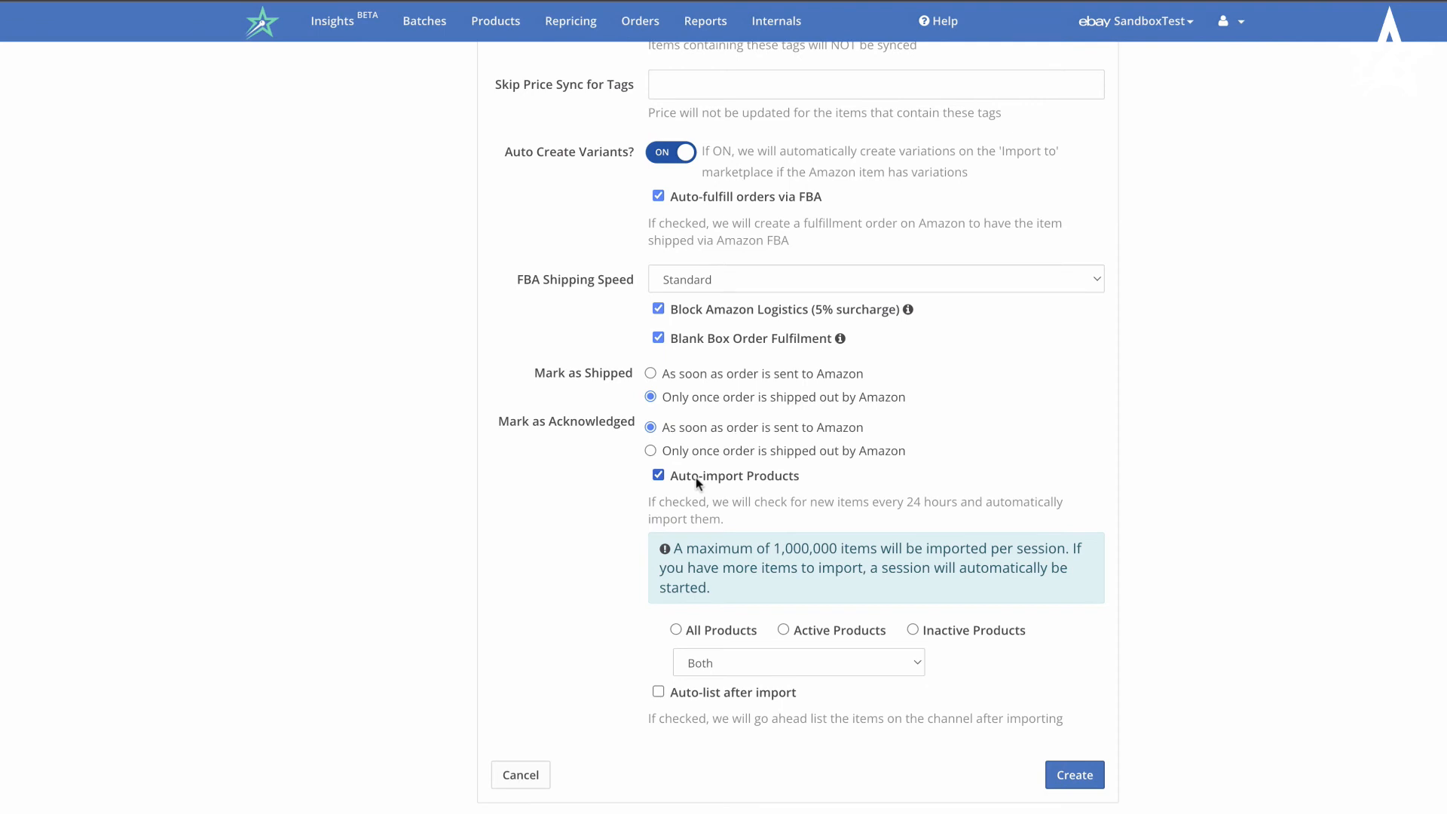
{"action": "left_click", "coordinate": [658, 691]}
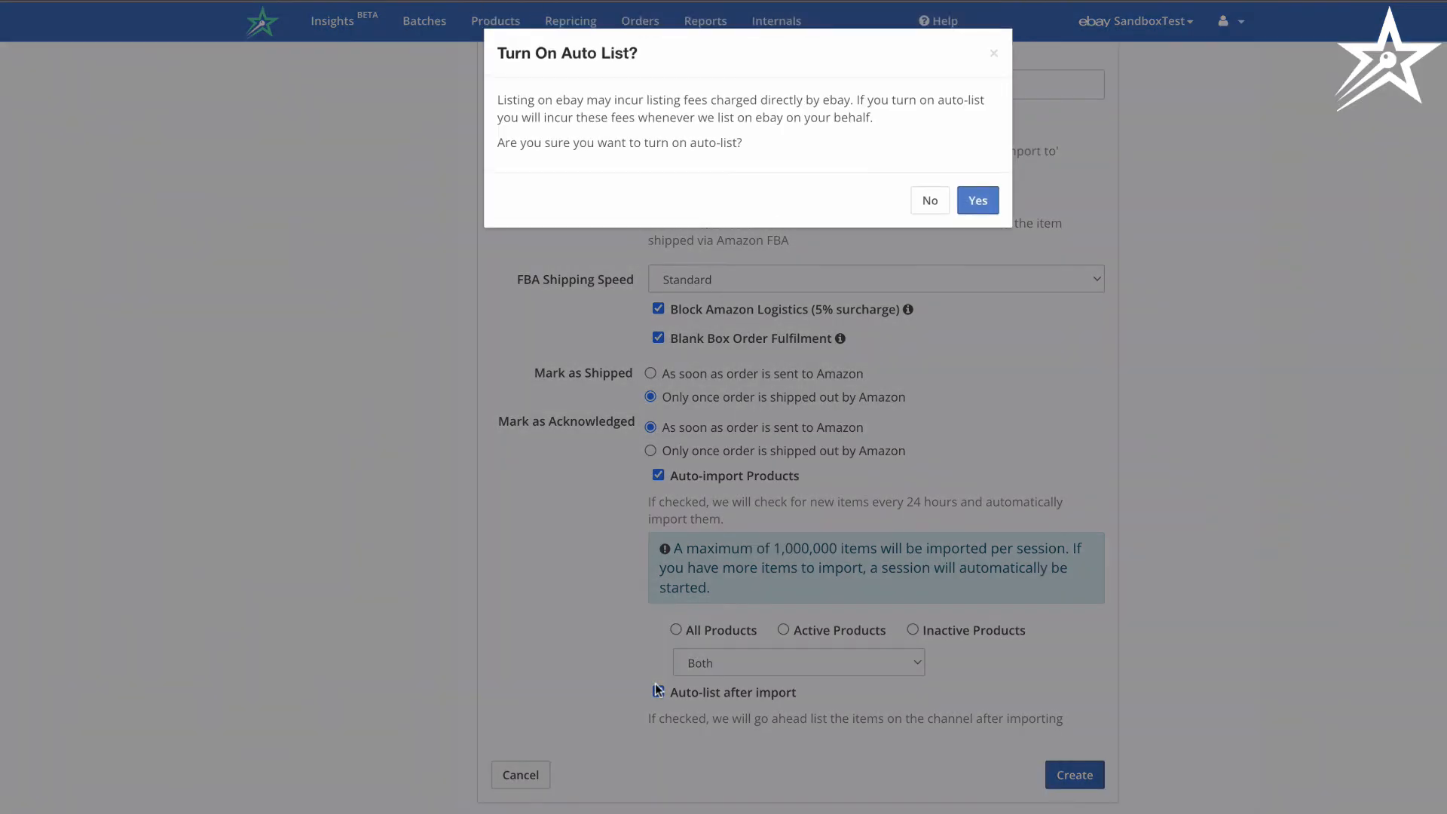
{"action": "left_click", "coordinate": [927, 201]}
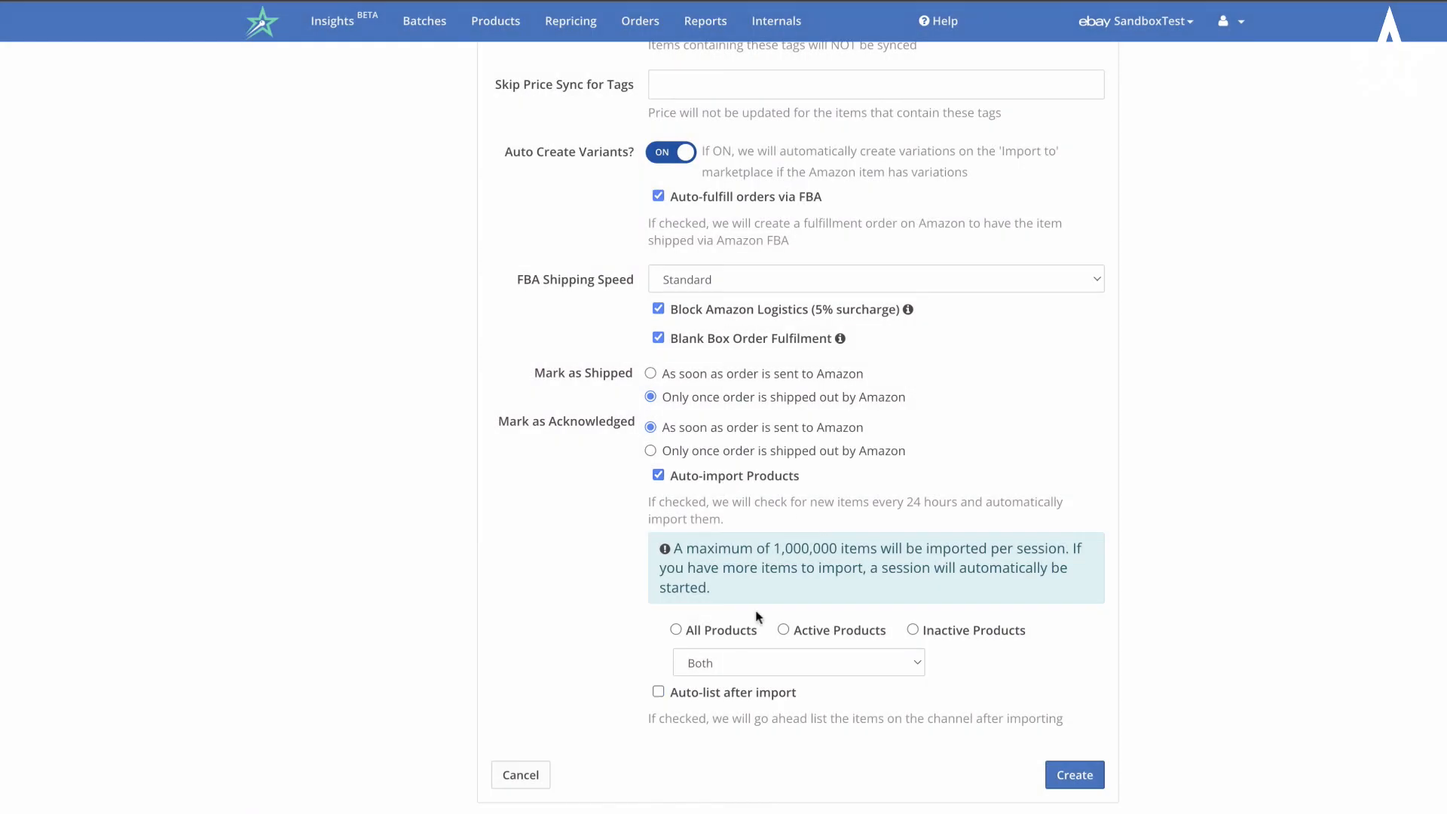
{"action": "left_click", "coordinate": [670, 692]}
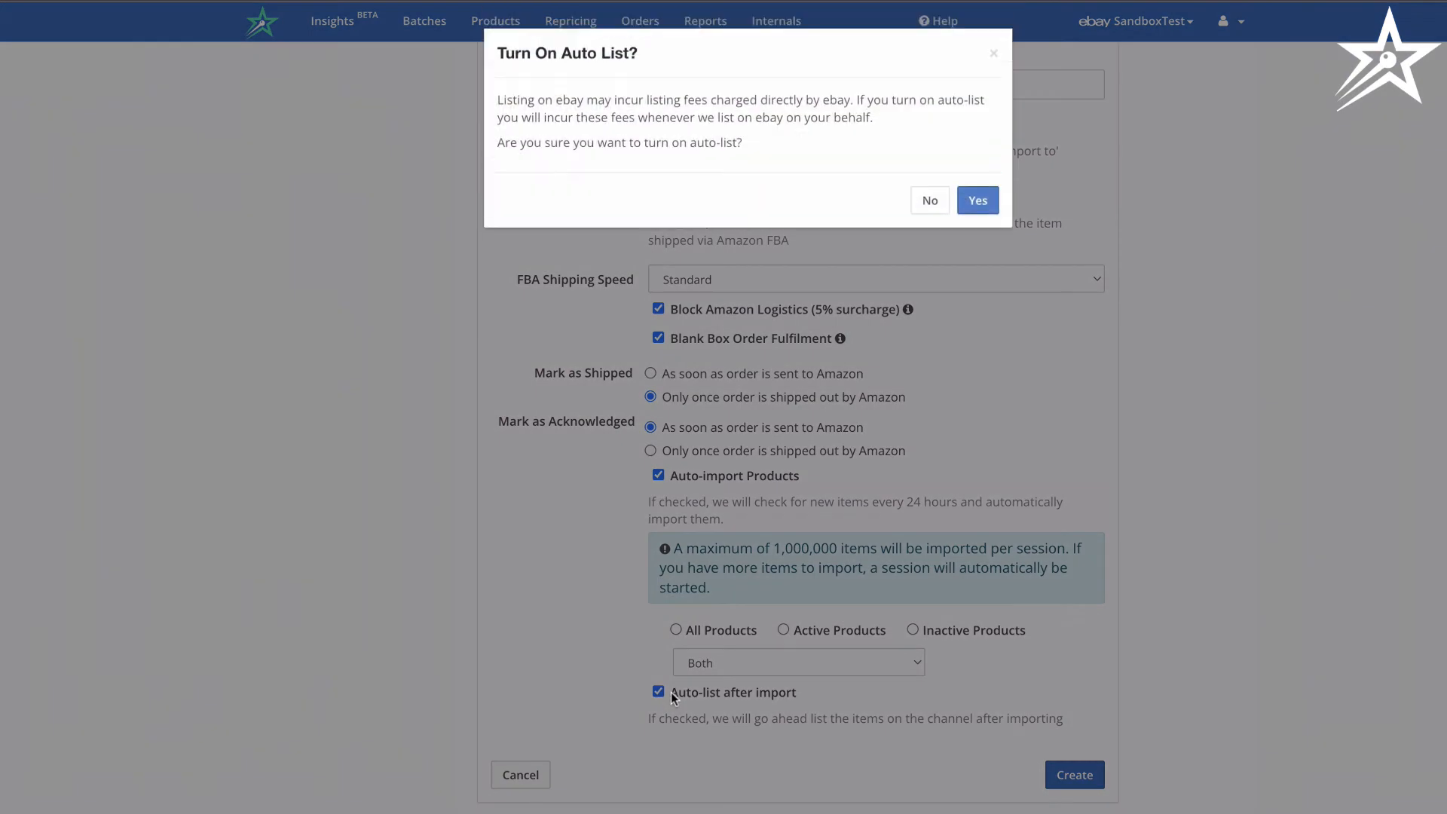
{"action": "left_click", "coordinate": [928, 202]}
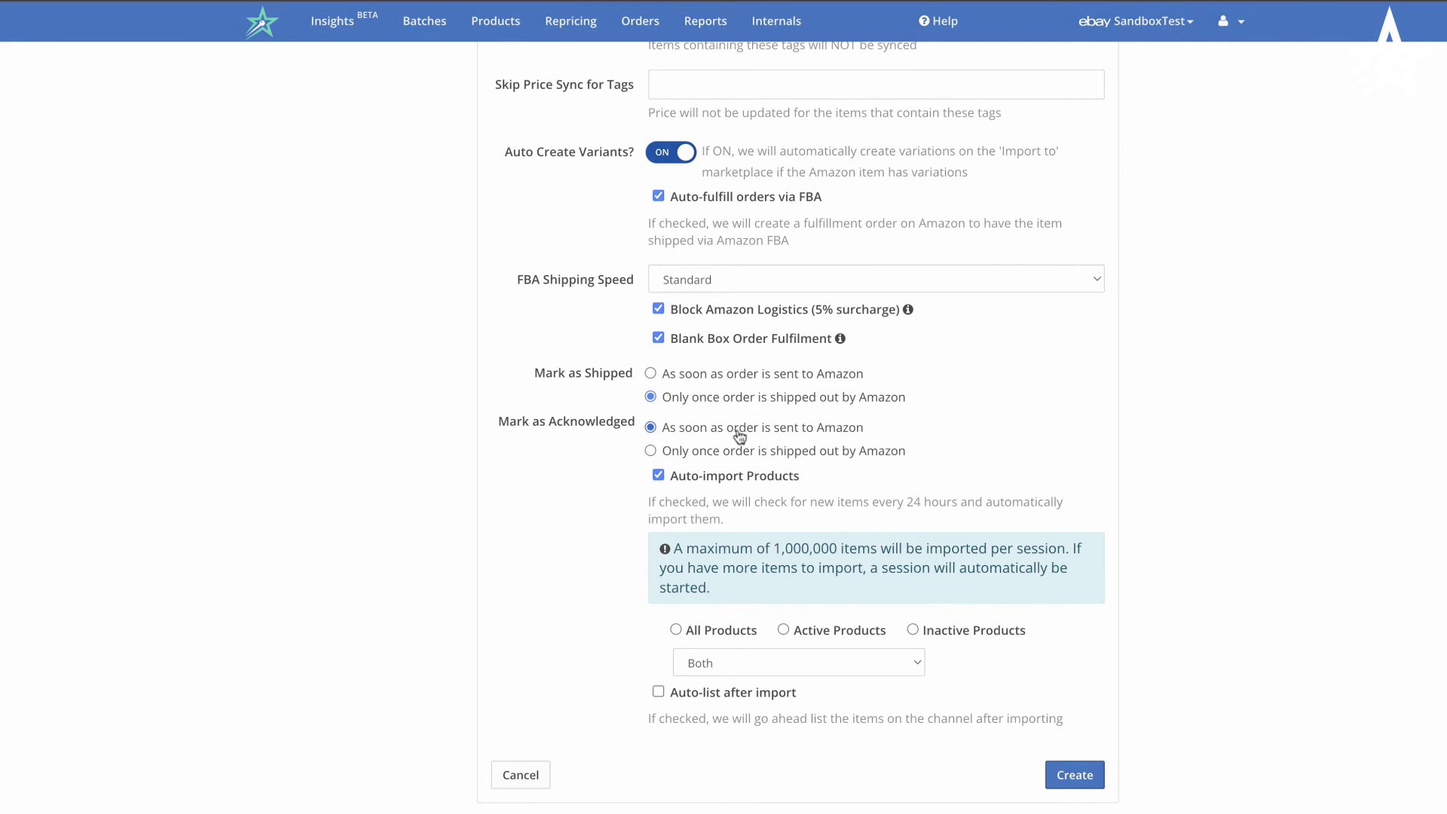
- Open the FBA manifest batch from the Channel Imports folder of the batches
{"action": "left_click", "coordinate": [431, 29]}
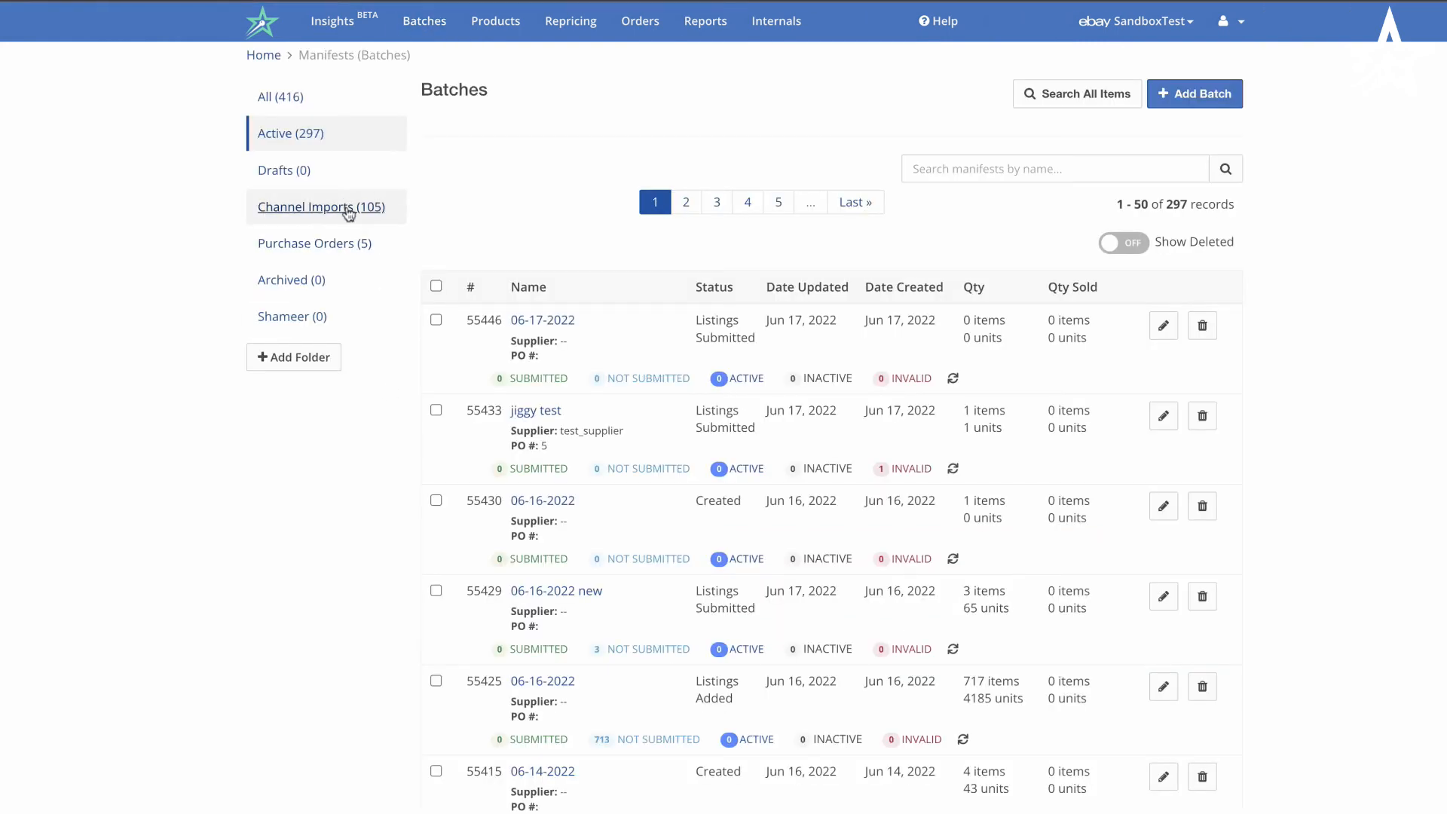
{"action": "left_click", "coordinate": [348, 214]}
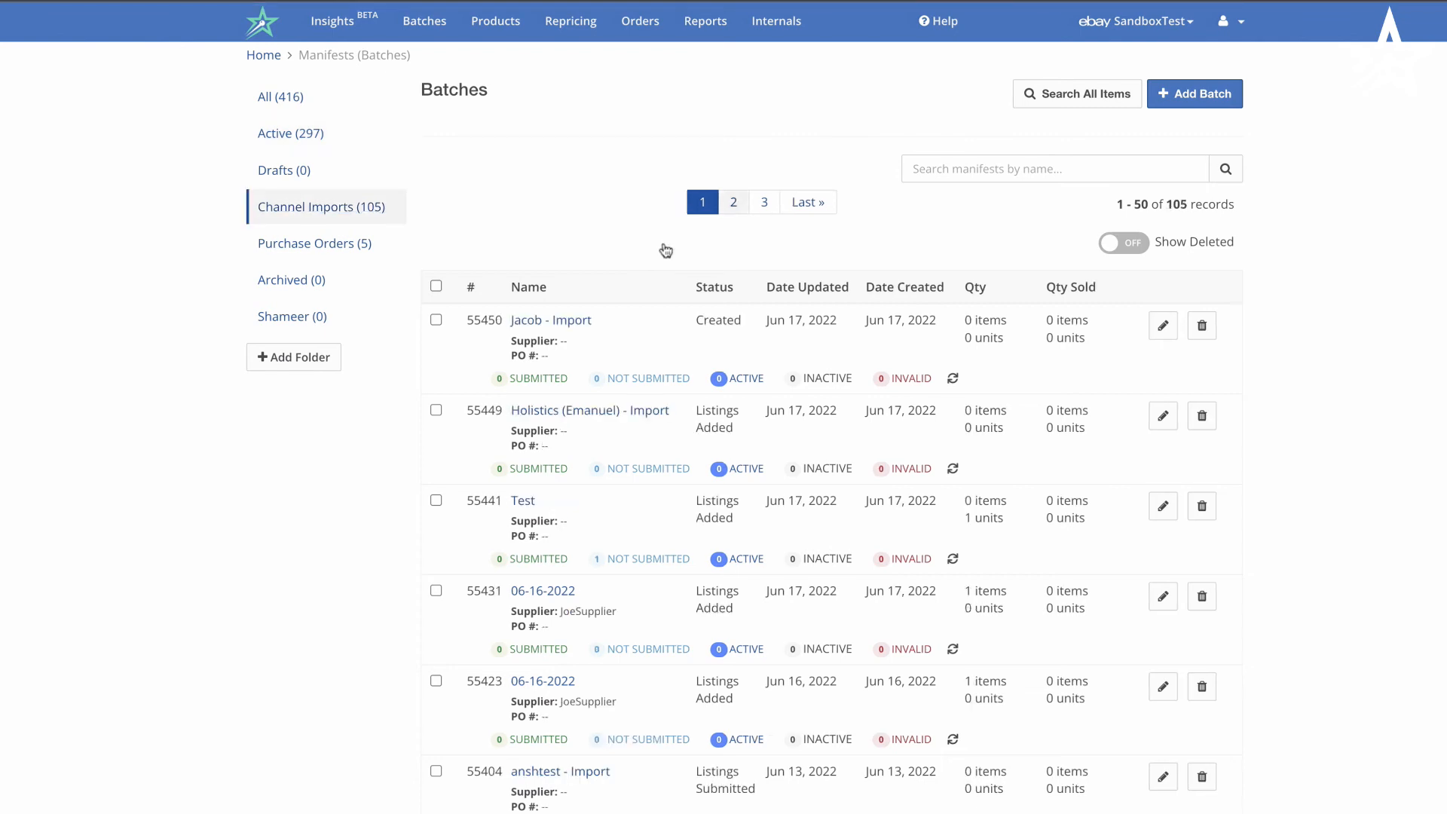
{"action": "scroll", "coordinate": [607, 455], "scroll_direction": "down", "scroll_amount": 4}
{"action": "scroll", "coordinate": [498, 400], "scroll_direction": "up", "scroll_amount": 4}
{"action": "scroll", "coordinate": [570, 531], "scroll_direction": "down", "scroll_amount": 2}
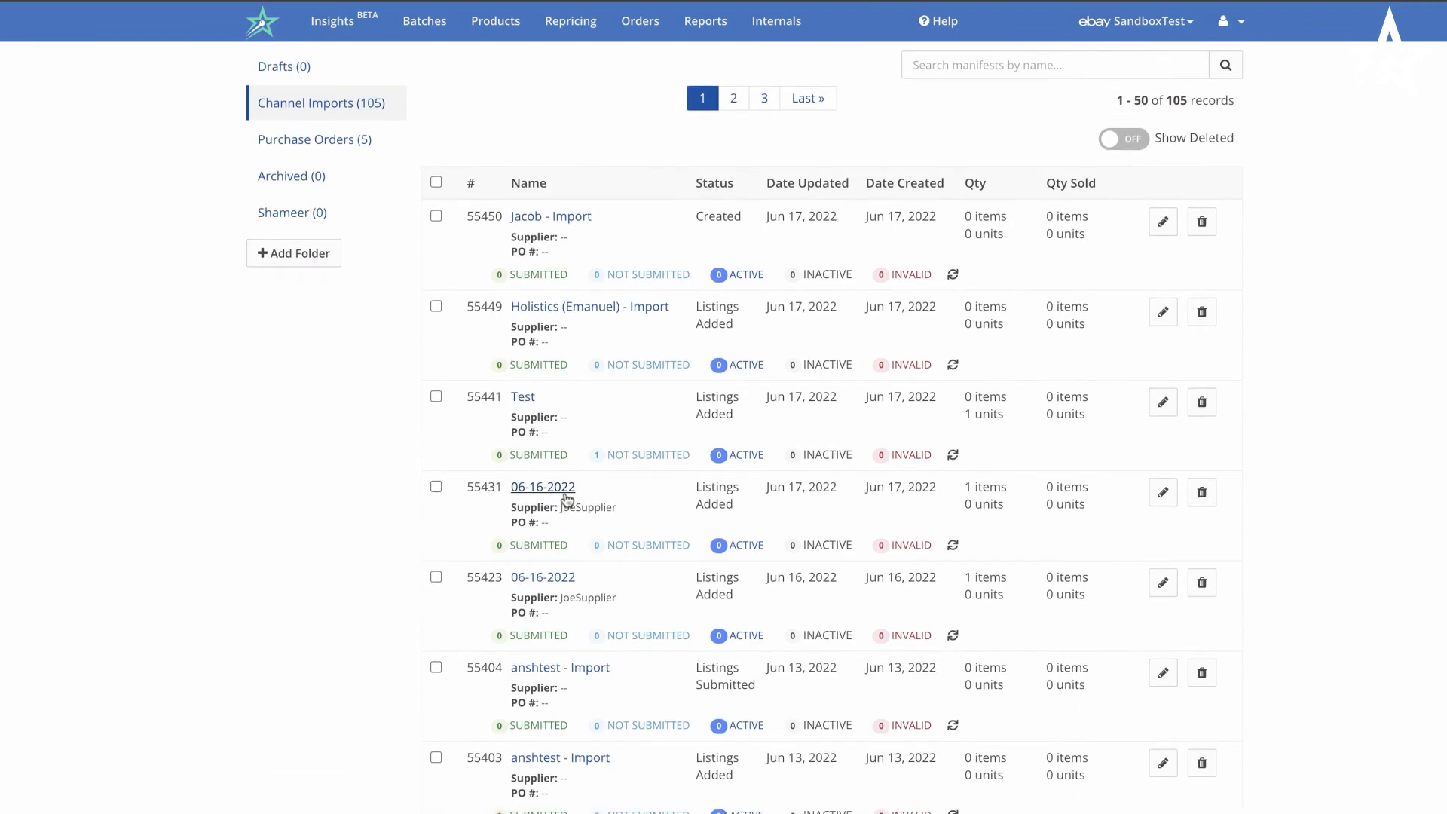
{"action": "scroll", "coordinate": [442, 396], "scroll_direction": "down", "scroll_amount": 20}
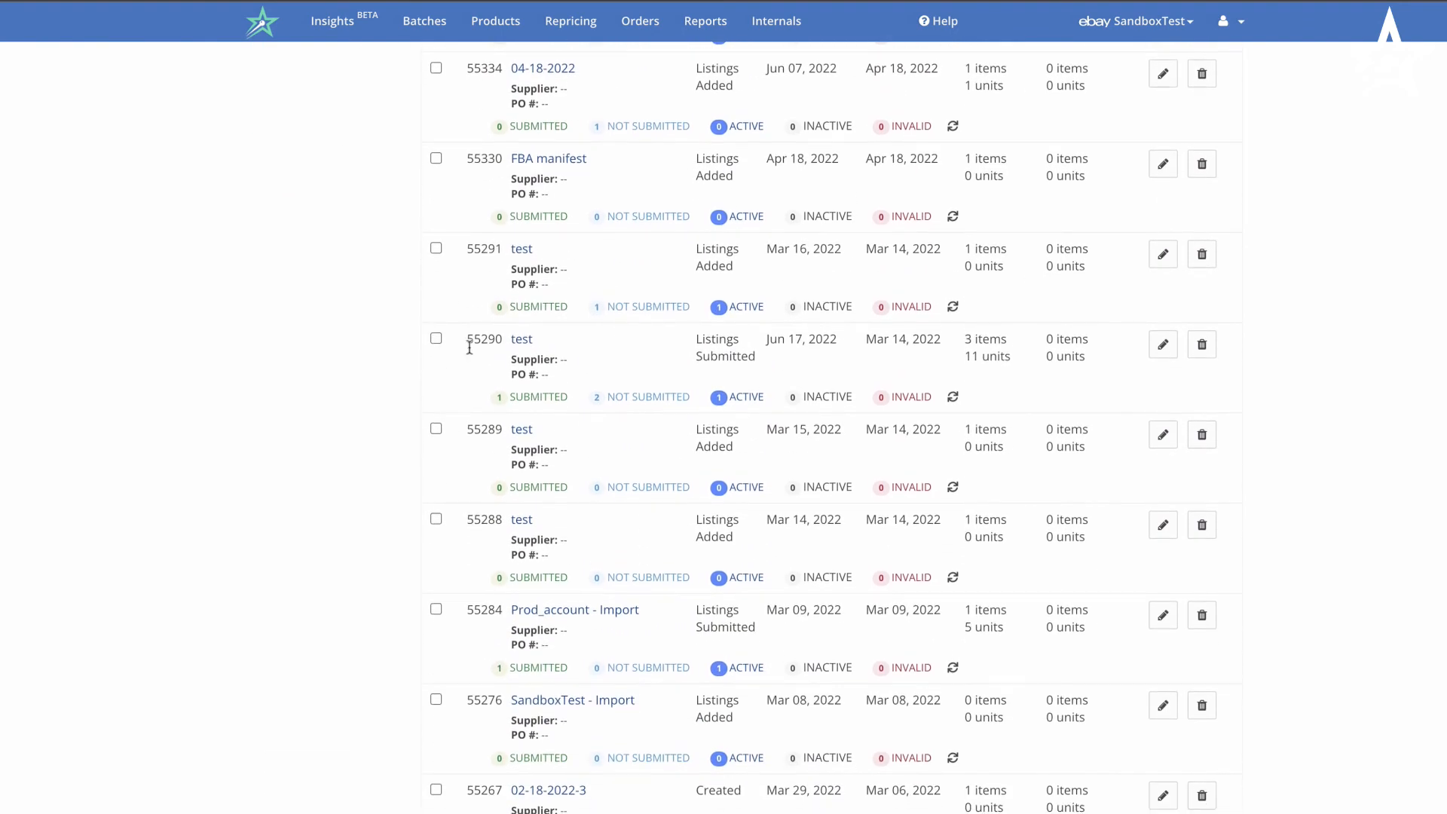
{"action": "left_click", "coordinate": [550, 164]}
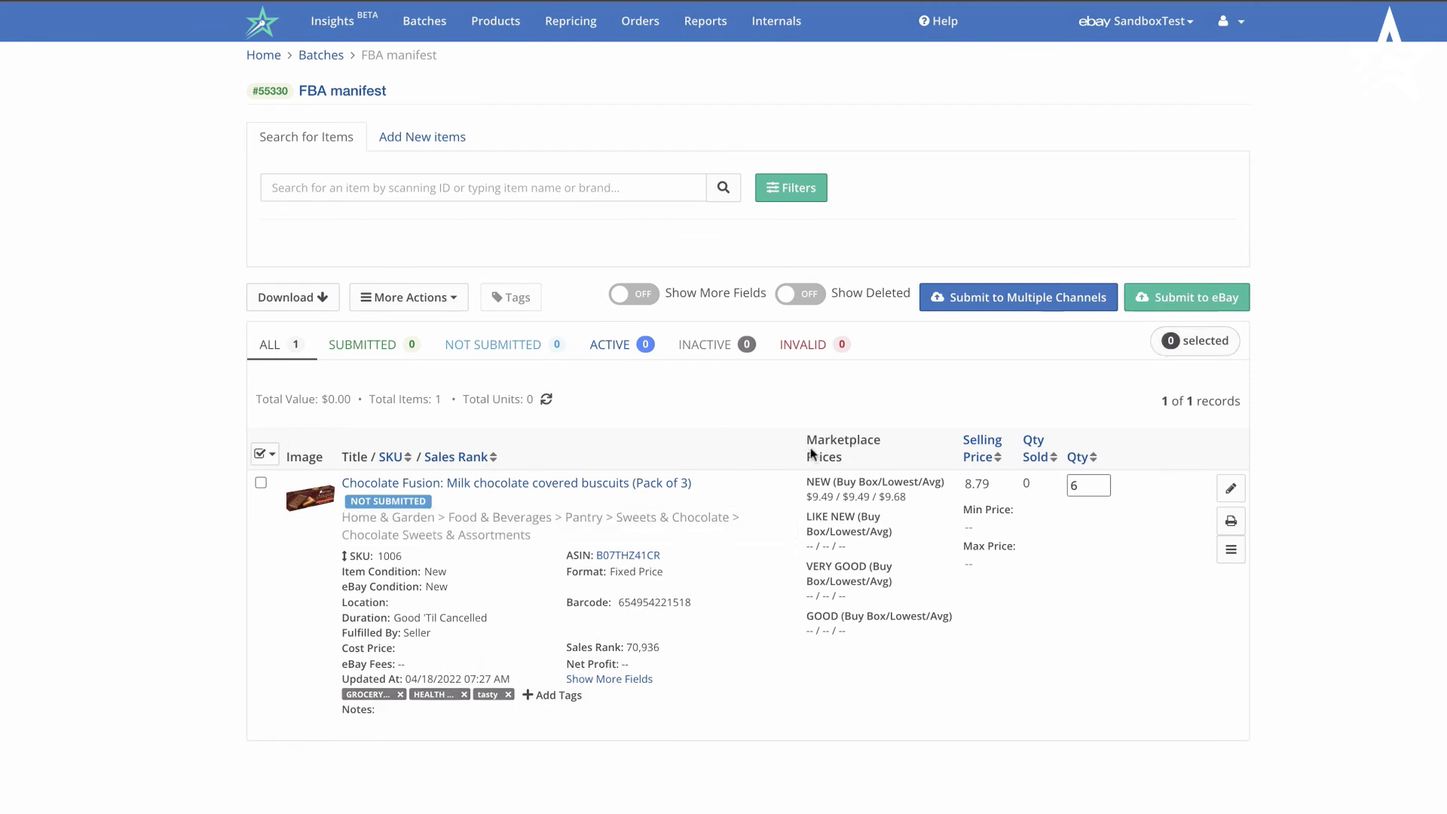
- Examine the editable quantity, selling price, category and SKU fields of the Chocolate Fusion item
{"action": "left_click", "coordinate": [1085, 485]}
{"action": "double_click", "coordinate": [1074, 486]}
{"action": "left_click", "coordinate": [1016, 609]}
{"action": "left_click", "coordinate": [984, 485]}
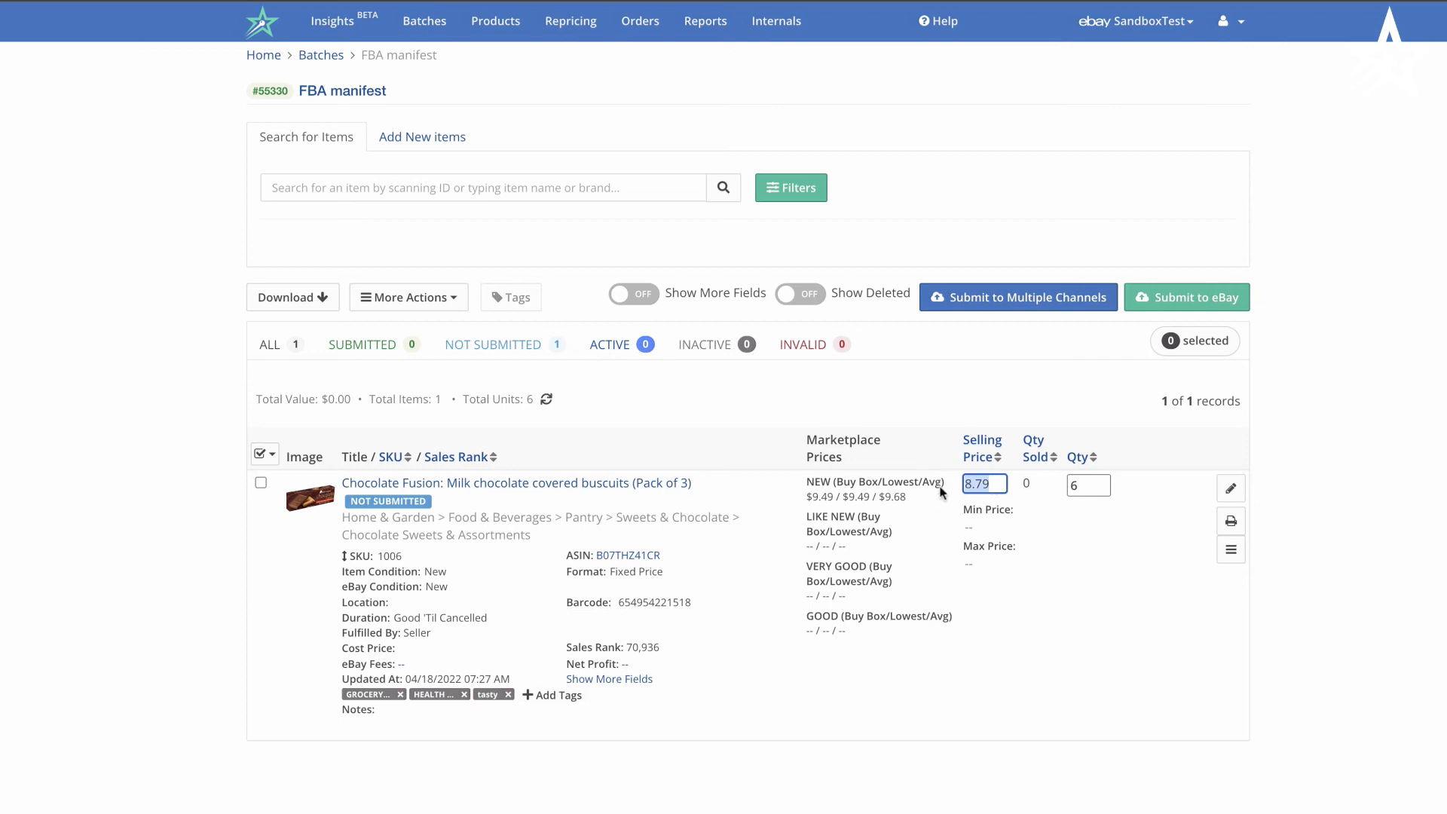
{"action": "left_click", "coordinate": [960, 720]}
{"action": "left_click", "coordinate": [500, 523]}
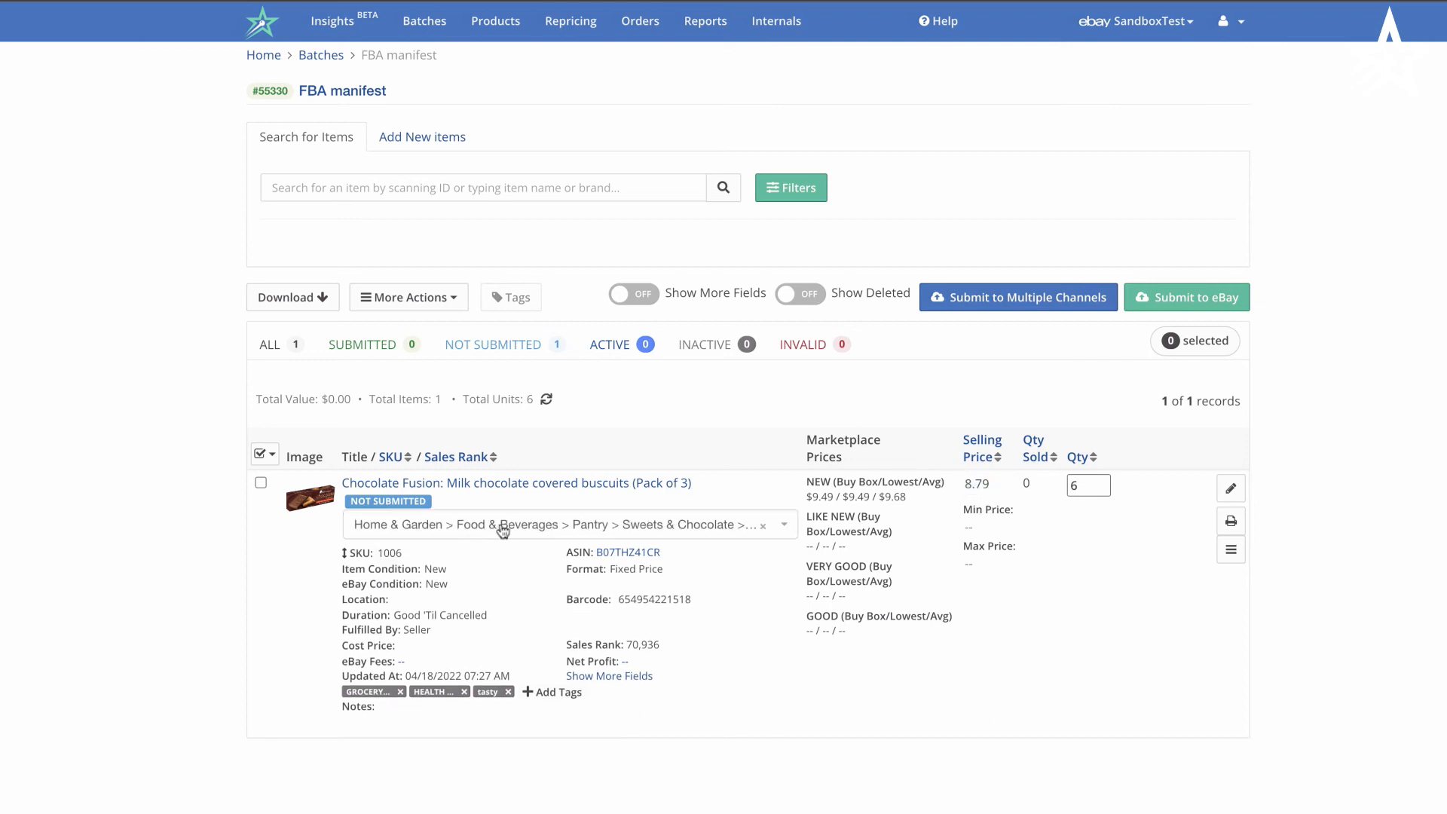
{"action": "left_click", "coordinate": [387, 560]}
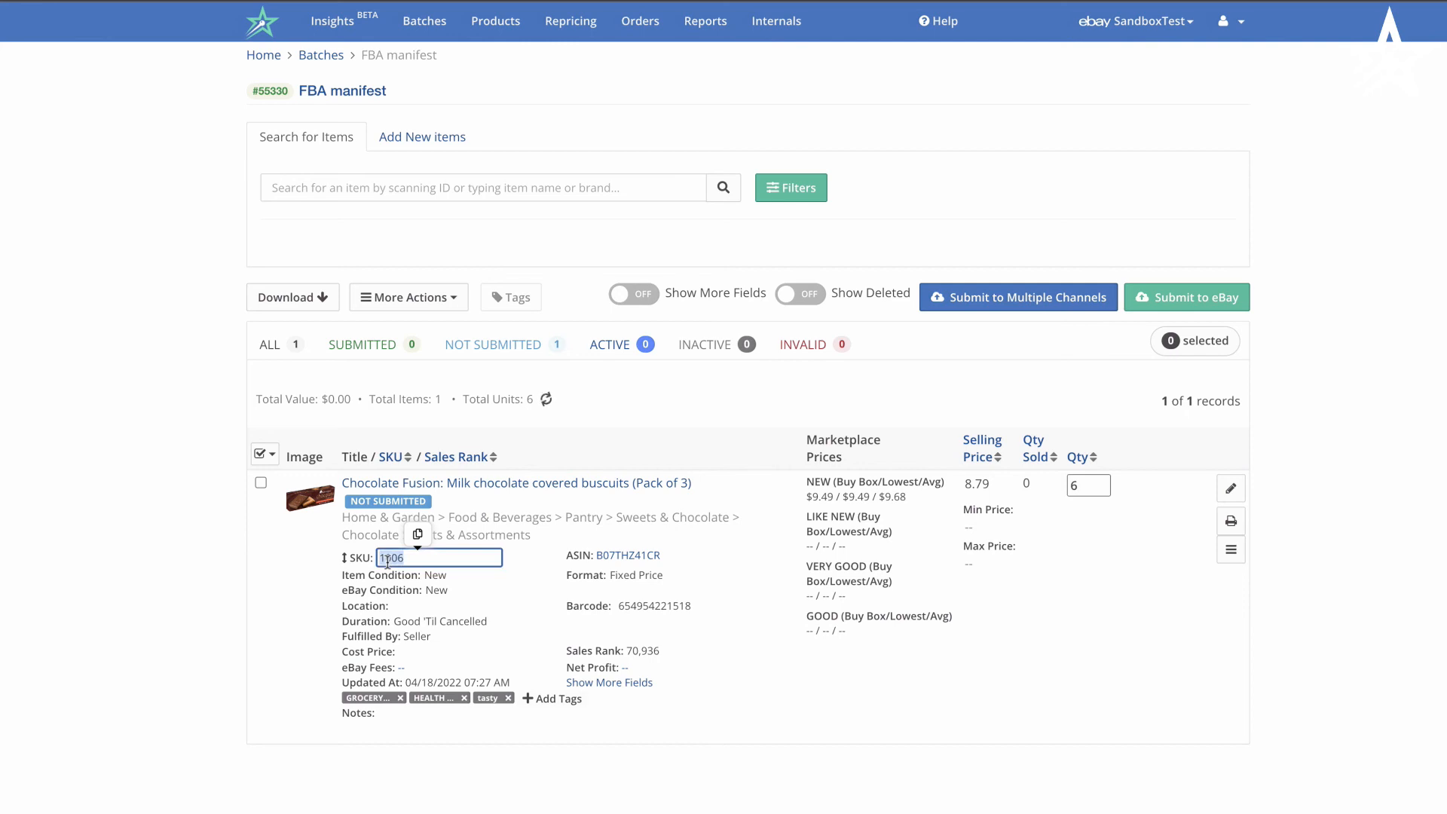
{"action": "left_click", "coordinate": [315, 581]}
{"action": "mouse_move", "coordinate": [393, 556]}
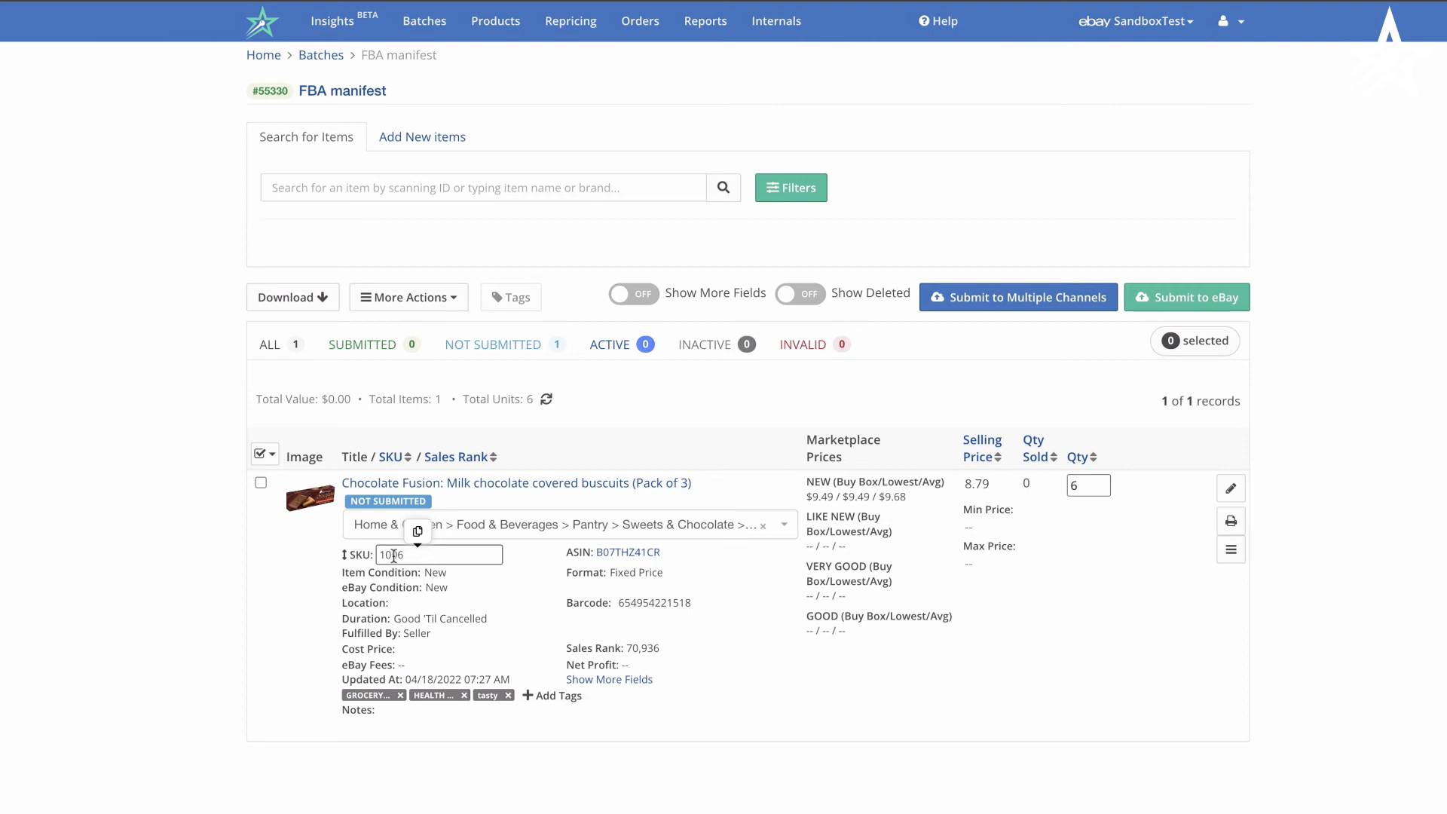
- Examine the editable SKU and eBay condition fields of the Chocolate Fusion item without changing their values
{"action": "left_click", "coordinate": [393, 556]}
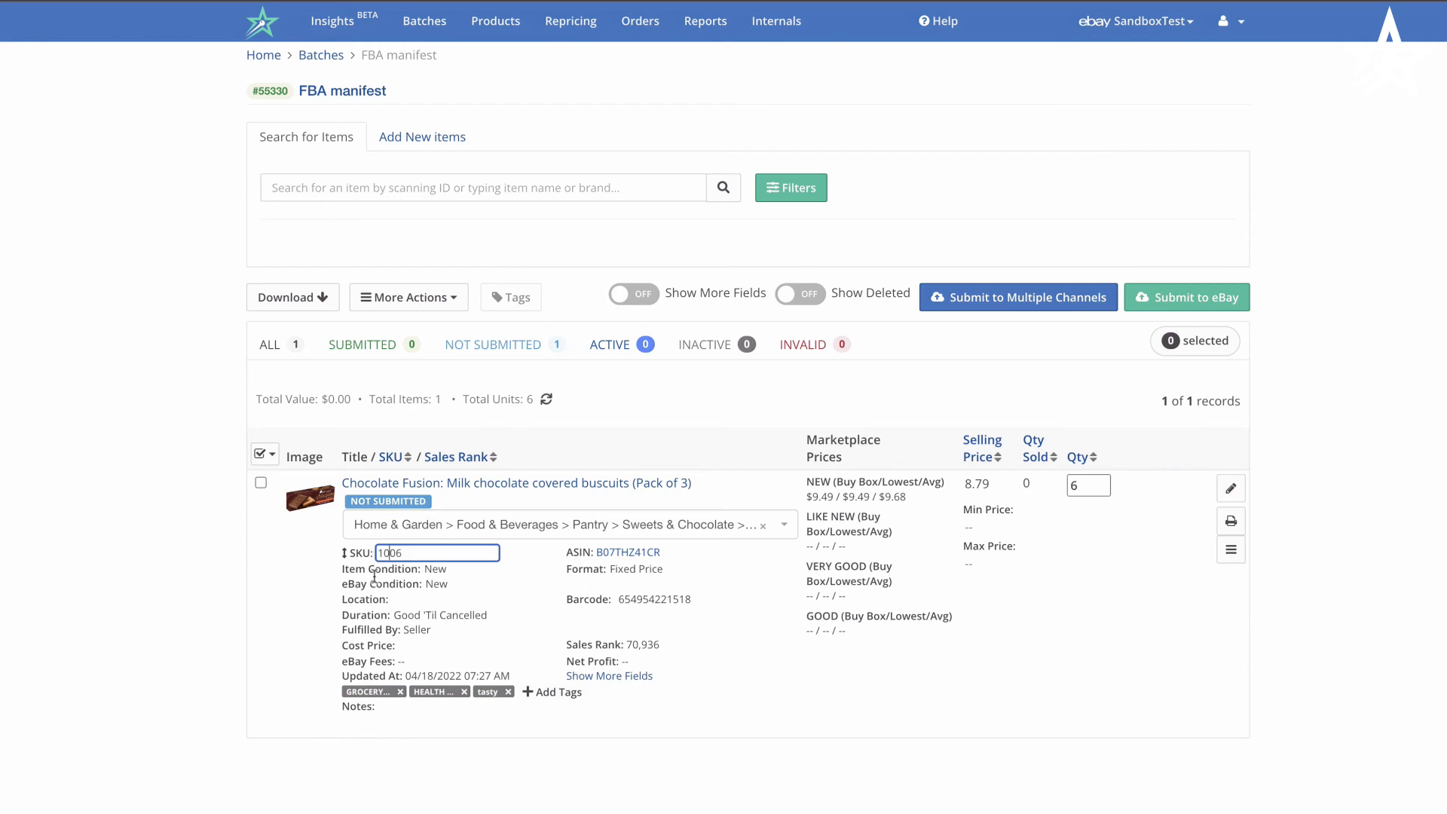
{"action": "left_click", "coordinate": [308, 623]}
{"action": "mouse_move", "coordinate": [465, 574]}
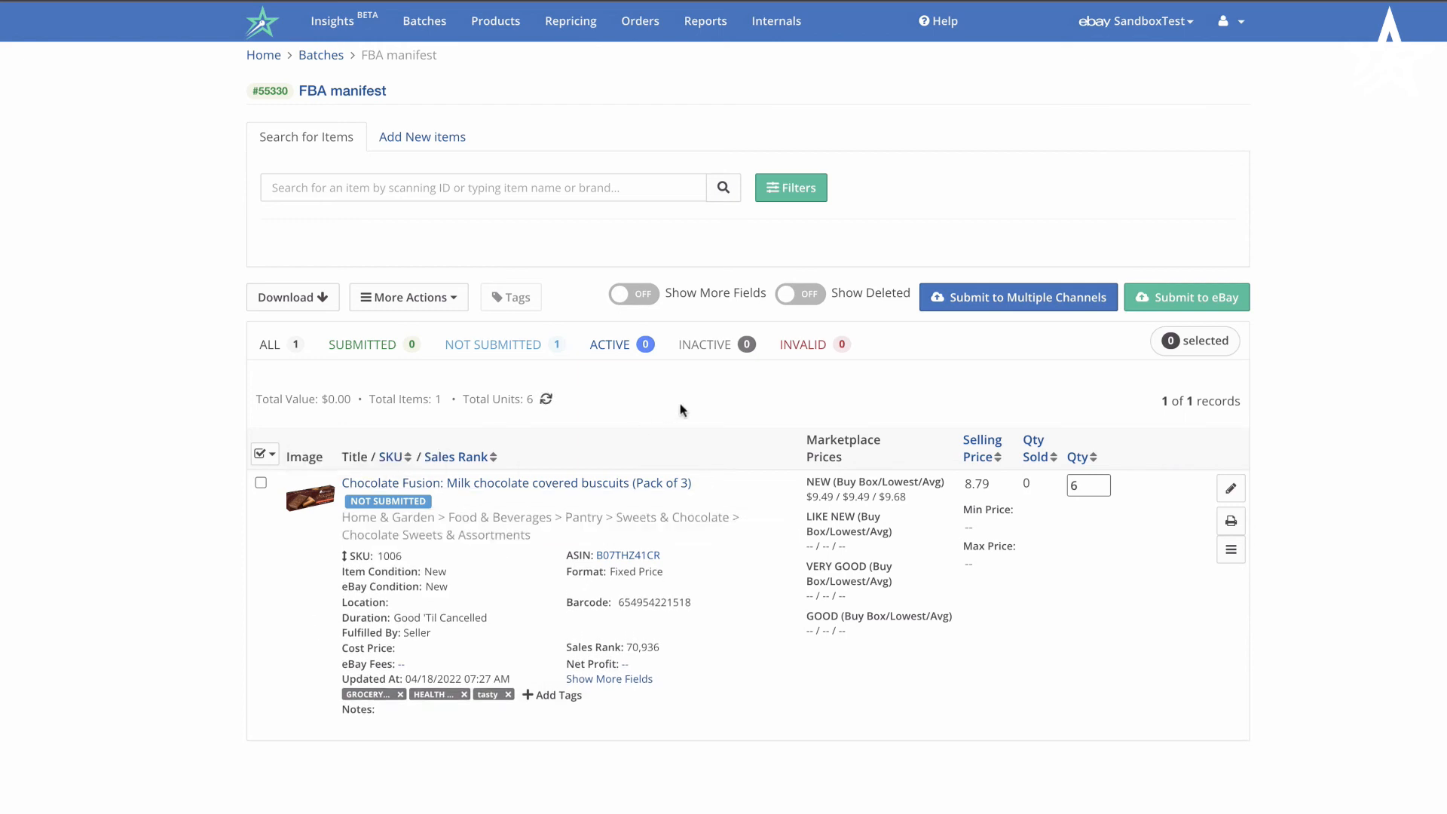
{"action": "mouse_move", "coordinate": [635, 465]}
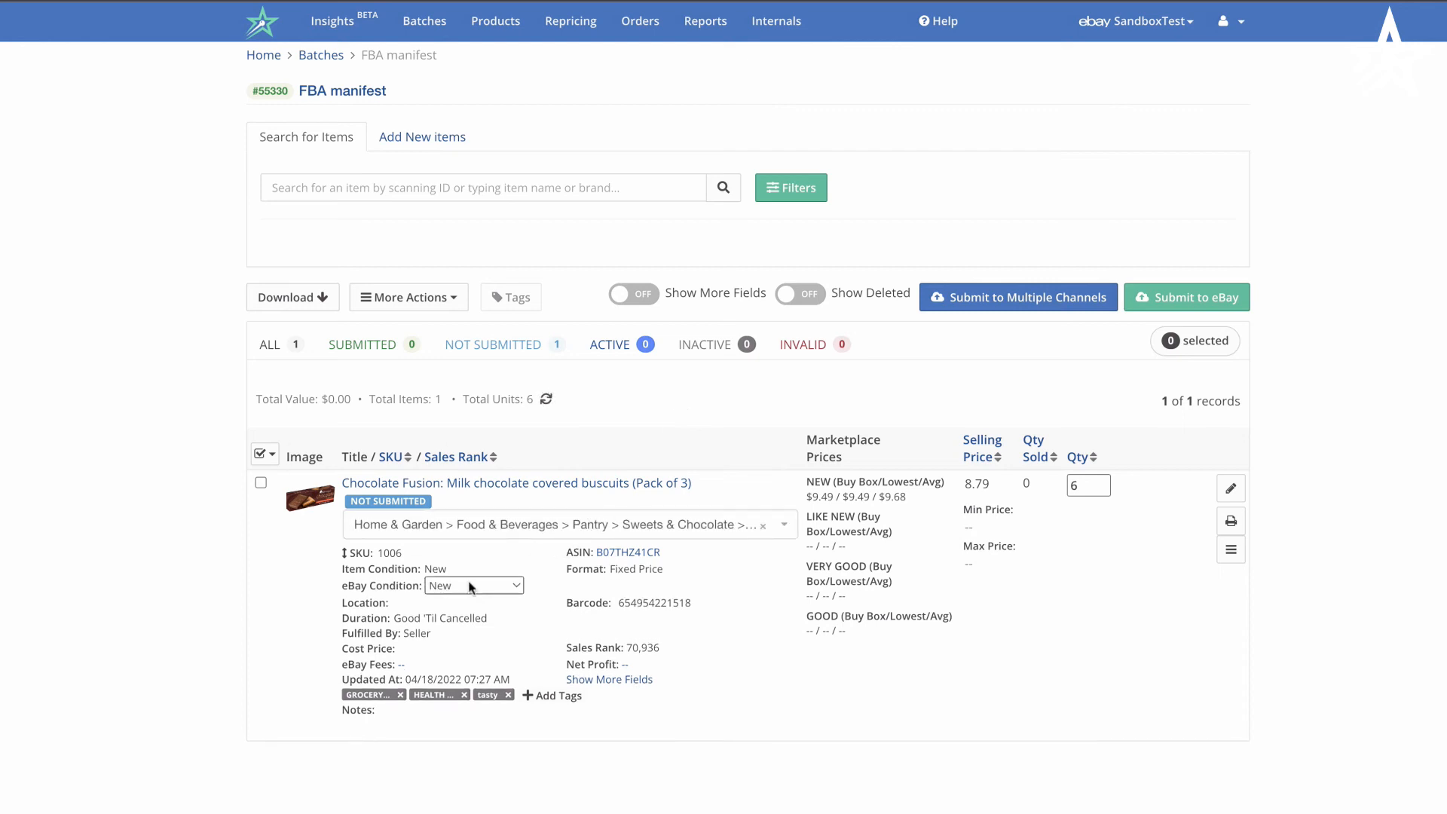
{"action": "mouse_move", "coordinate": [398, 549]}
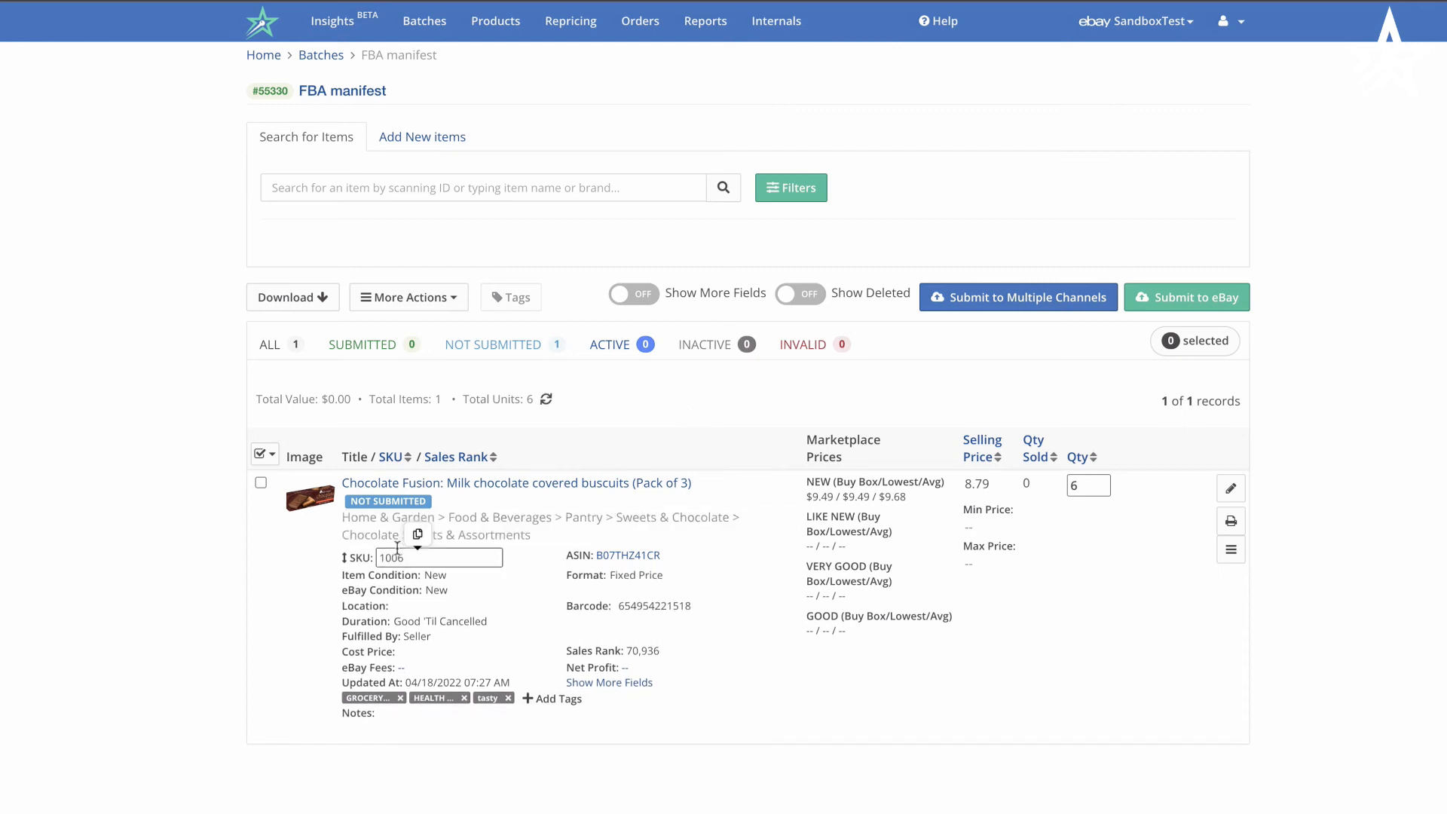
{"action": "mouse_move", "coordinate": [694, 605]}
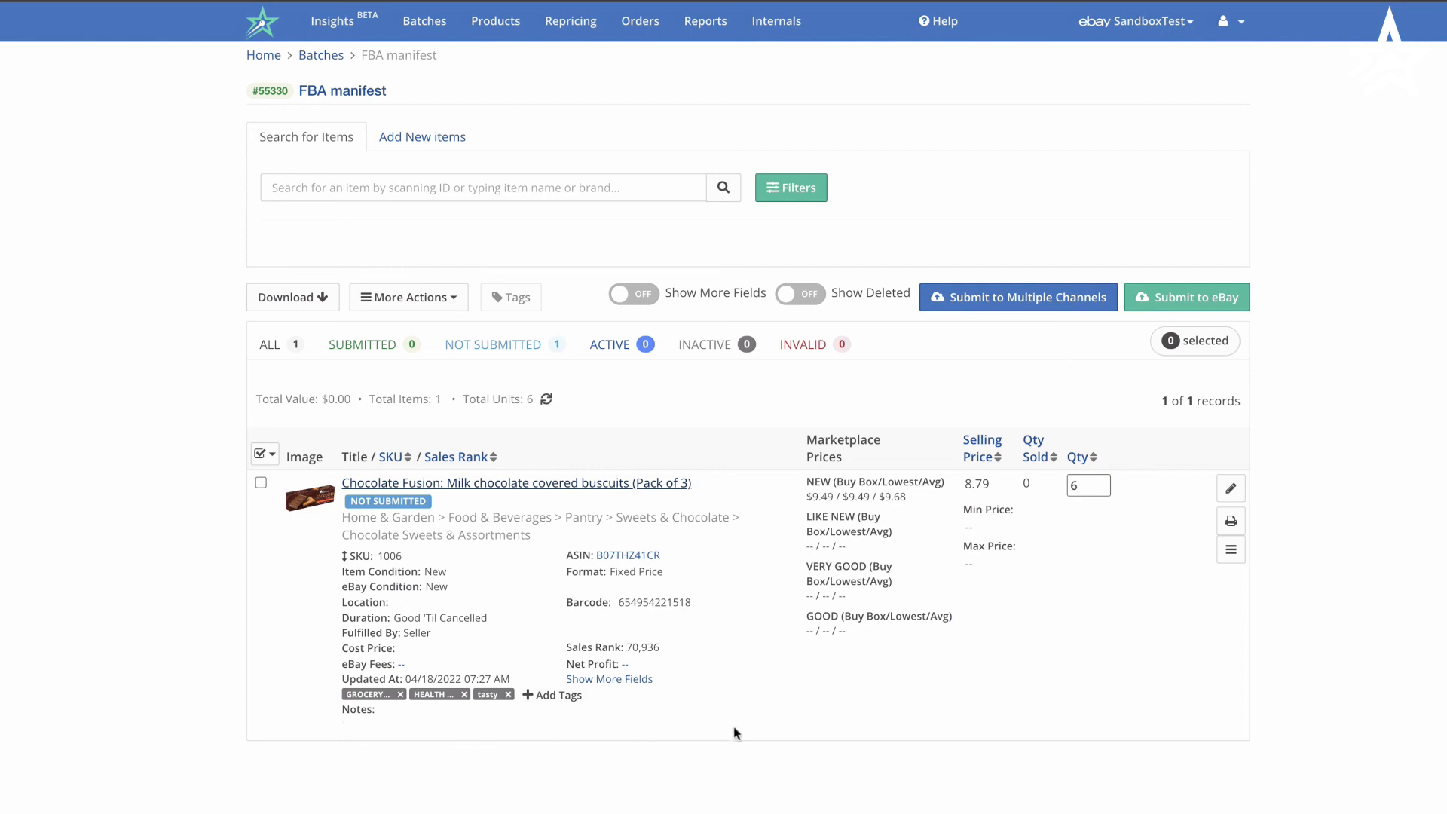
- Check the last auto-import date of the SandboxTest eBay to Etsy connection in the client channel connections
{"action": "left_click", "coordinate": [817, 349]}
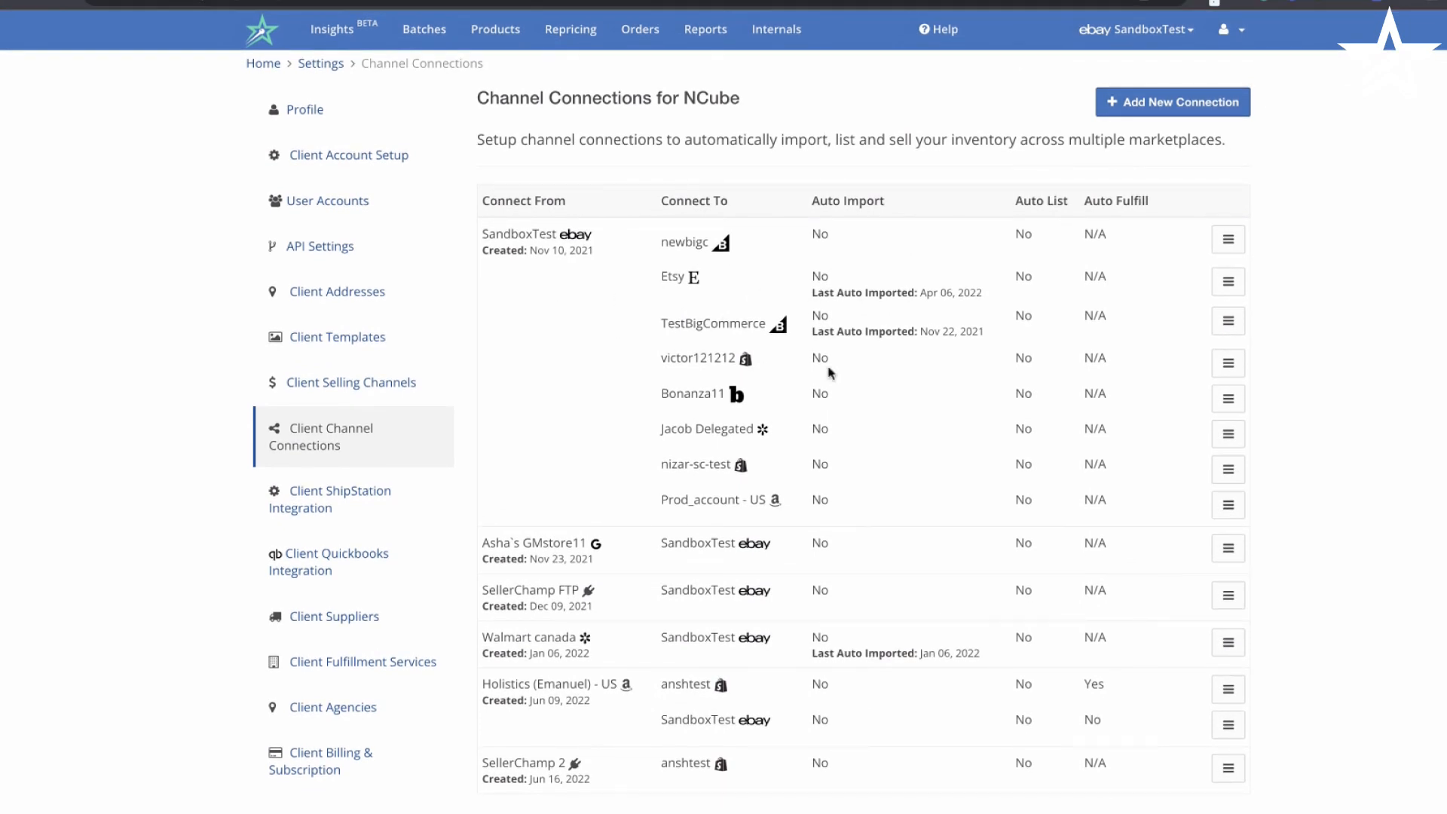
{"action": "left_click_drag", "start_coordinate": [810, 293], "coordinate": [990, 298]}
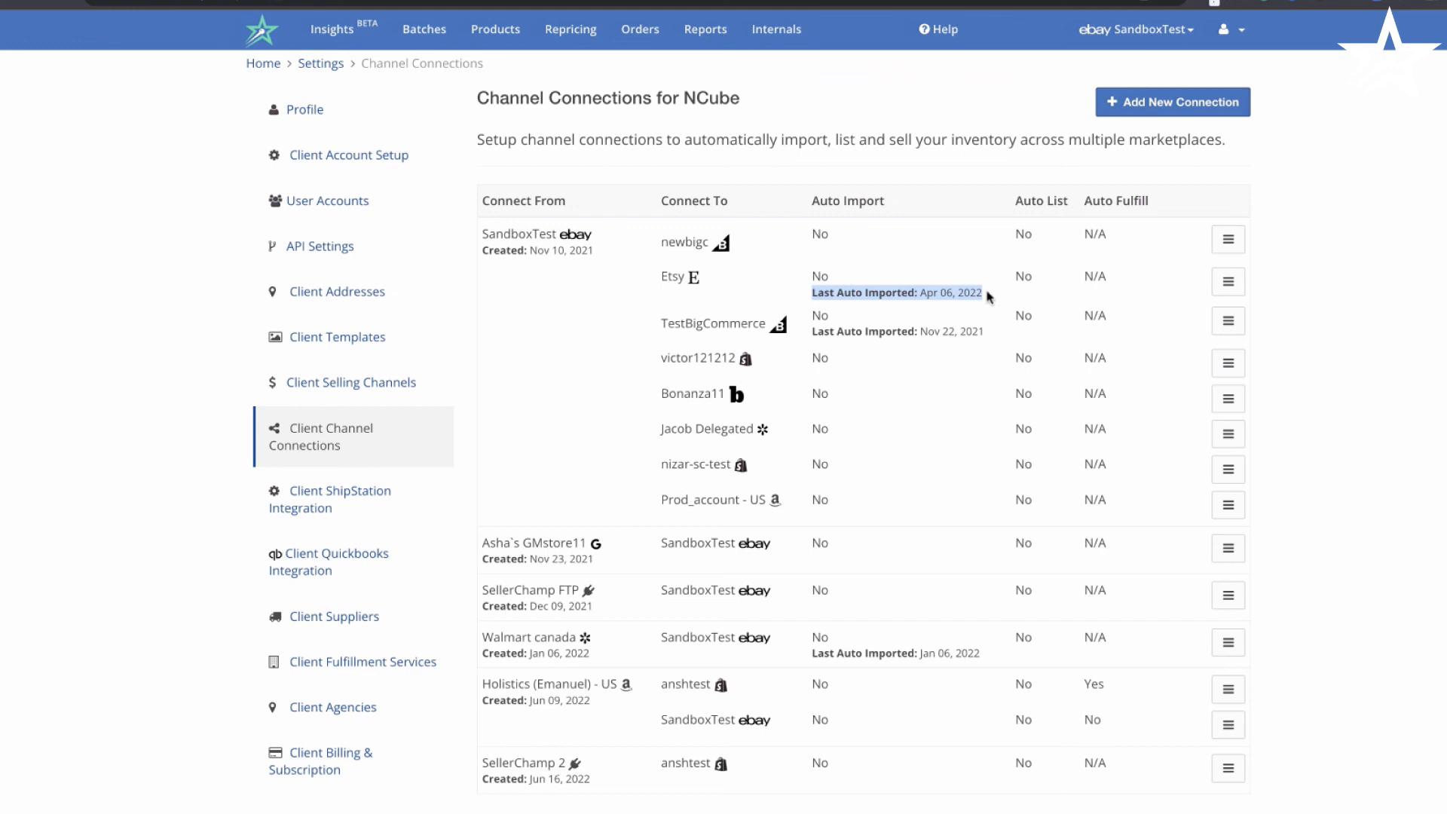
{"action": "left_click", "coordinate": [940, 298]}
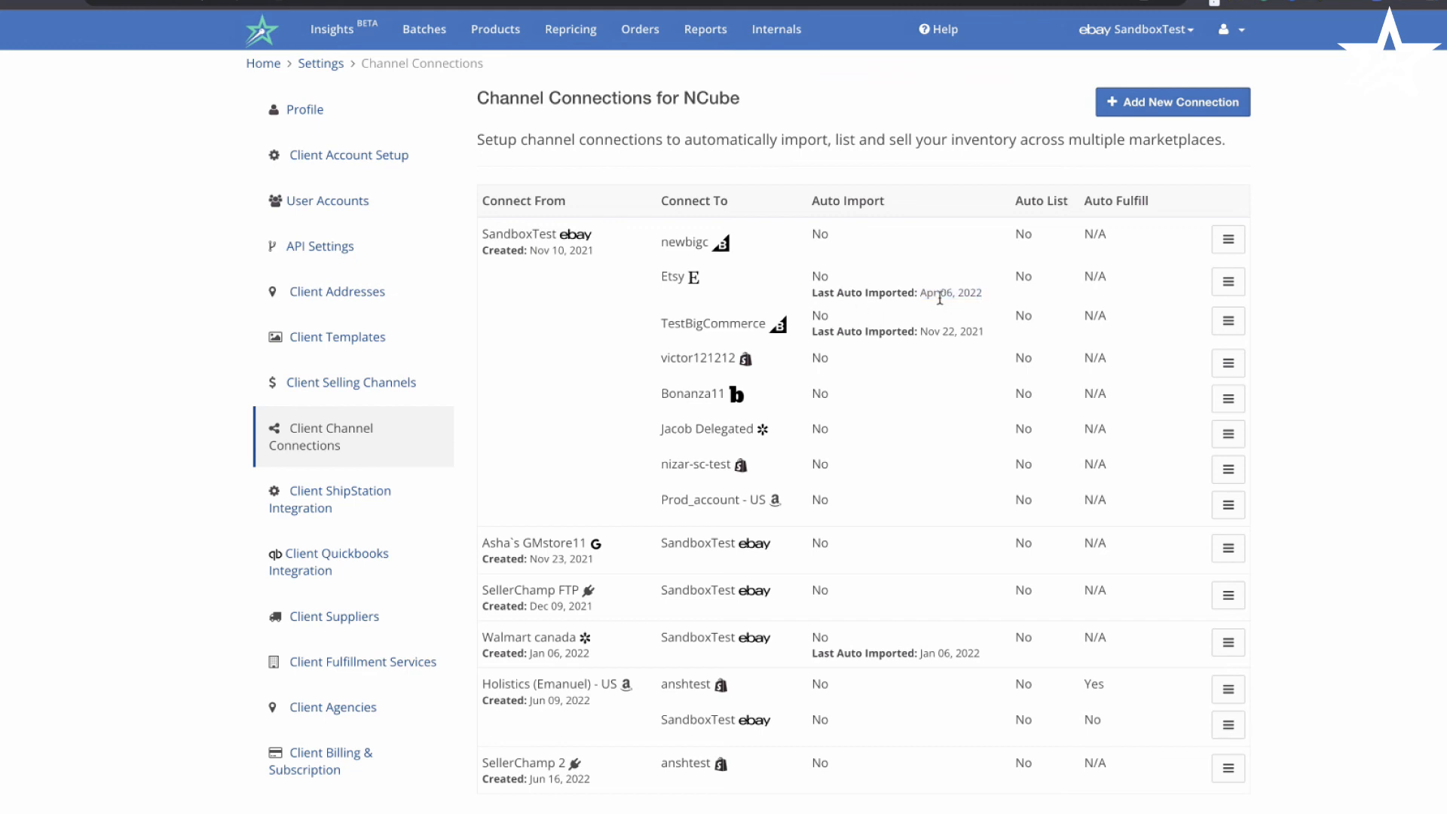
- Review the import, last import report download and sync actions offered for the SandboxTest eBay to Etsy connection
{"action": "left_click", "coordinate": [1223, 286]}
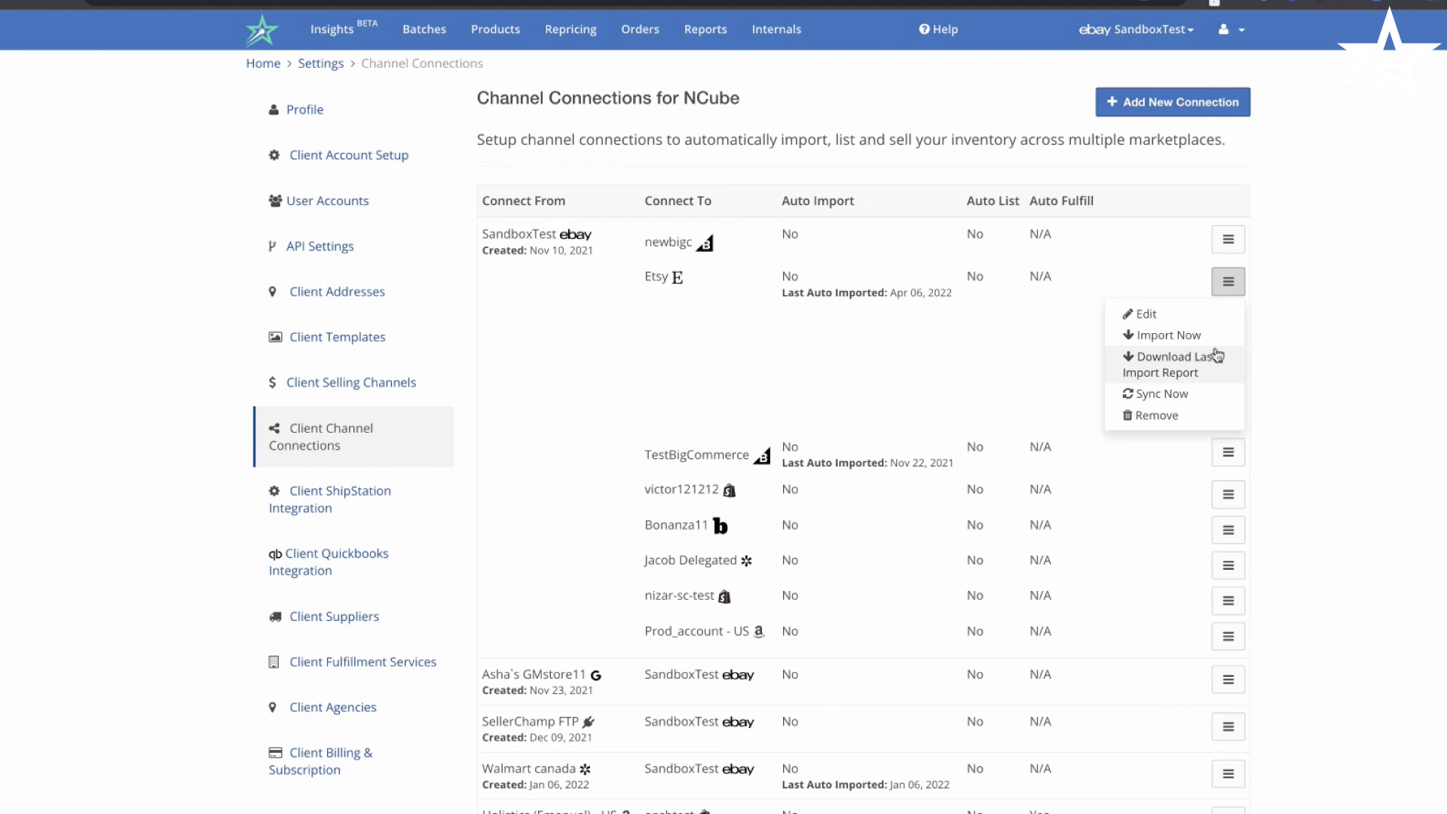
{"action": "left_click", "coordinate": [1318, 353]}
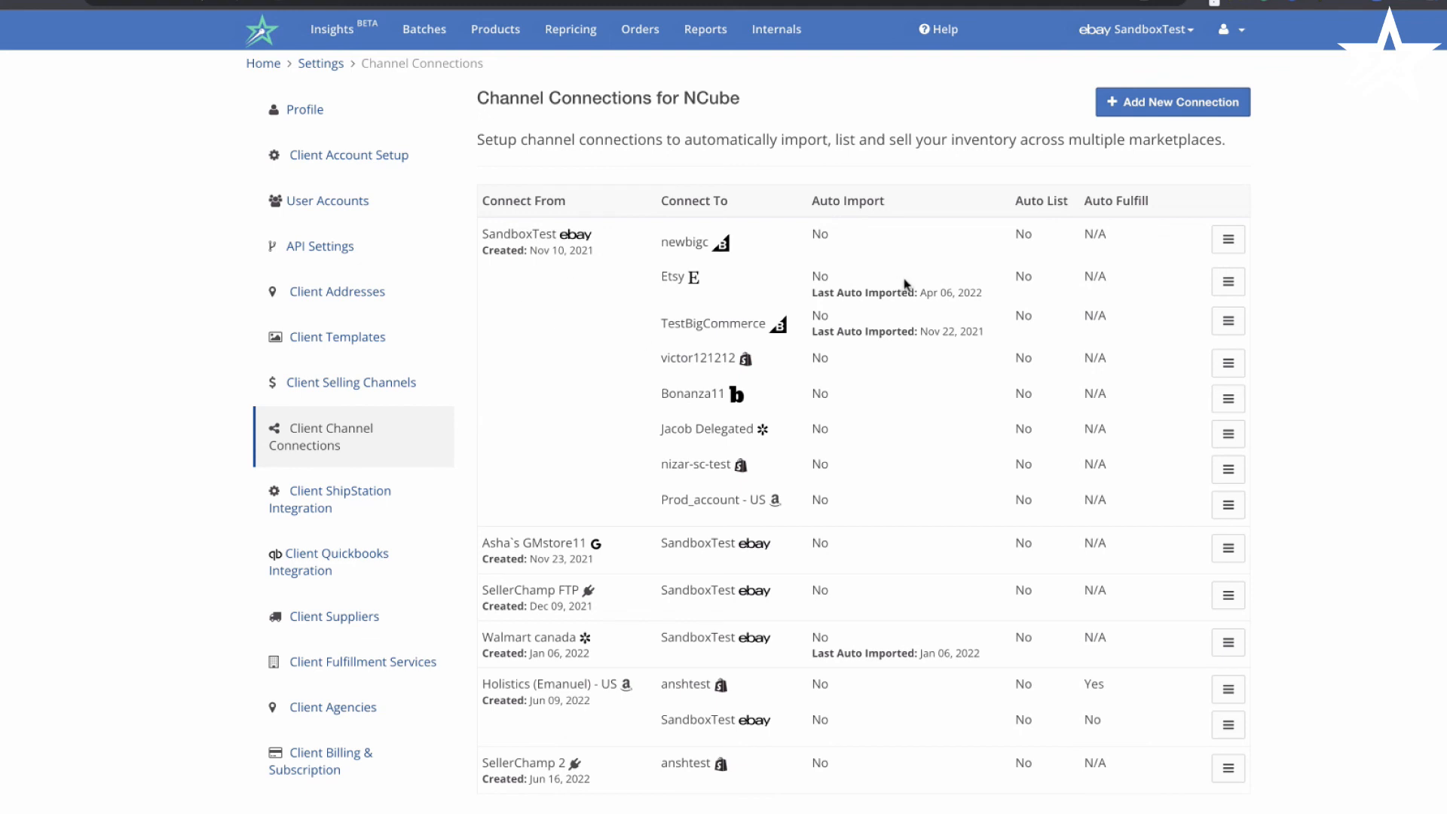
{"action": "left_click", "coordinate": [1228, 283]}
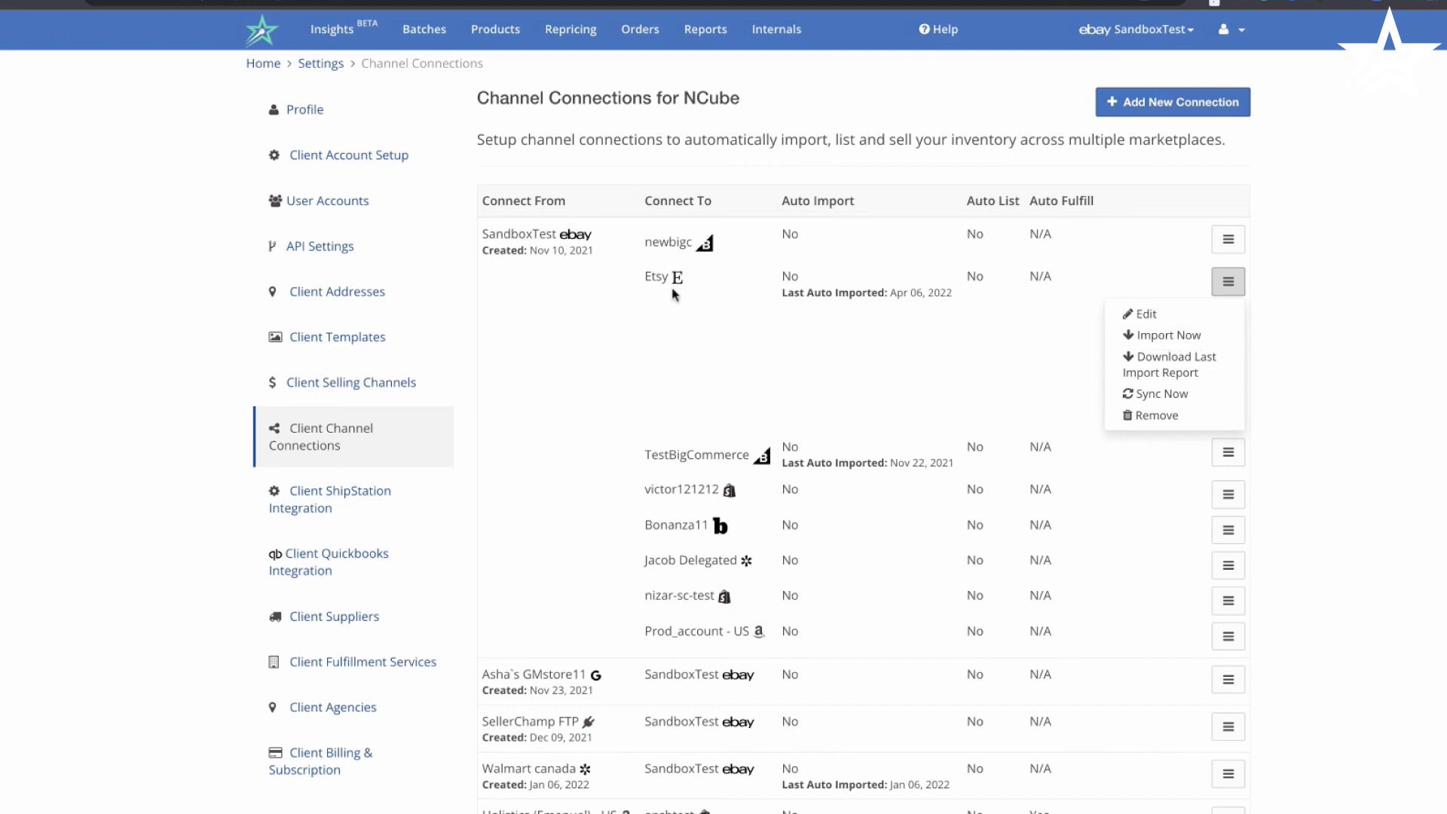
{"action": "left_click", "coordinate": [1418, 309]}
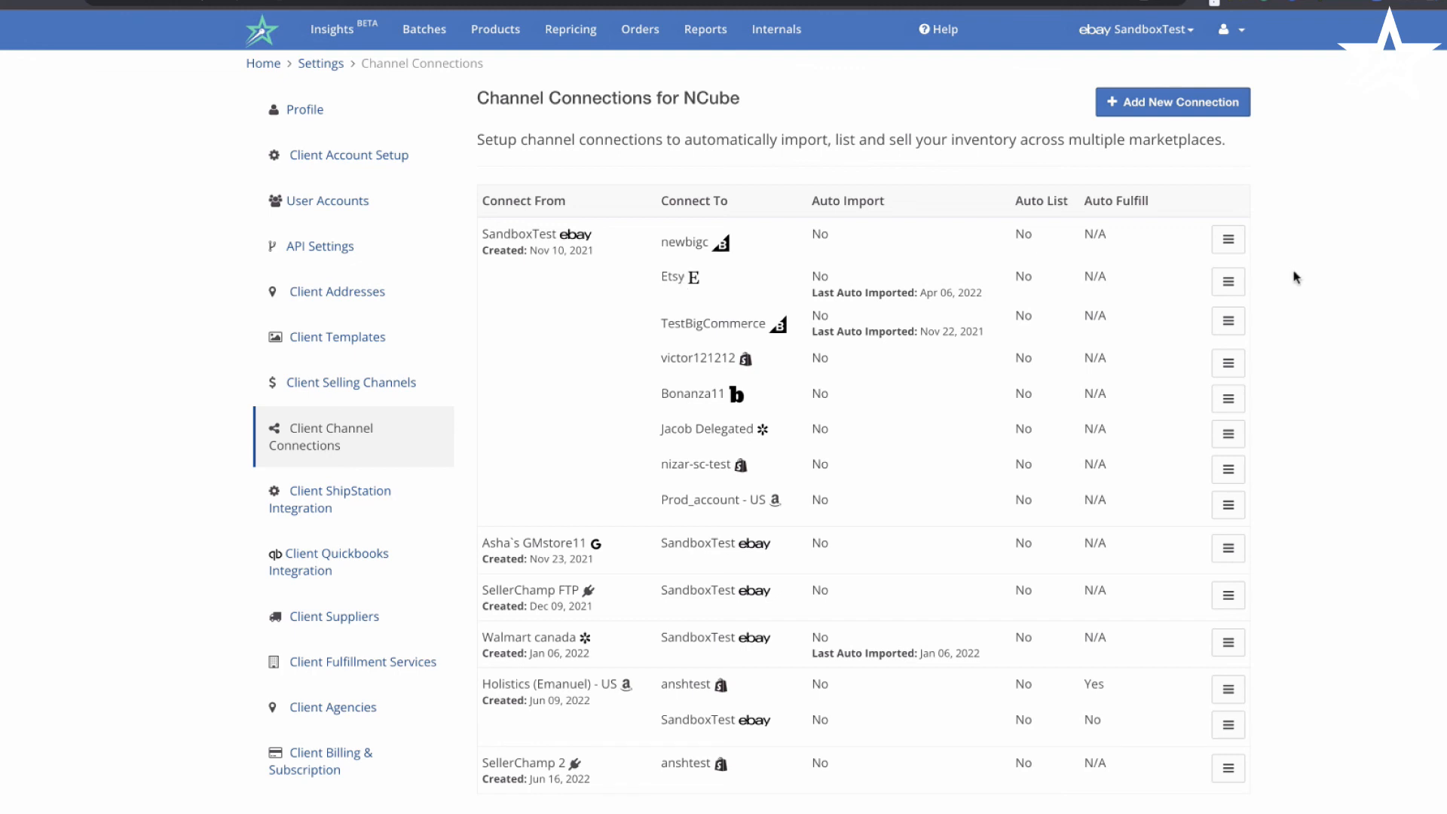
{"action": "left_click", "coordinate": [1229, 281]}
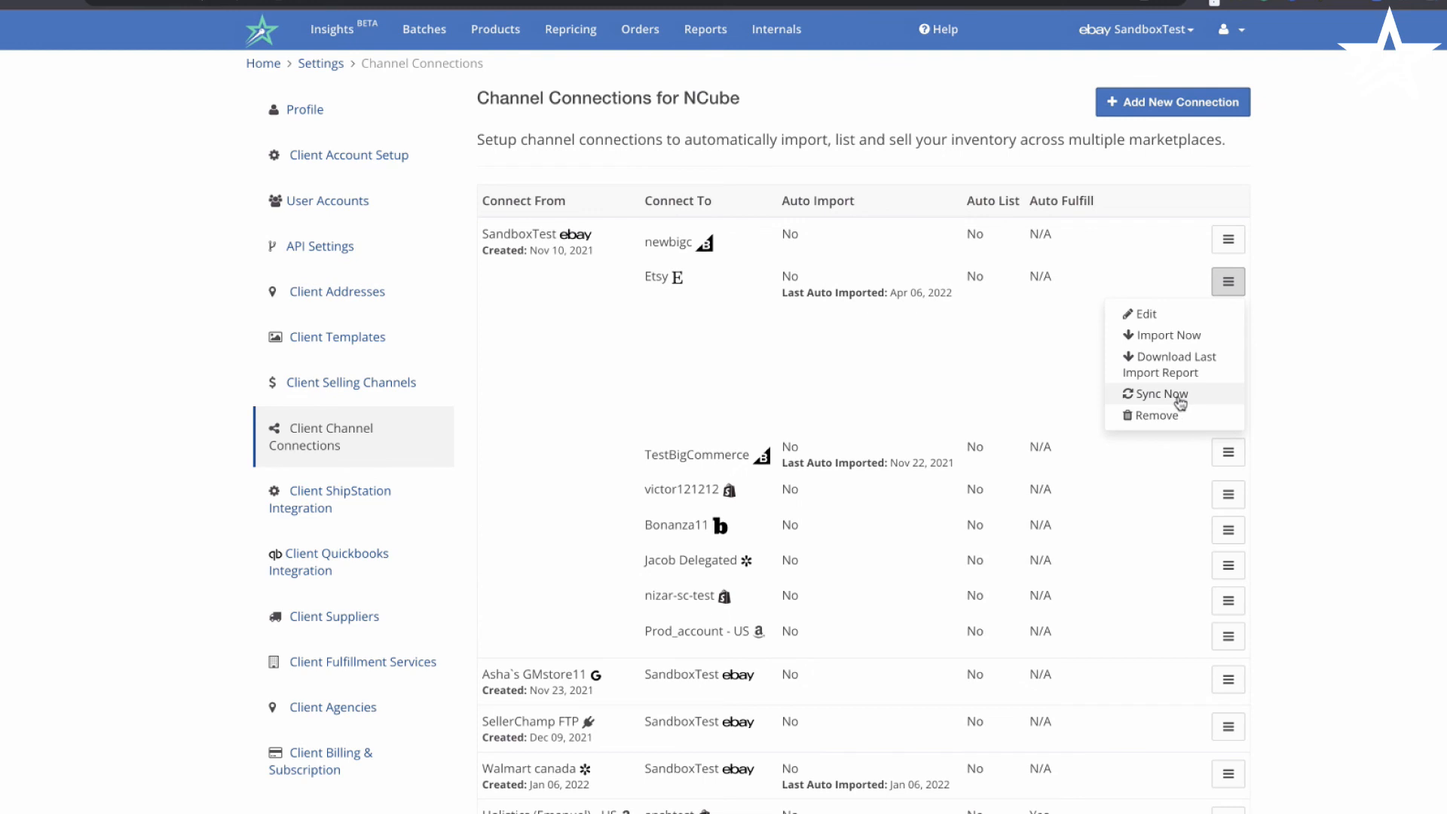